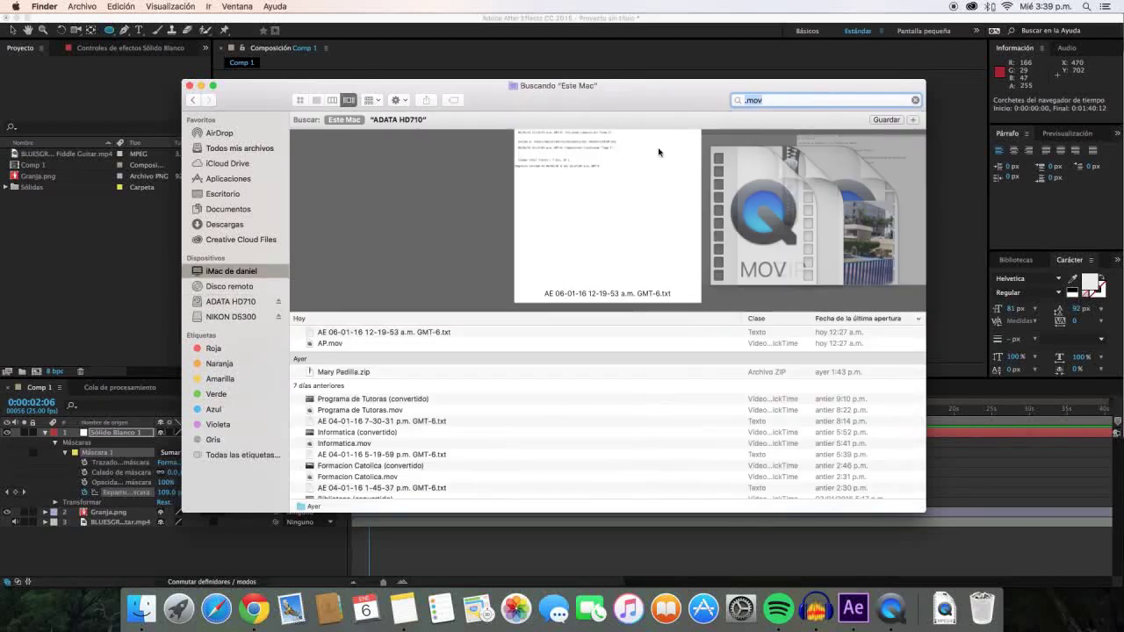
# Preview the first .MOV clips in the Finder results with Quick Look, up to DSC_0010.MOV
pyautogui.press('Down')
pyautogui.press('Down')
pyautogui.press('Down')
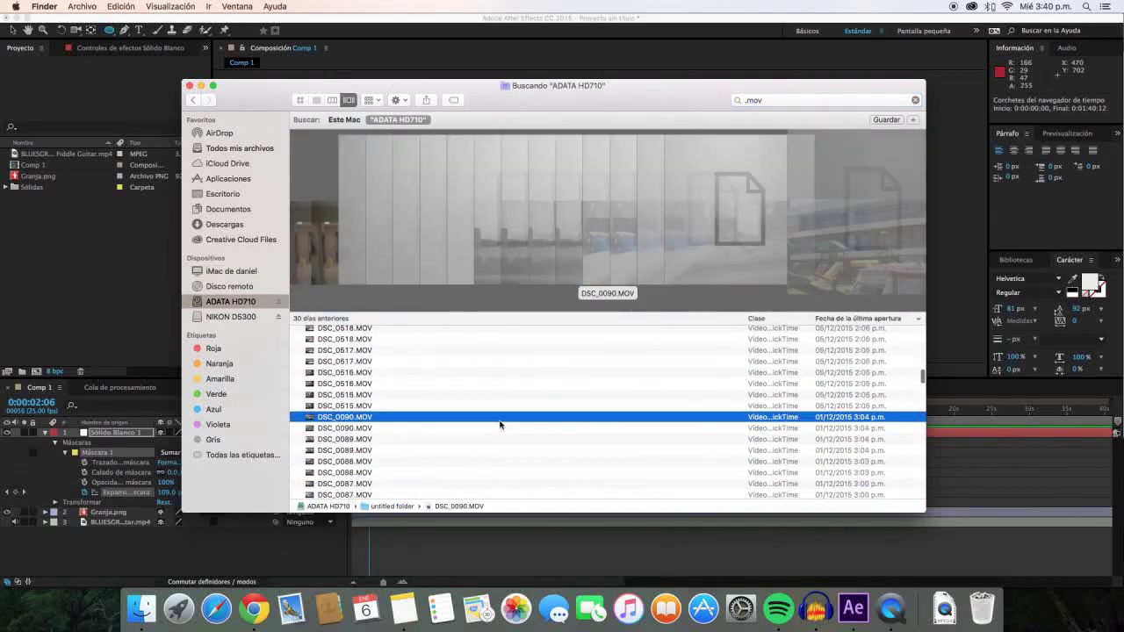
pyautogui.press('Up')
pyautogui.press('Up')
pyautogui.press('Up')
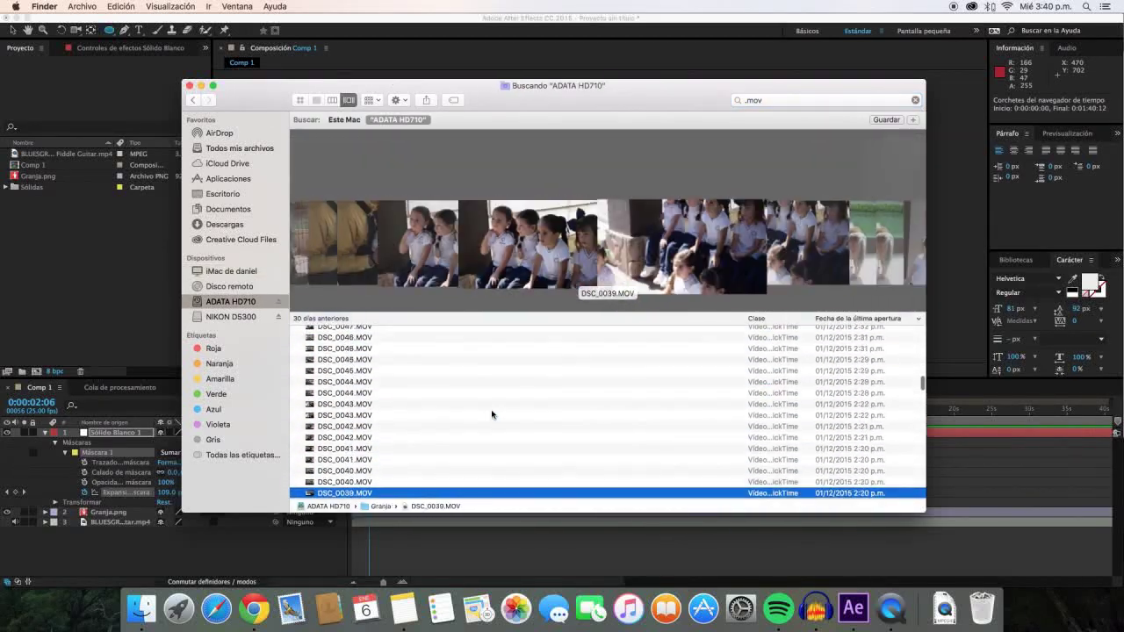
pyautogui.press('space')
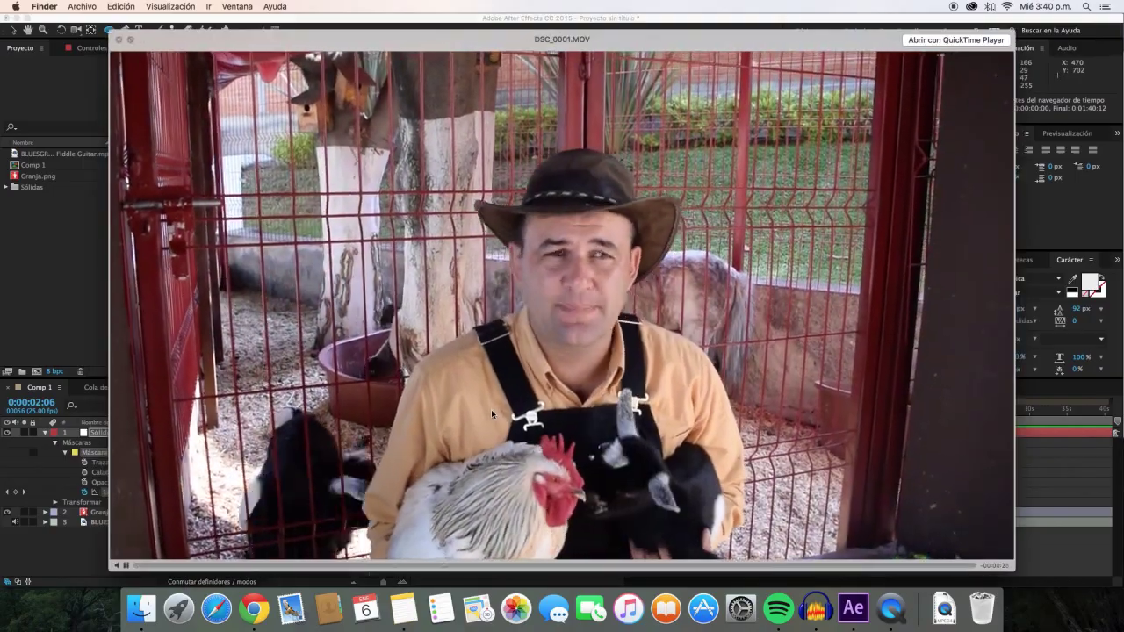
pyautogui.press('space')
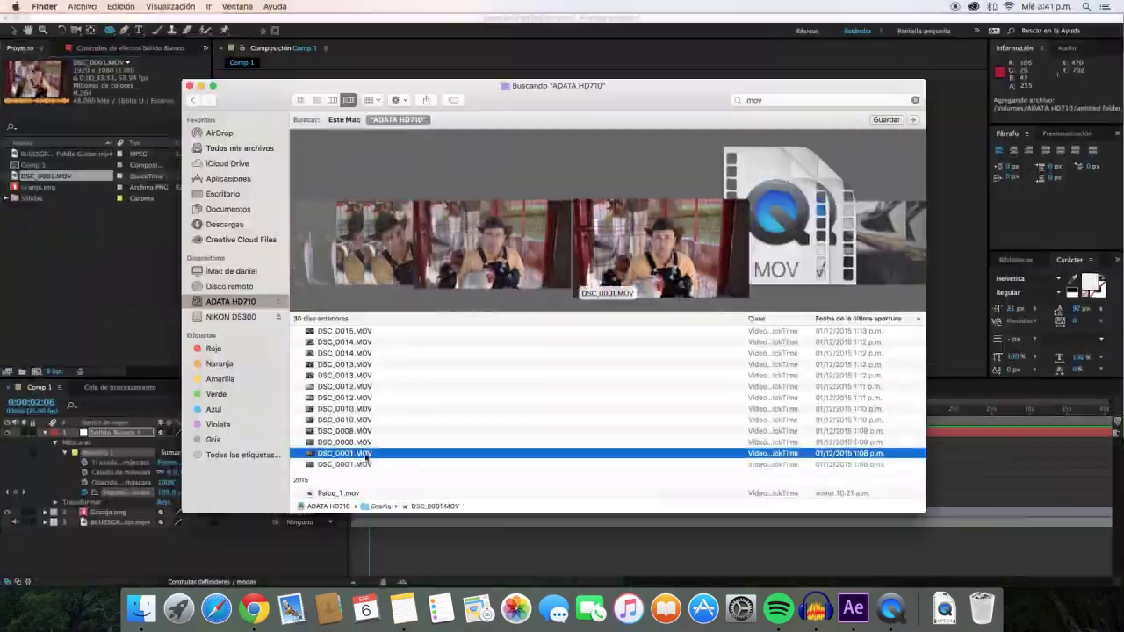
pyautogui.press('space')
pyautogui.press('space')
pyautogui.press('Down')
pyautogui.press('space')
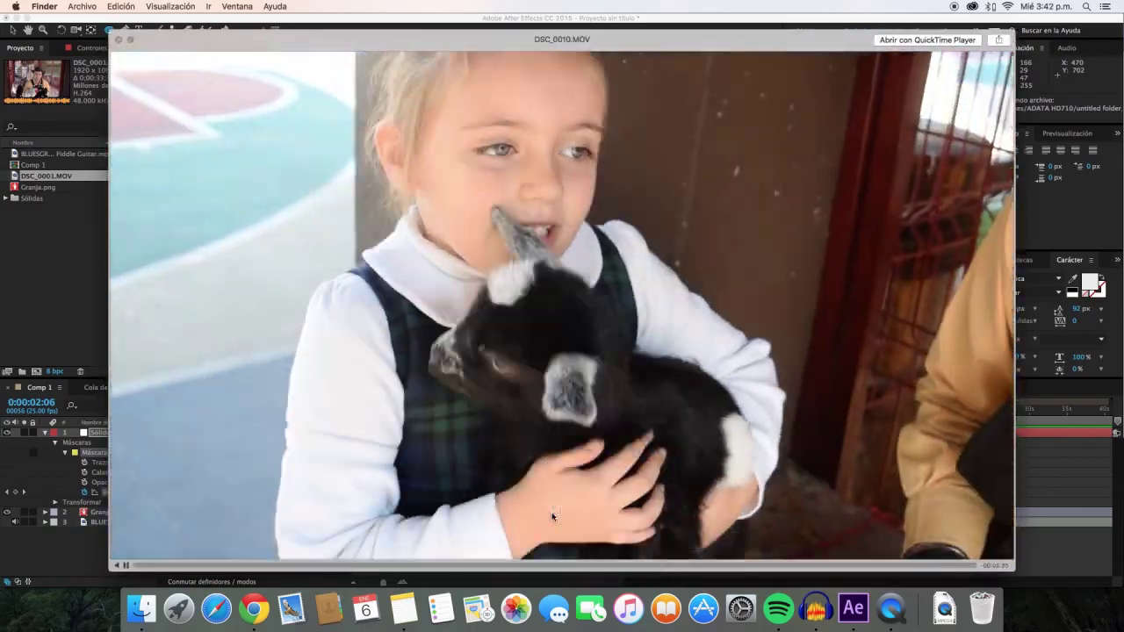
pyautogui.press('space')
# Preview the chicken and goat clips, including DSC_0040.MOV and DSC_0044.MOV
pyautogui.click(378, 363)
pyautogui.press('space')
pyautogui.press('space')
pyautogui.press('space')
pyautogui.press('space')
pyautogui.press('Down')
pyautogui.press('space')
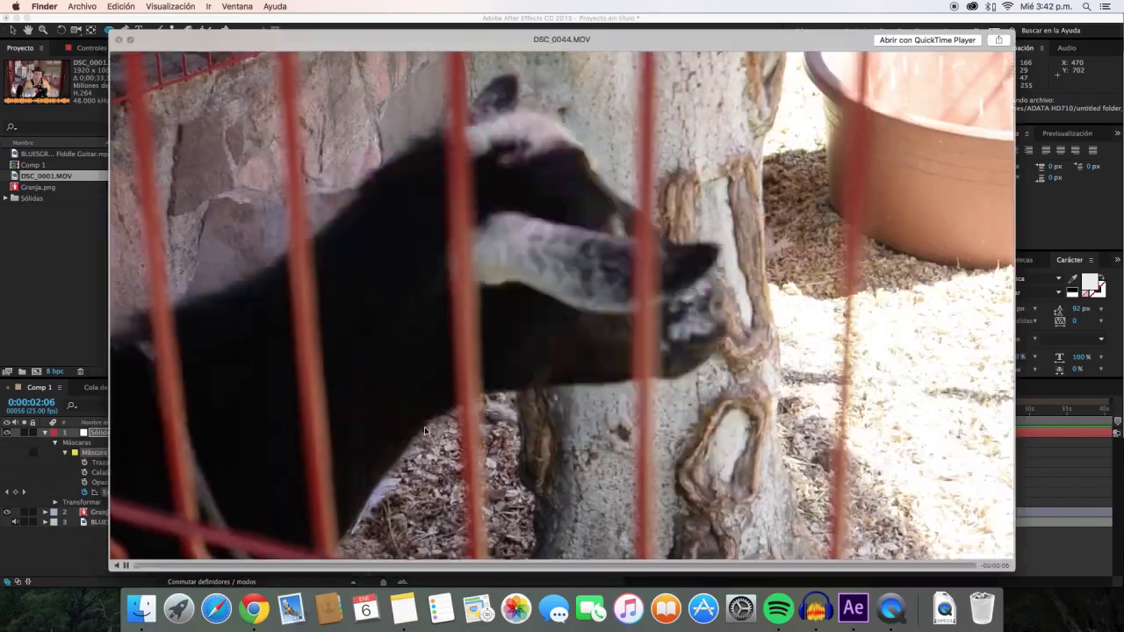
pyautogui.press('space')
pyautogui.press('Up')
pyautogui.press('space')
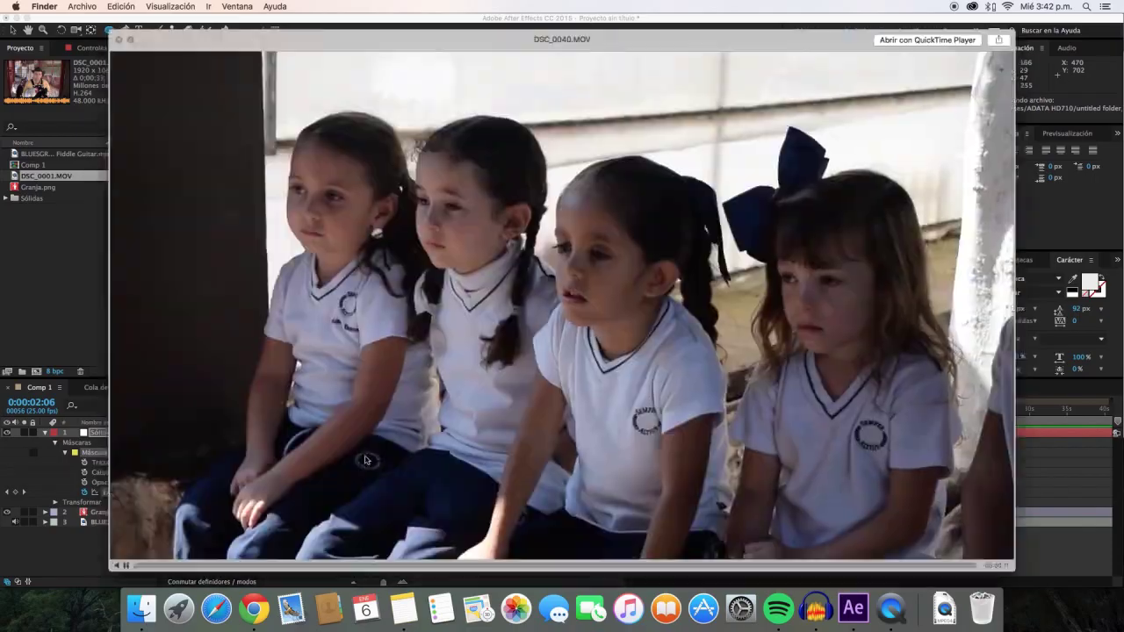
# Preview the farmer clips DSC_0060.MOV and DSC_0061.MOV
pyautogui.press('space')
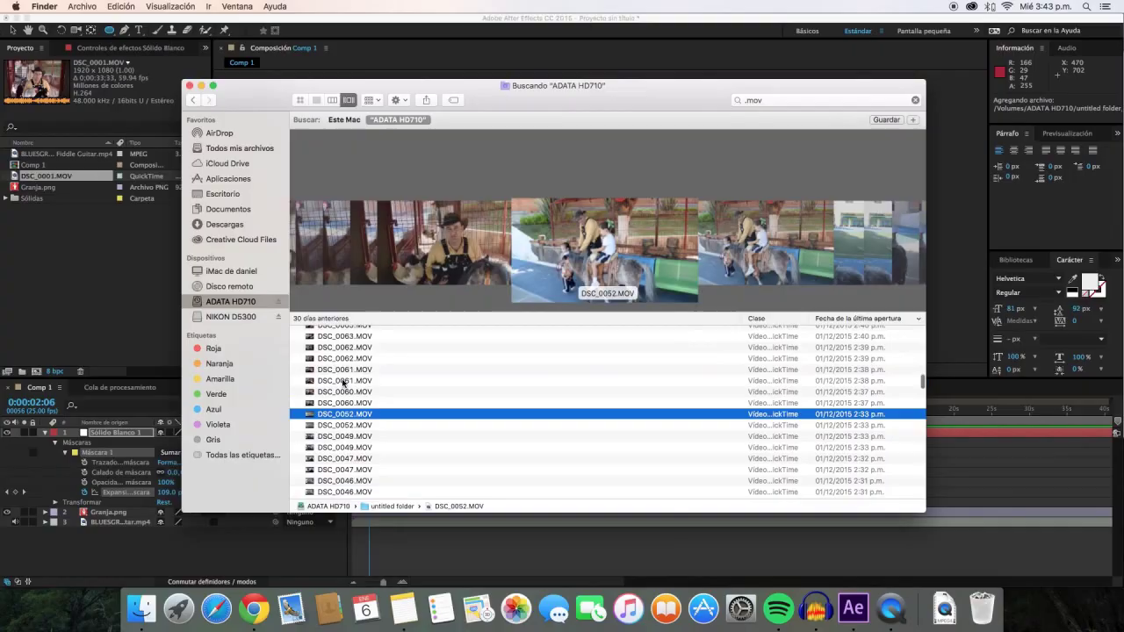
pyautogui.press('Down')
pyautogui.press('space')
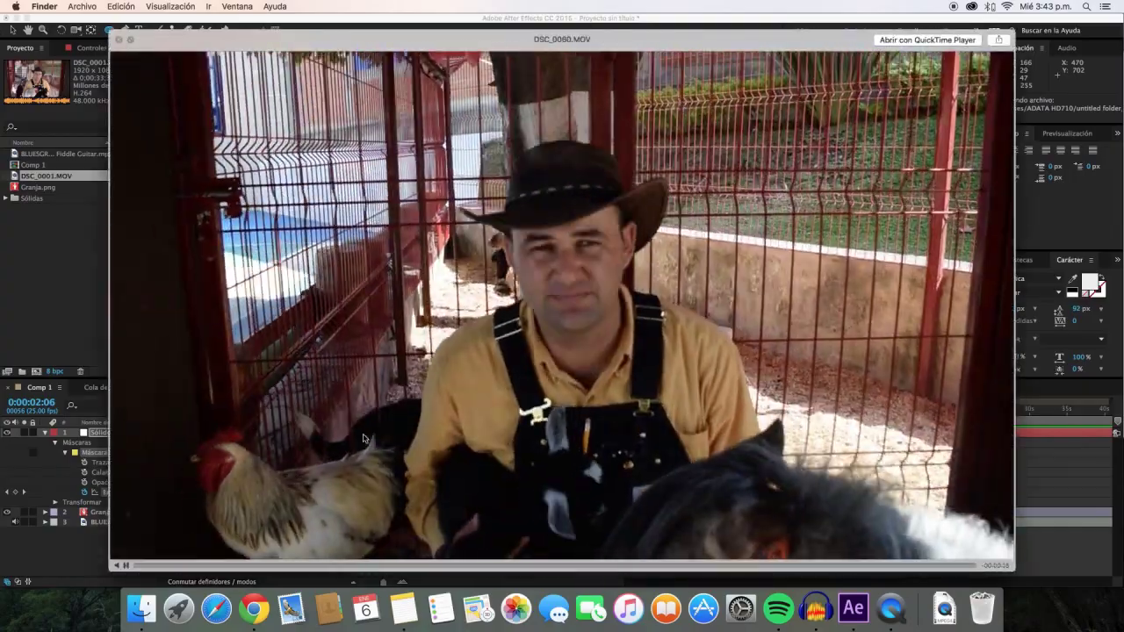
pyautogui.press('space')
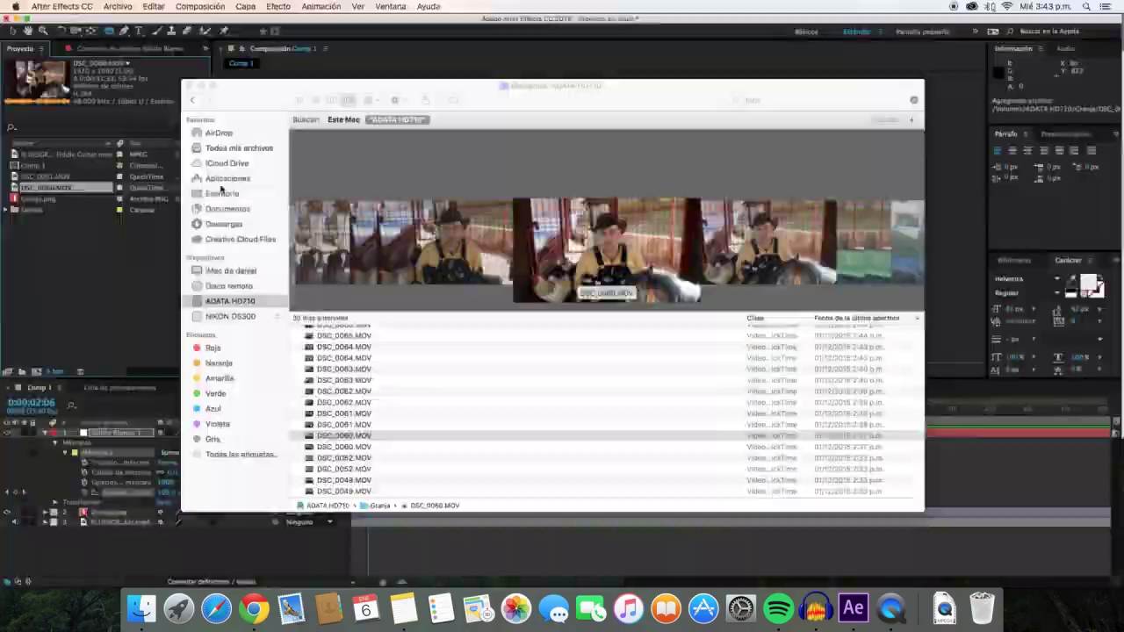
pyautogui.press('Down')
pyautogui.press('space')
# Check the clip notes, preview DSC_0064.MOV and add clips DSC_0060–DSC_0067 to the After Effects project
pyautogui.press('super+Tab')
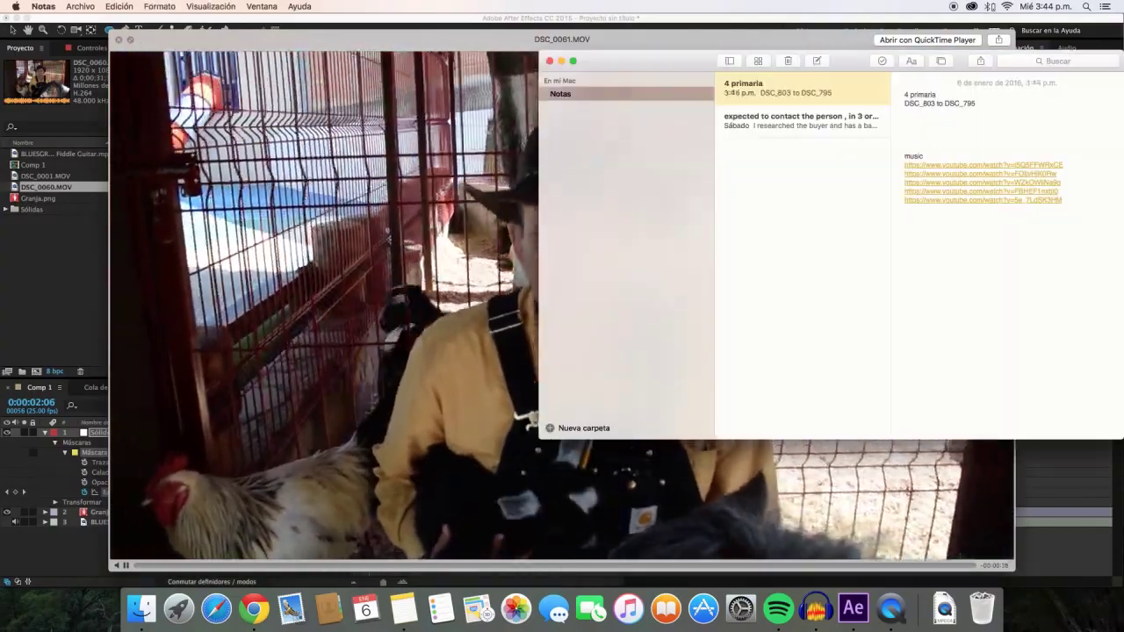
pyautogui.press('super+Tab')
pyautogui.press('space')
pyautogui.press('Down')
pyautogui.press('space')
pyautogui.press('space')
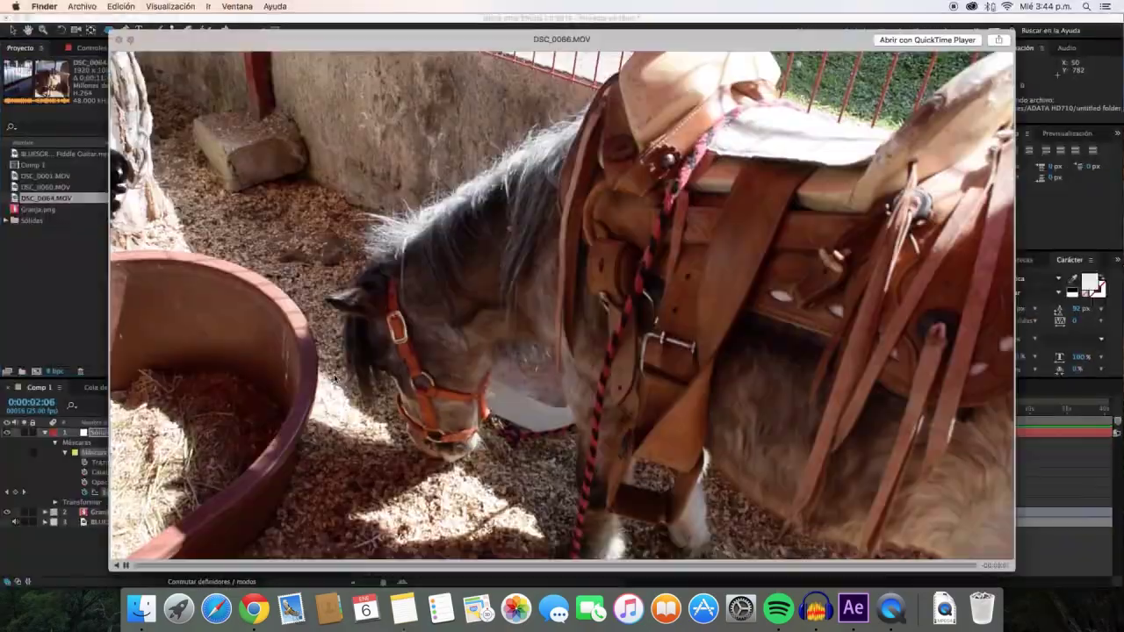
pyautogui.press('space')
pyautogui.press('space')
pyautogui.press('space')
pyautogui.moveTo(349, 391); pyautogui.dragTo(430, 425)
# Preview the sheep clip DSC_0076.MOV and add it to the After Effects project
pyautogui.press('super+Tab')
pyautogui.click(357, 378)
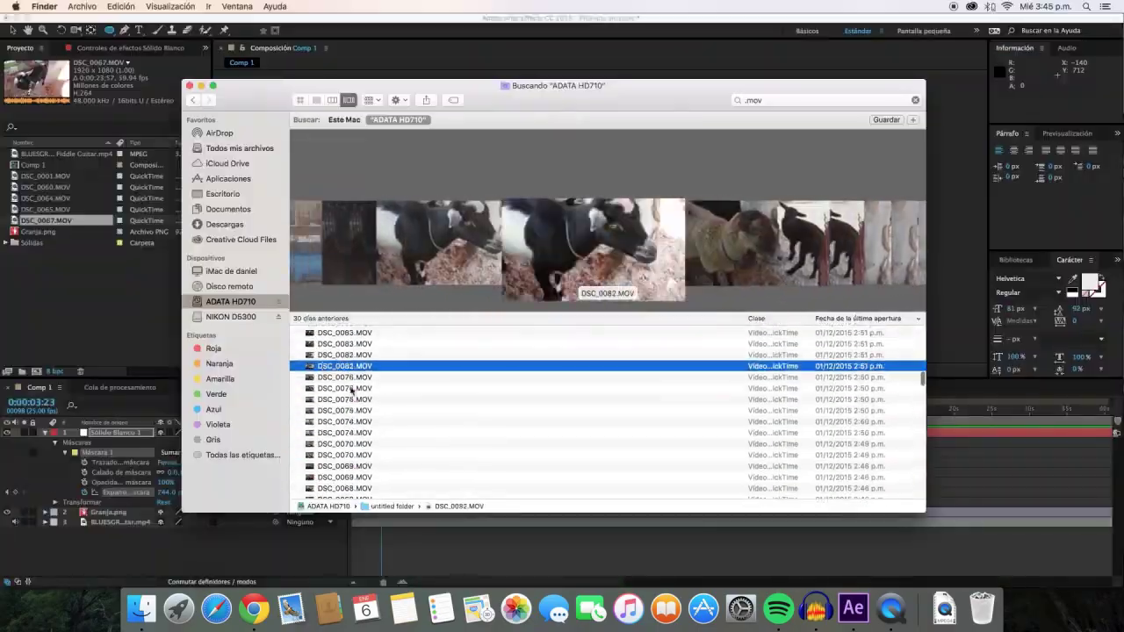
pyautogui.press('space')
pyautogui.press('space')
pyautogui.moveTo(358, 378); pyautogui.dragTo(70, 263)
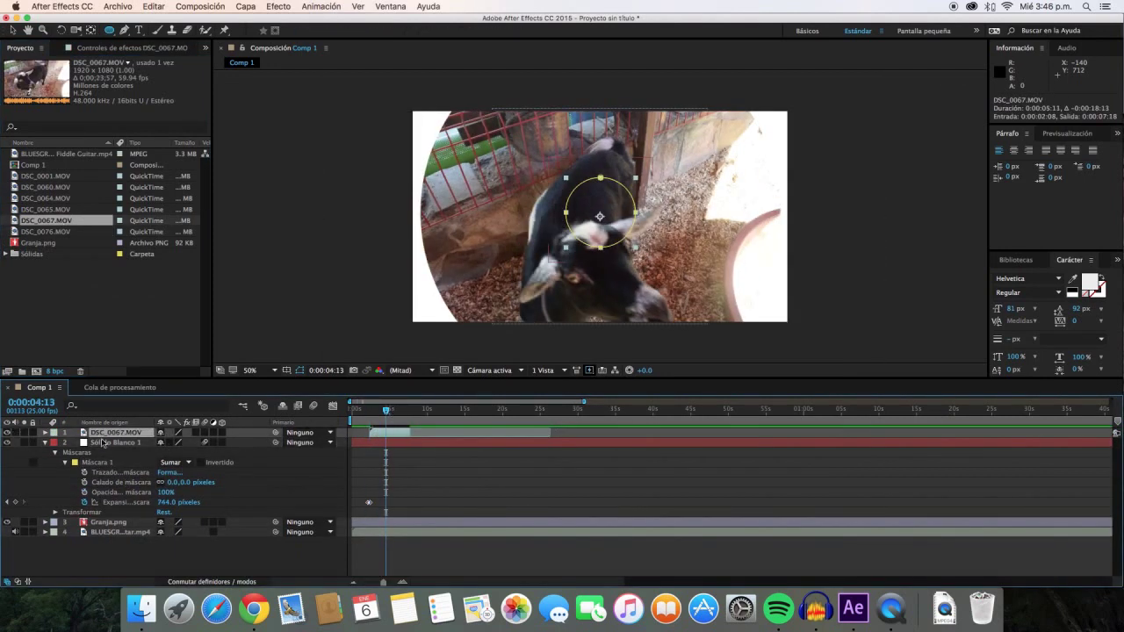
# Review the goat clip's Mask Expansion keyframes for the circular reveal between 0:00:01:17 and 0:00:02:07
pyautogui.hotkey('ctrl', 'v')
pyautogui.press('-')
pyautogui.click(456, 411)
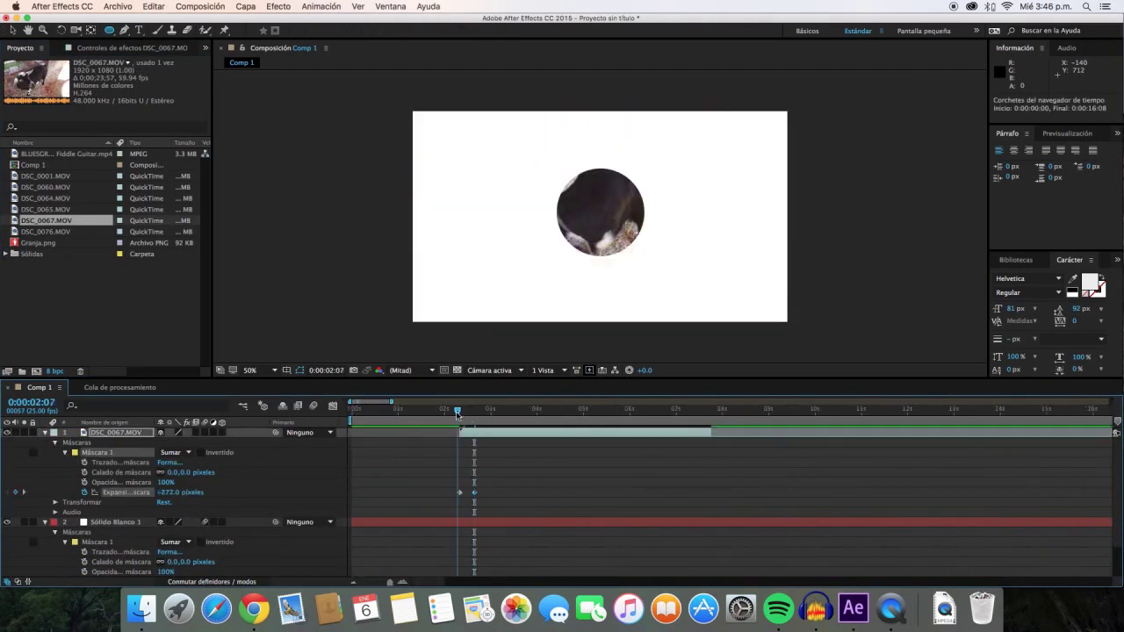
pyautogui.scroll(-1, 448, 435)
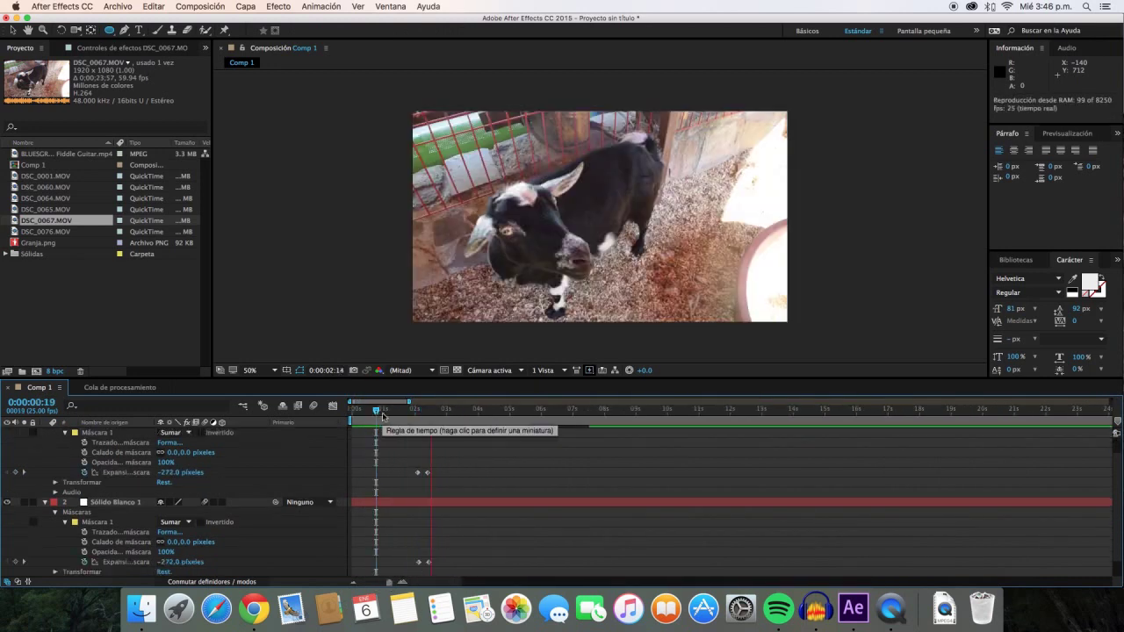
pyautogui.click(409, 411)
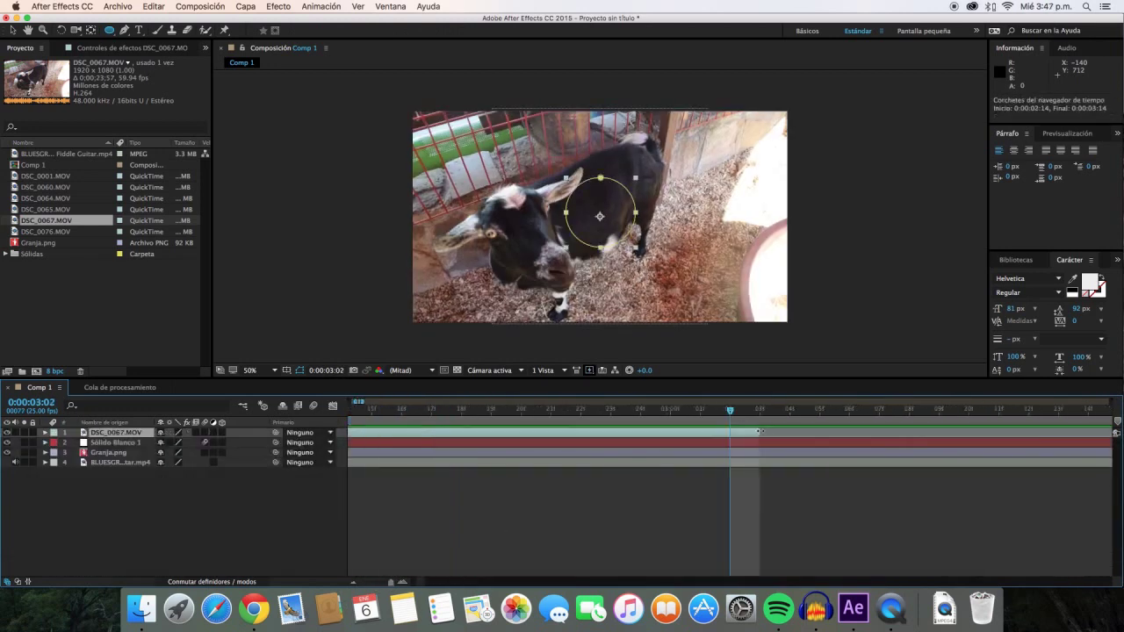
# Apply Warp Stabilizer VFX to the sheep clip DSC_0076.MOV, found by searching 'stabi'
pyautogui.press(';')
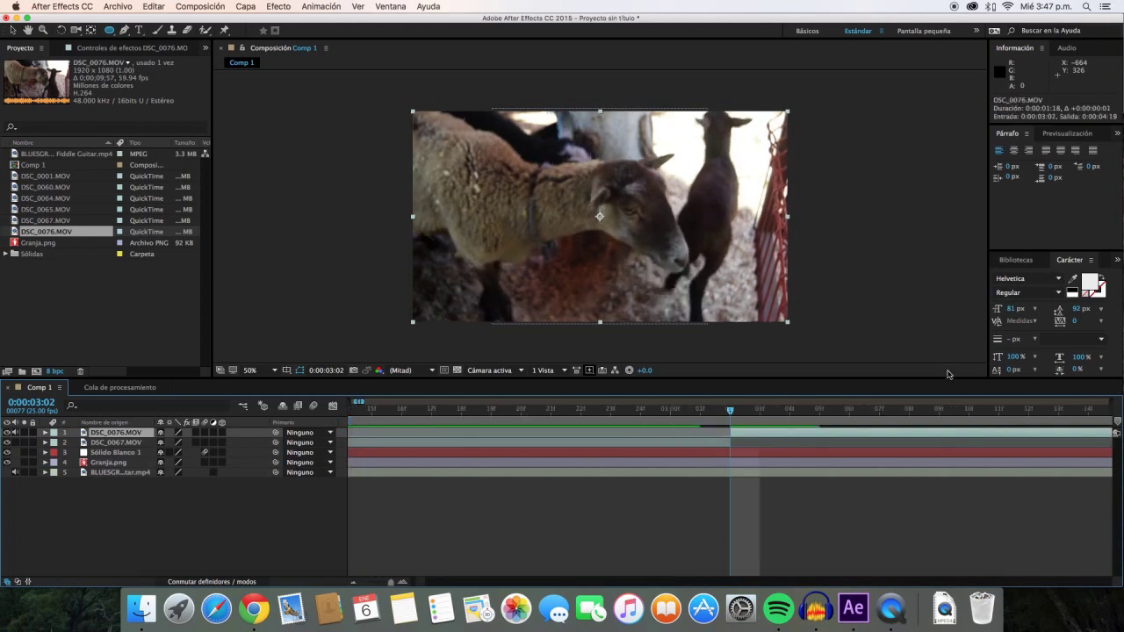
pyautogui.write('stabi')
pyautogui.moveTo(1062, 317); pyautogui.dragTo(347, 288)
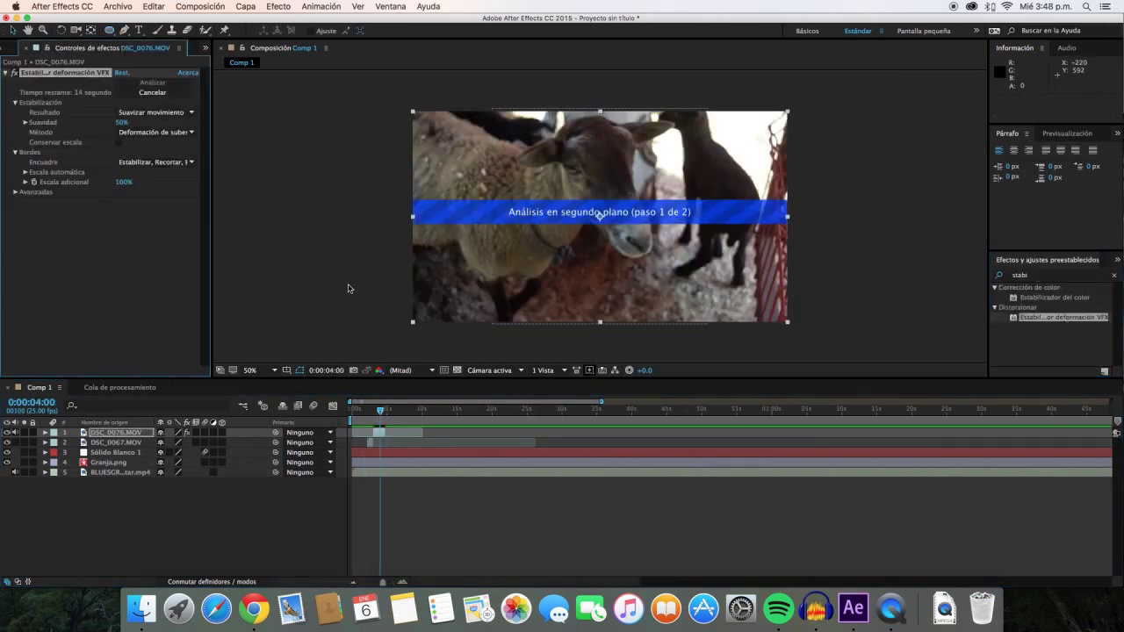
# Add the pony-ride clip DSC_0049.MOV at 0:00:03:22 and apply Warp Stabilizer VFX to it
pyautogui.press('space')
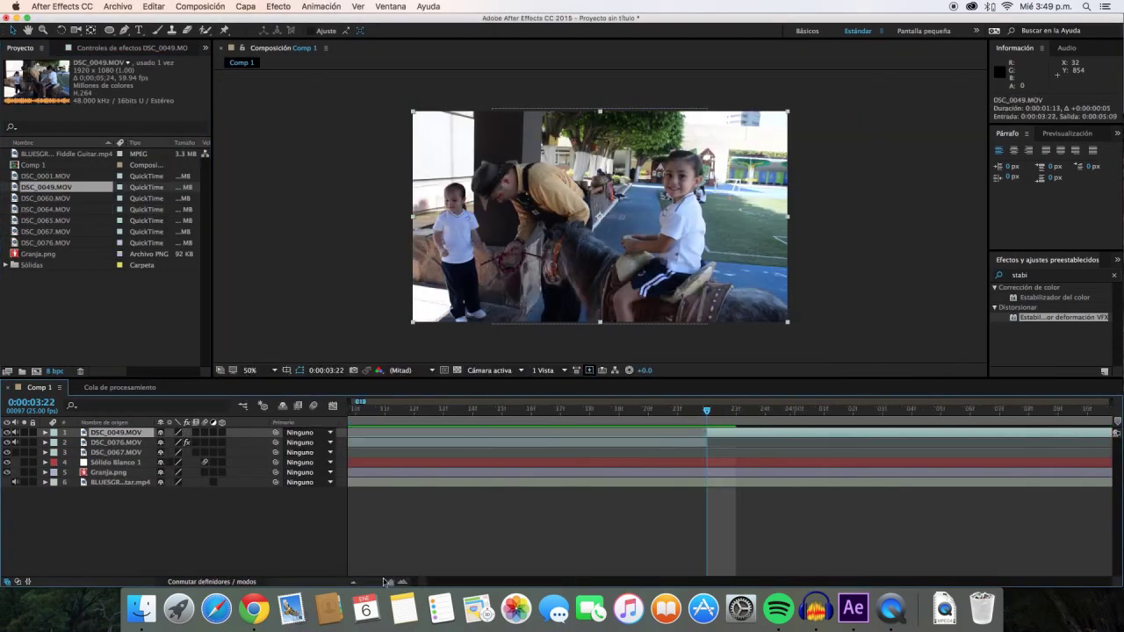
pyautogui.doubleClick(1064, 317)
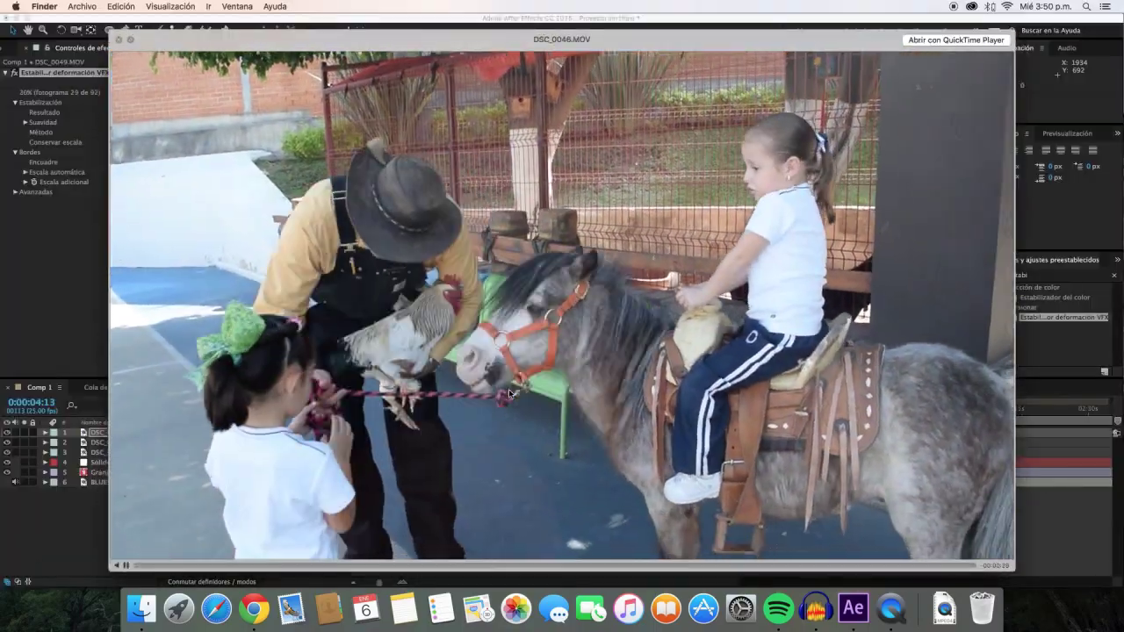
# Preview clips such as DSC_0045.MOV and DSC_0015.MOV and add the chosen clip as the top layer
pyautogui.press('Up')
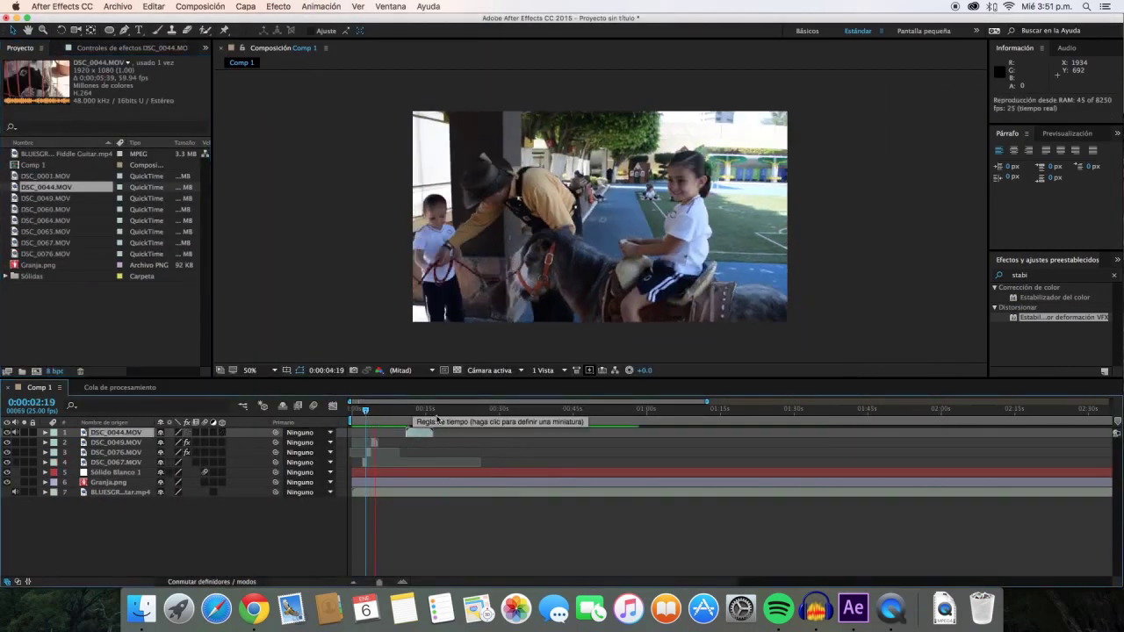
pyautogui.moveTo(437, 419); pyautogui.dragTo(379, 414)
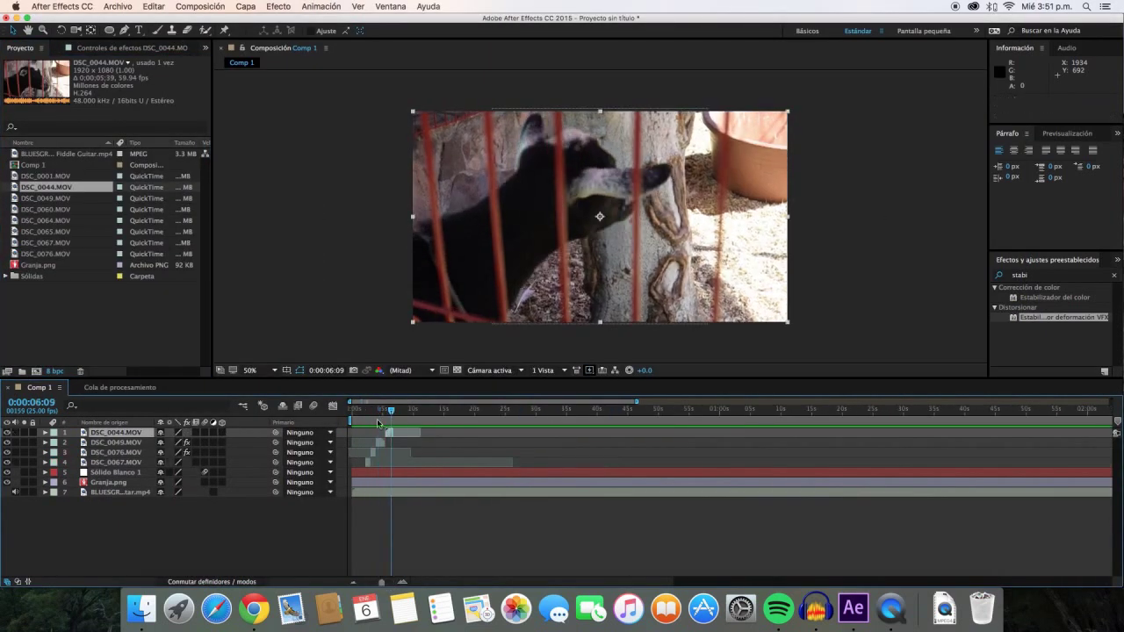
pyautogui.click(142, 606)
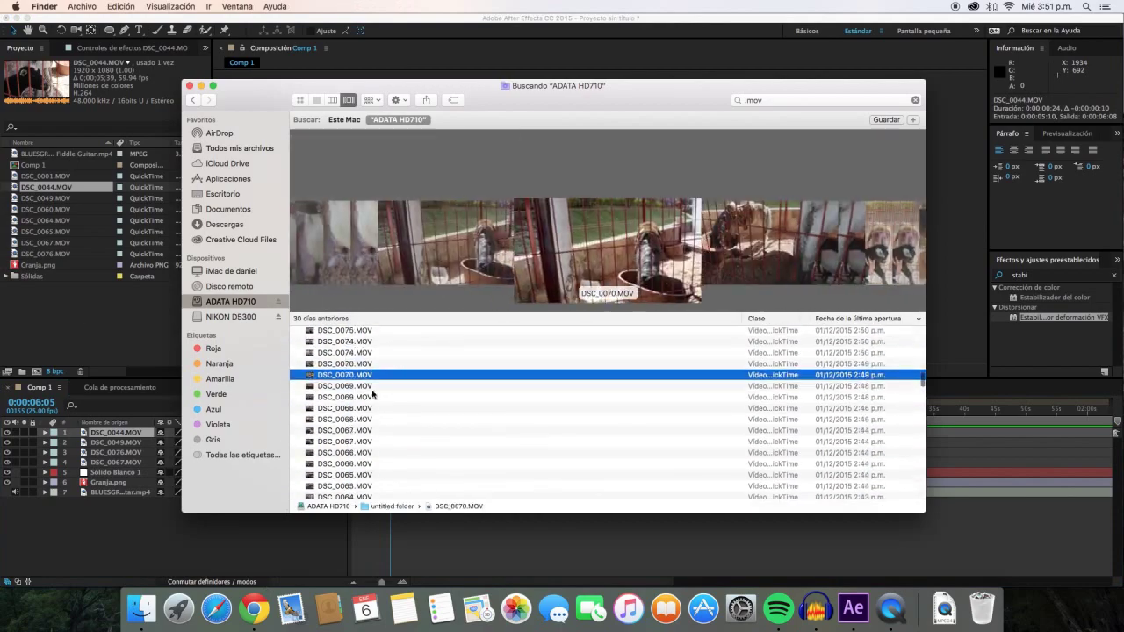
pyautogui.click(423, 435)
pyautogui.press('Up')
pyautogui.press('Up')
pyautogui.press('Up')
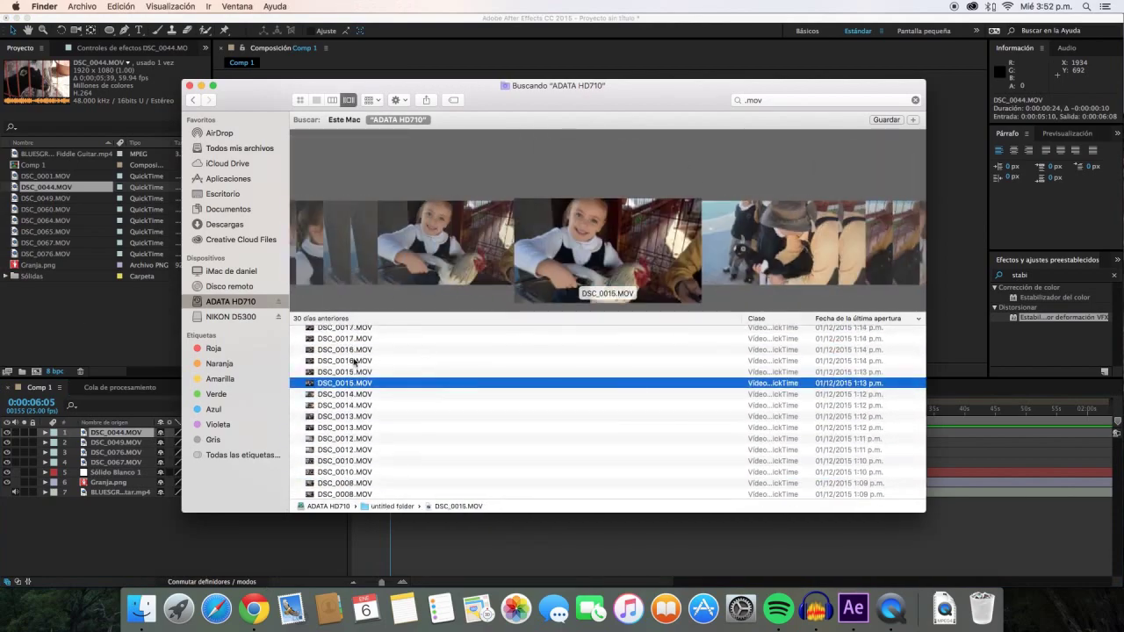
pyautogui.press('space')
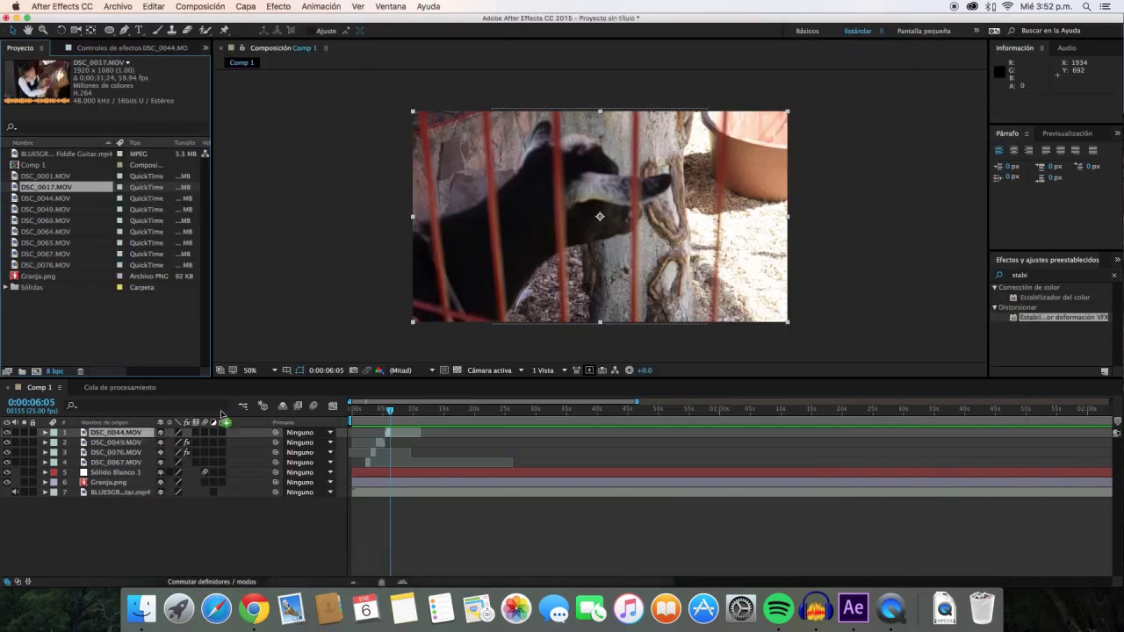
pyautogui.moveTo(222, 413); pyautogui.dragTo(361, 435)
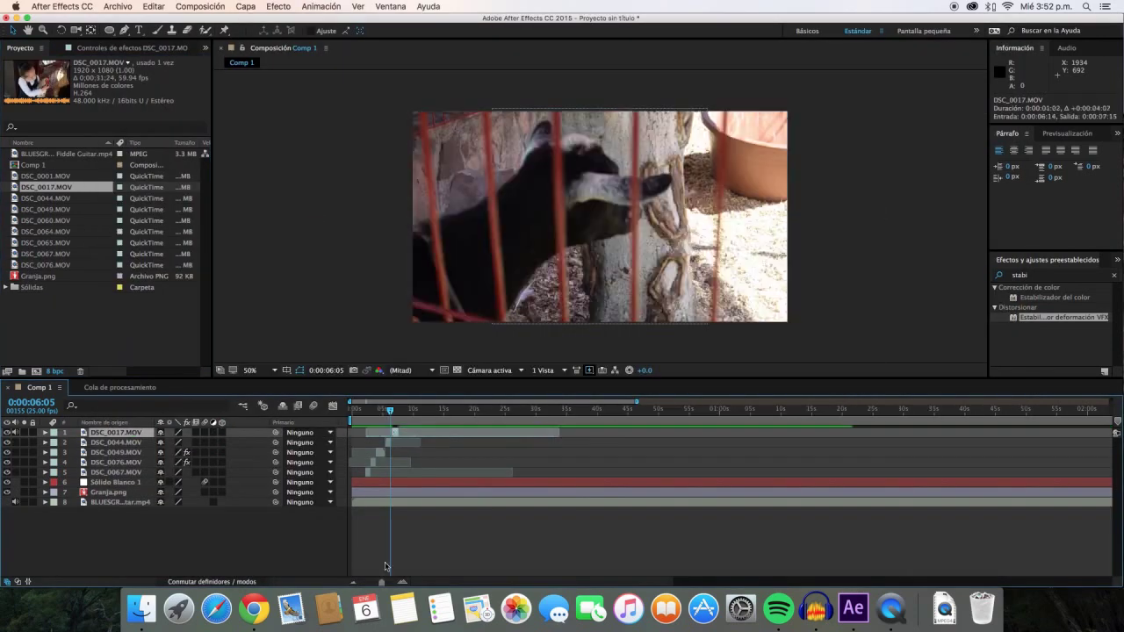
# Scrub through the composition and play a preview of the new footage
pyautogui.click(376, 411)
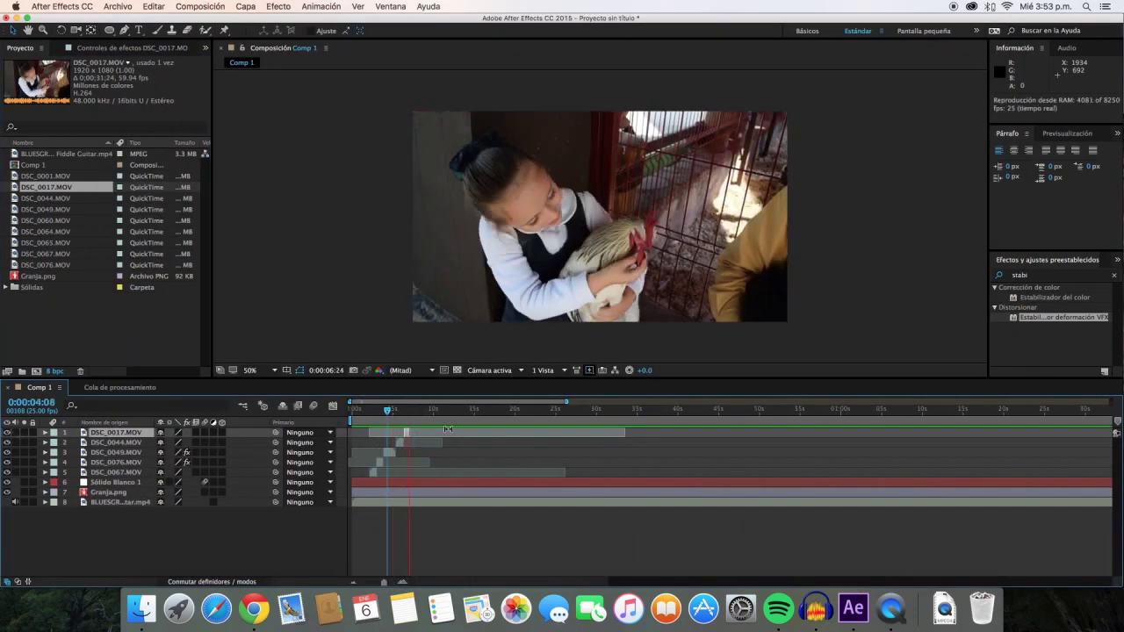
pyautogui.moveTo(362, 415); pyautogui.dragTo(376, 415)
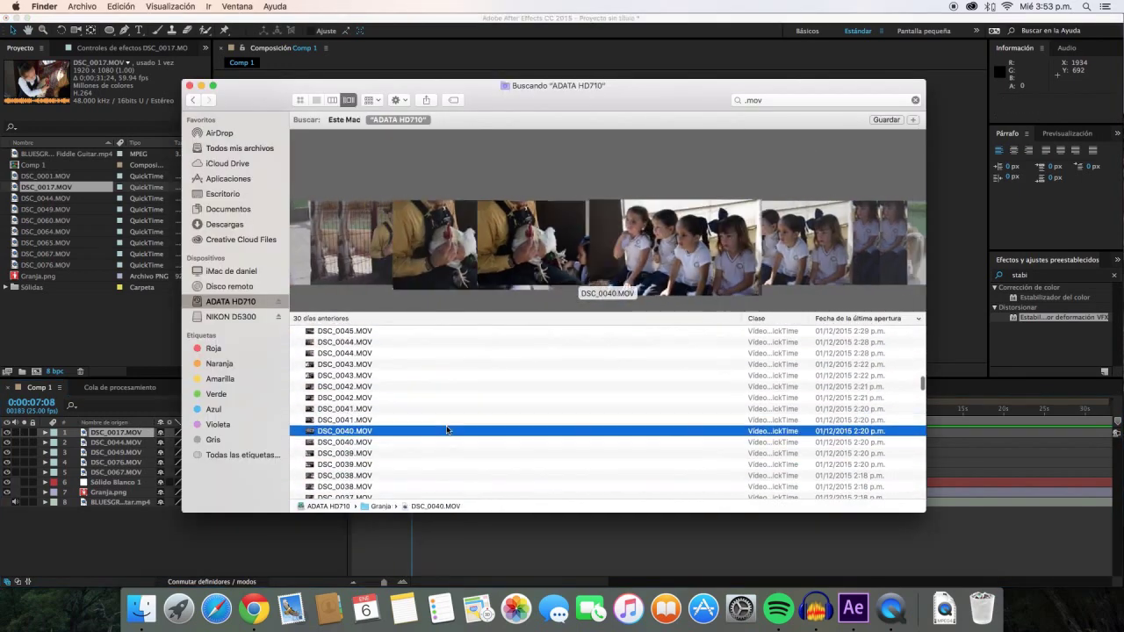
pyautogui.scroll(-3, 430, 420)
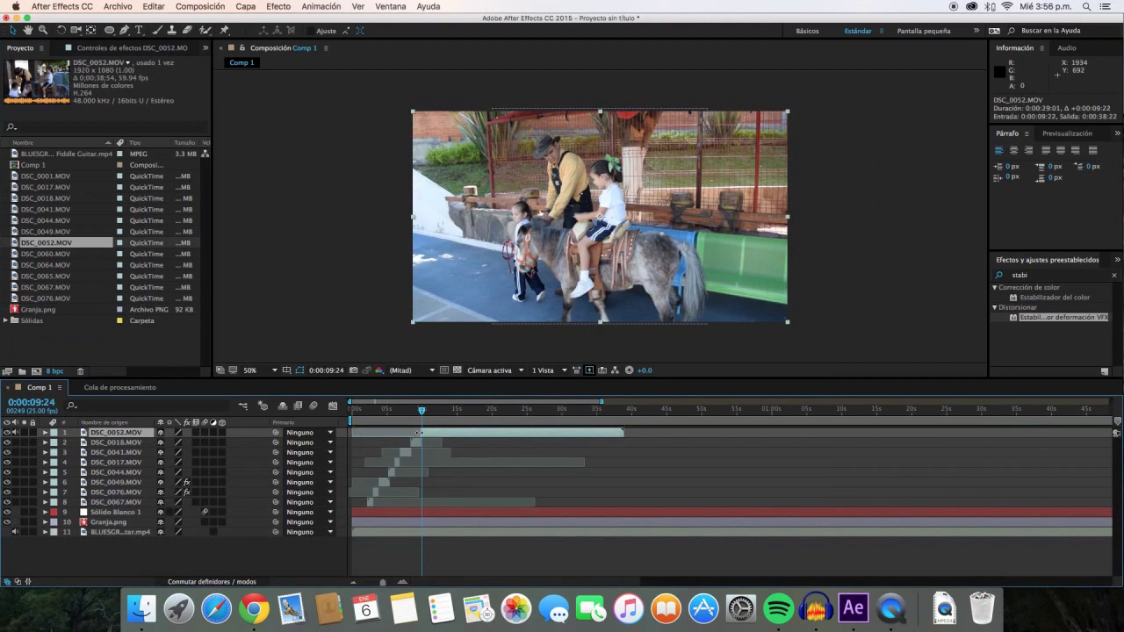
pyautogui.press('space')
# Apply Warp Stabilizer VFX to the DSC_0018.MOV clip
pyautogui.press('=')
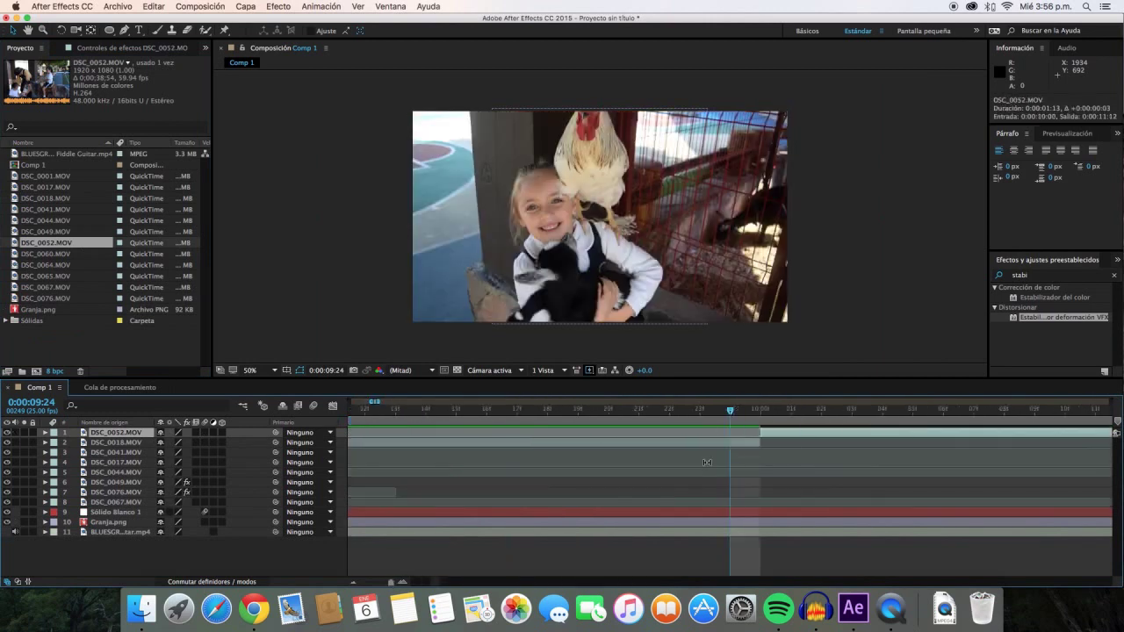
pyautogui.moveTo(118, 441); pyautogui.dragTo(119, 442)
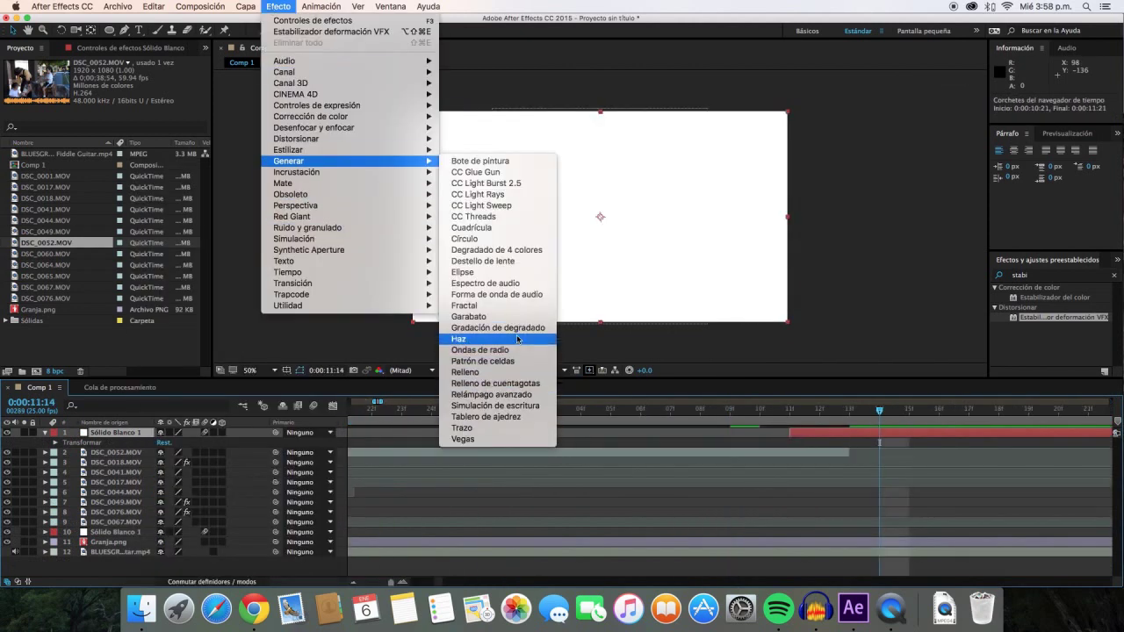
# Give the solid a yellow-to-orange Gradient Ramp running diagonally from top right to bottom left
pyautogui.click(517, 328)
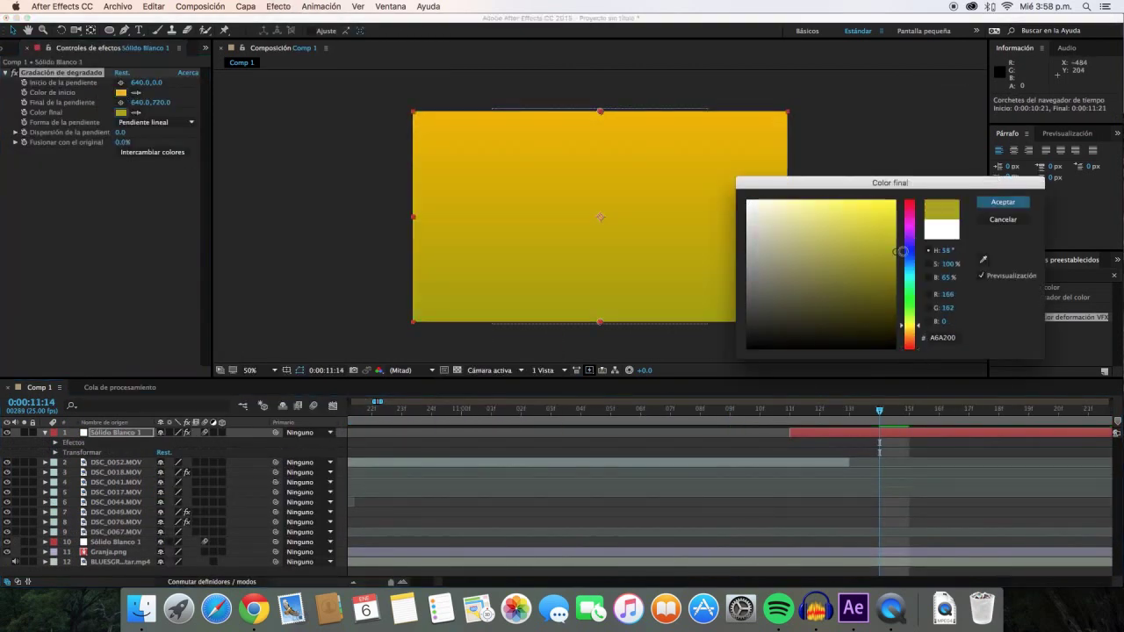
pyautogui.moveTo(902, 251); pyautogui.dragTo(910, 326)
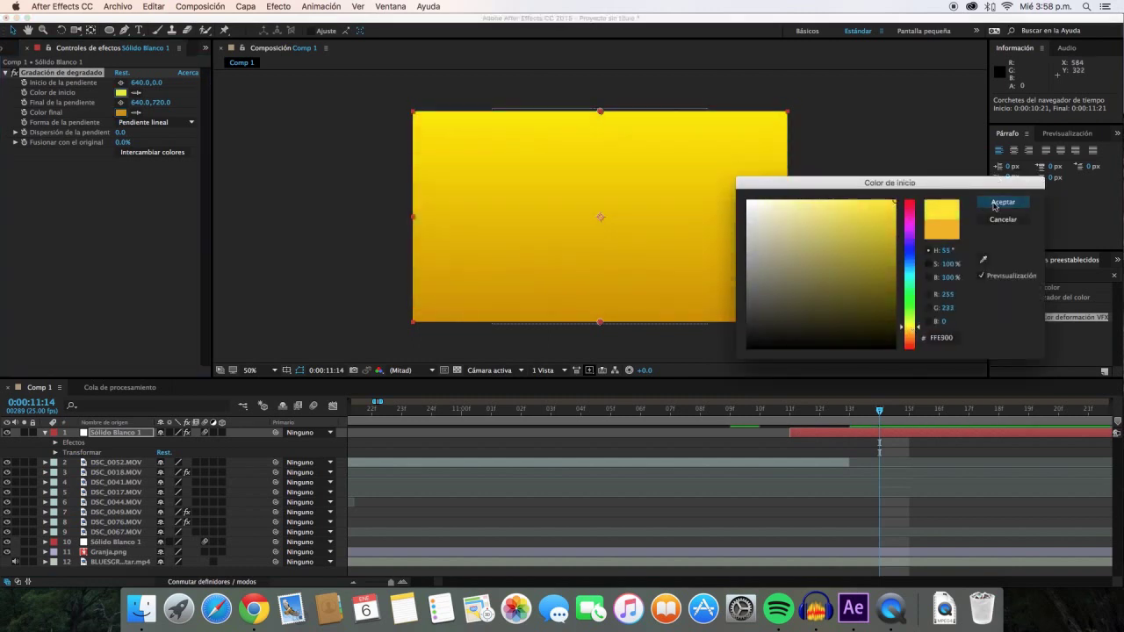
pyautogui.click(995, 204)
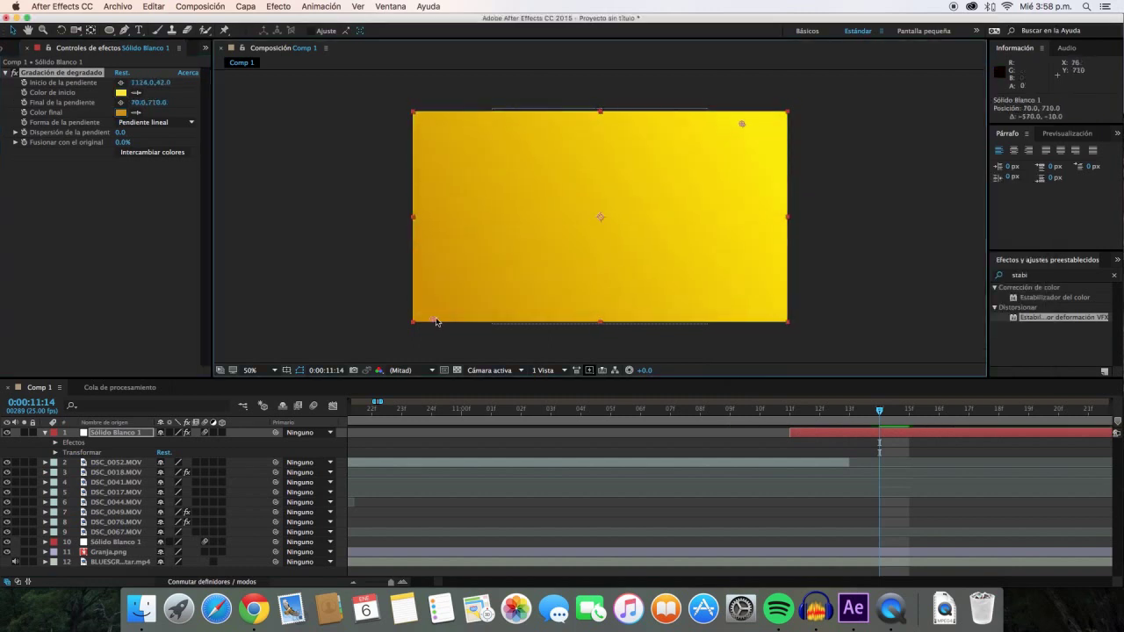
pyautogui.moveTo(436, 321); pyautogui.dragTo(443, 320)
pyautogui.moveTo(623, 79); pyautogui.dragTo(670, 48)
pyautogui.moveTo(490, 334); pyautogui.dragTo(419, 322)
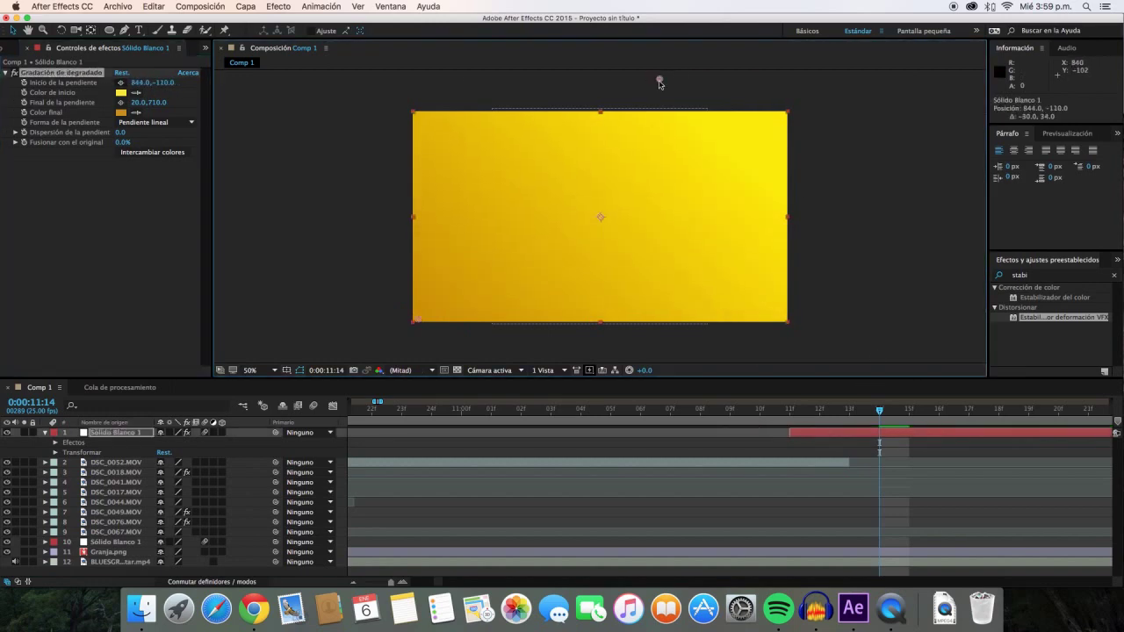
# Add a title text layer on the gradient and trim the extra letters
pyautogui.press('super+t')
pyautogui.click(478, 204)
pyautogui.press('BackSpace')
pyautogui.press('BackSpace')
pyautogui.hotkey('ctrl', 'Up')
# Open the Granja folder inside Iconos in a new Finder window
pyautogui.press('Escape')
pyautogui.rightClick(141, 609)
pyautogui.click(201, 480)
pyautogui.click(464, 274)
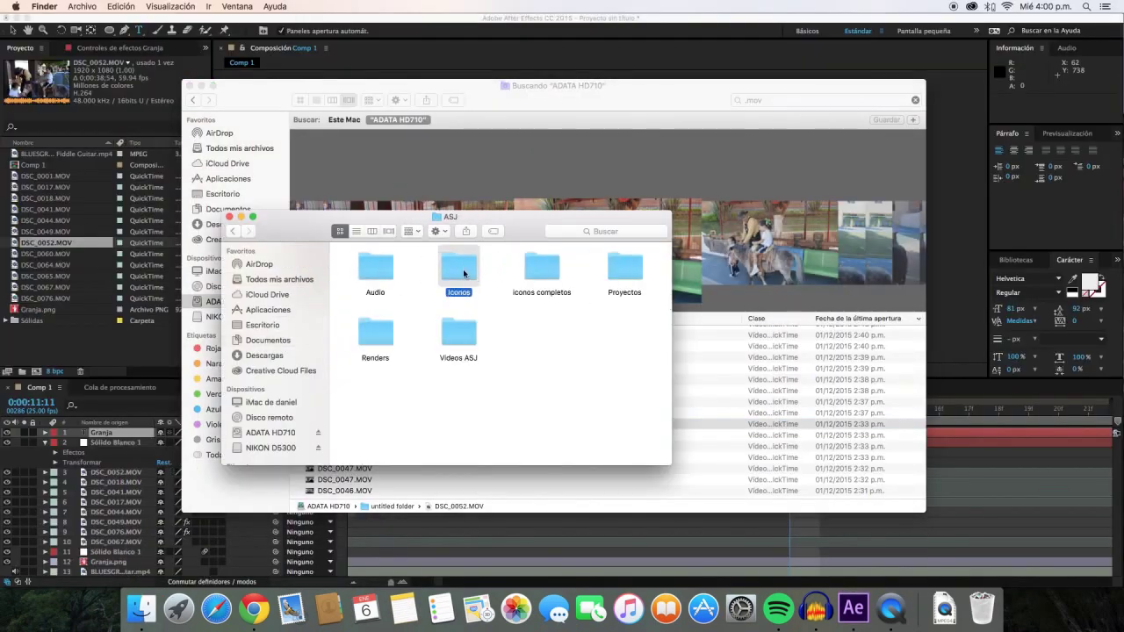
pyautogui.doubleClick(464, 274)
pyautogui.doubleClick(760, 263)
pyautogui.hotkey('ctrl', 'Up')
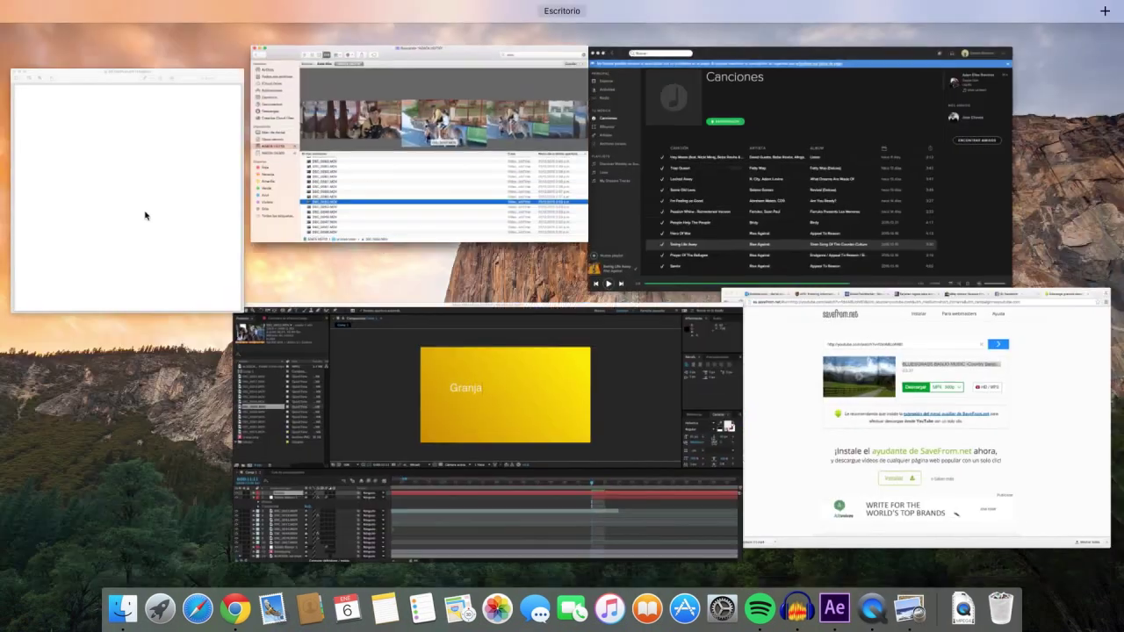
pyautogui.click(477, 446)
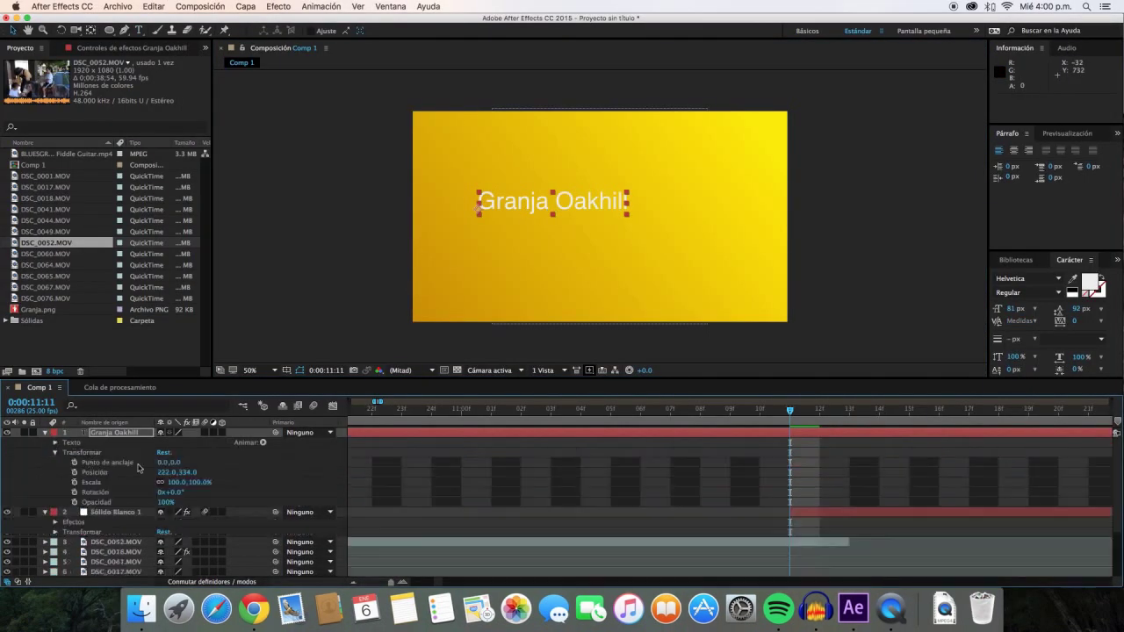
# Centre the Granja Oakhill title in view, animate its scale up to 117% and preview
pyautogui.rightClick(446, 202)
pyautogui.click(790, 303)
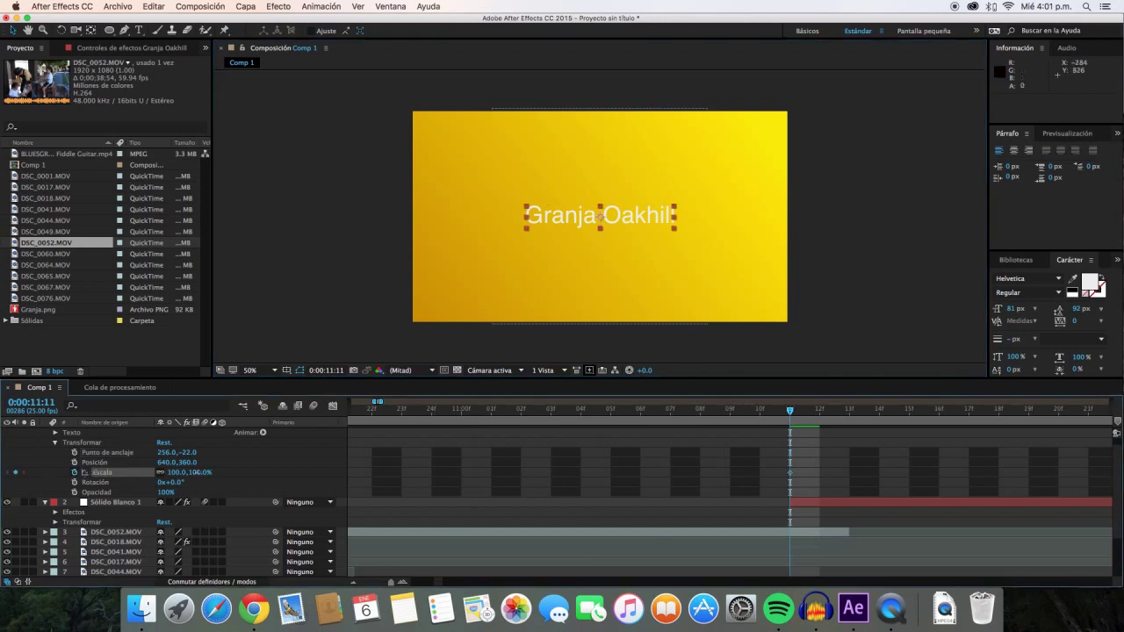
pyautogui.moveTo(390, 582); pyautogui.dragTo(379, 583)
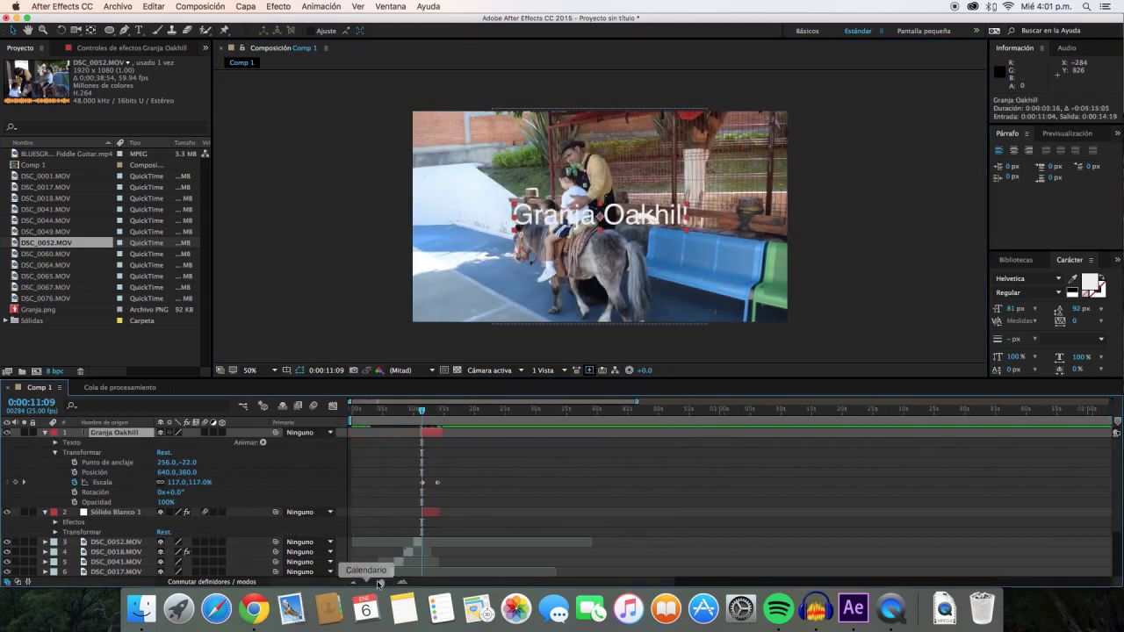
pyautogui.press('space')
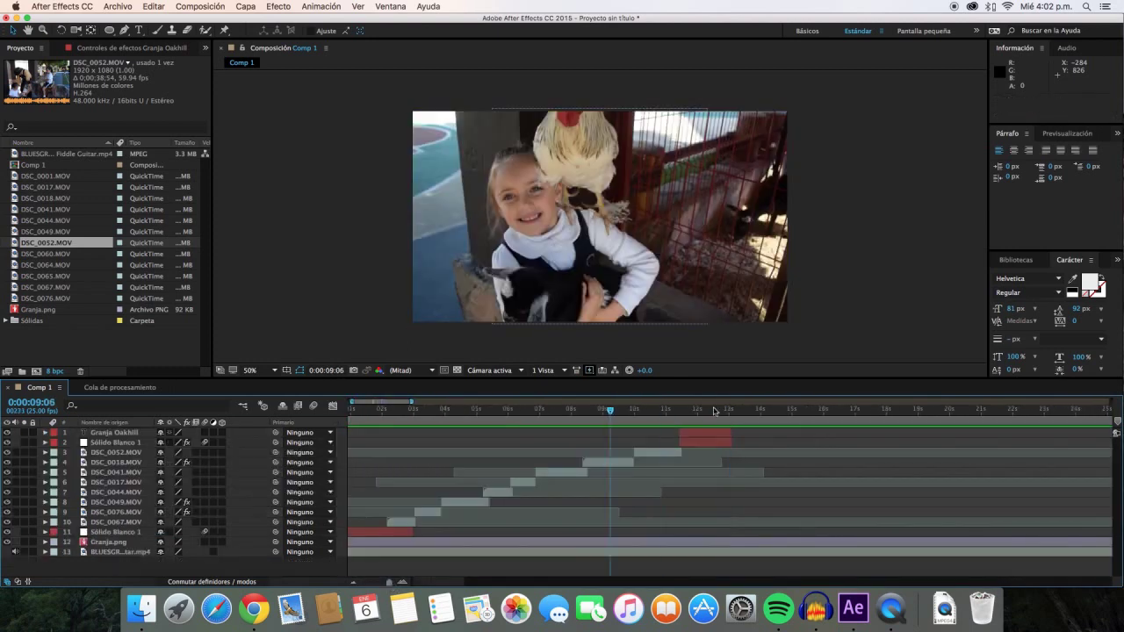
# Import the farmer clip DSC_0060.MOV into the project and add it as the top layer
pyautogui.click(722, 409)
pyautogui.doubleClick(45, 187)
pyautogui.click(56, 198)
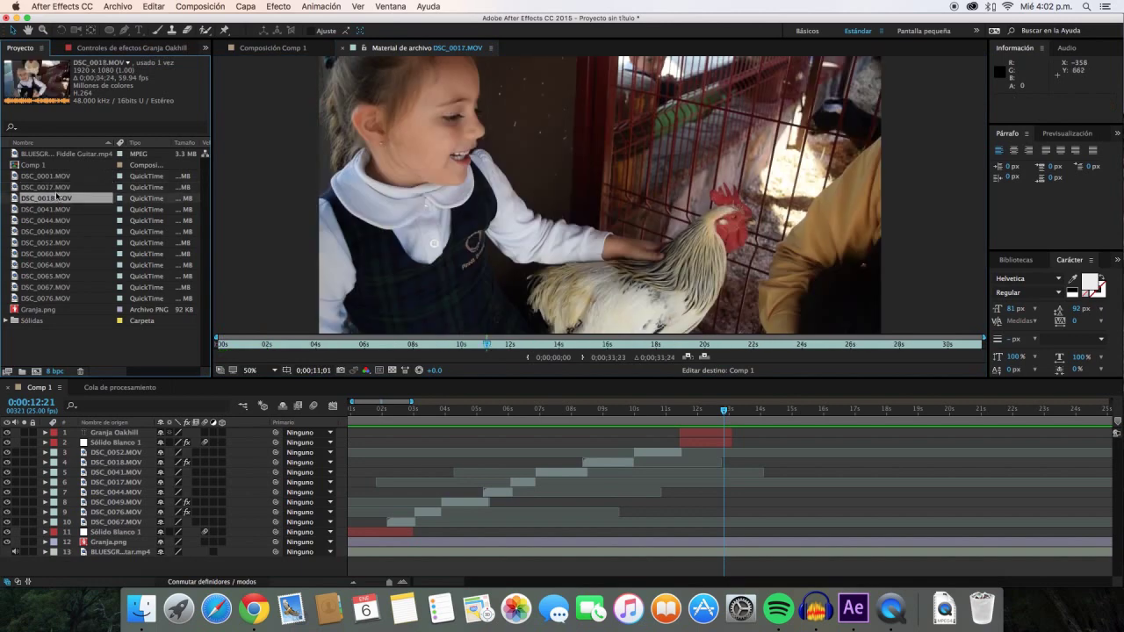
pyautogui.hotkey('ctrl', 'Up')
pyautogui.click(175, 149)
pyautogui.press('space')
pyautogui.moveTo(342, 413); pyautogui.dragTo(124, 347)
pyautogui.moveTo(46, 254)
pyautogui.mouseDown()
pyautogui.moveTo(559, 434)
pyautogui.moveTo(607, 433)
pyautogui.mouseUp()
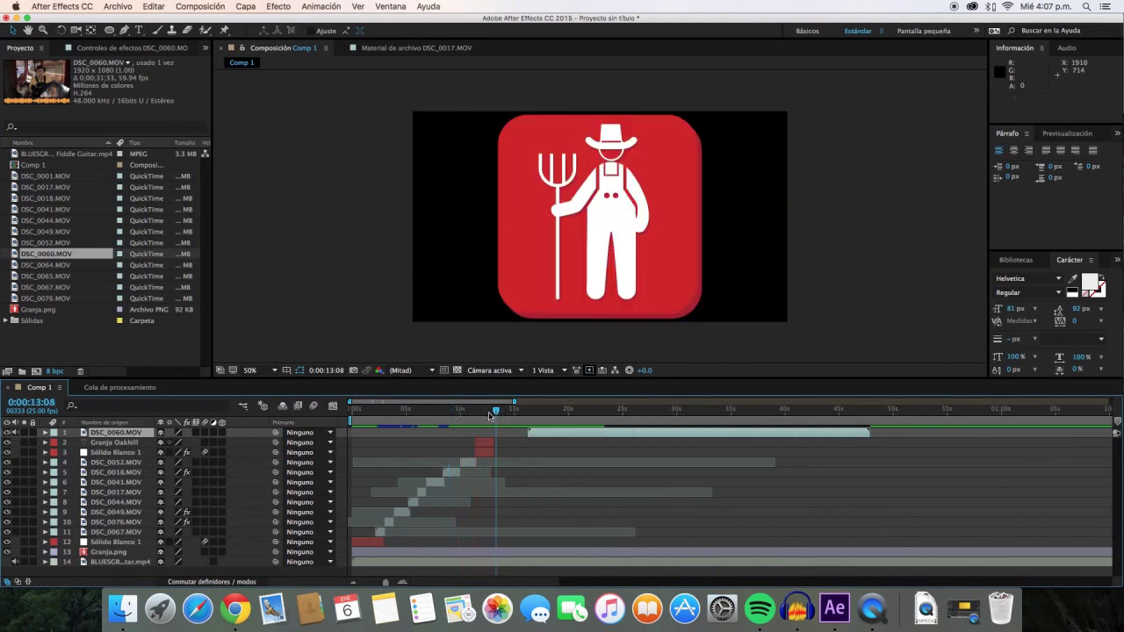
# Start the farmer clip at 0:00:13:07 and apply Warp Stabilizer VFX to it
pyautogui.click(465, 411)
pyautogui.moveTo(466, 411); pyautogui.dragTo(496, 411)
pyautogui.press('[')
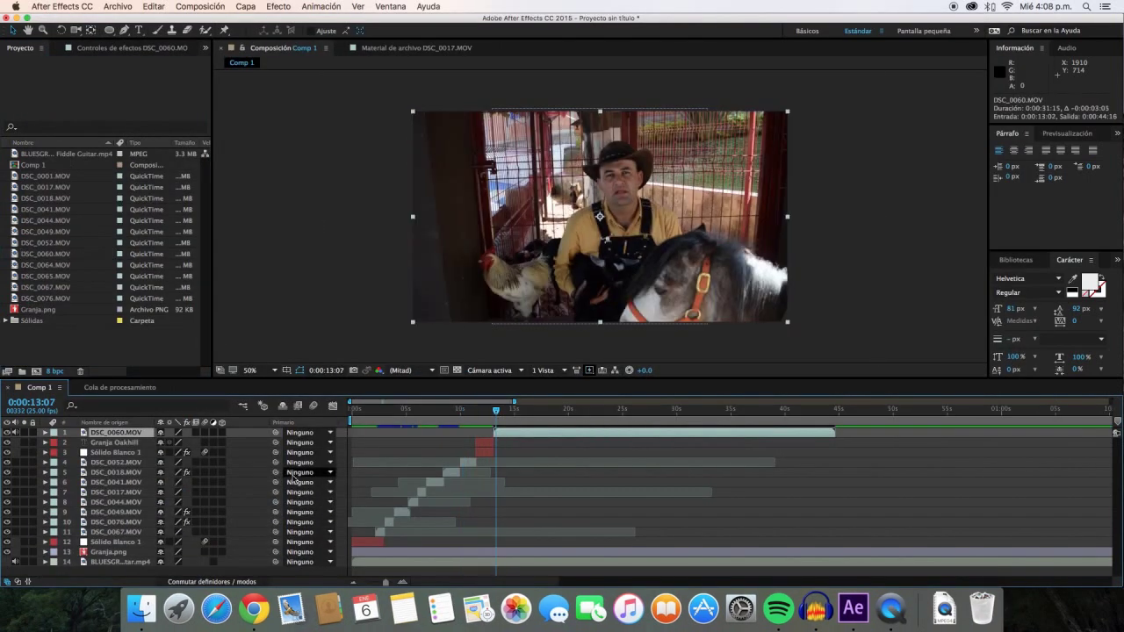
pyautogui.moveTo(387, 336); pyautogui.dragTo(388, 340)
pyautogui.click(123, 562)
# Wait for DSC_0060.MOV to finish stabilizing, then preview it from just before its start
pyautogui.press('l')
pyautogui.press('l')
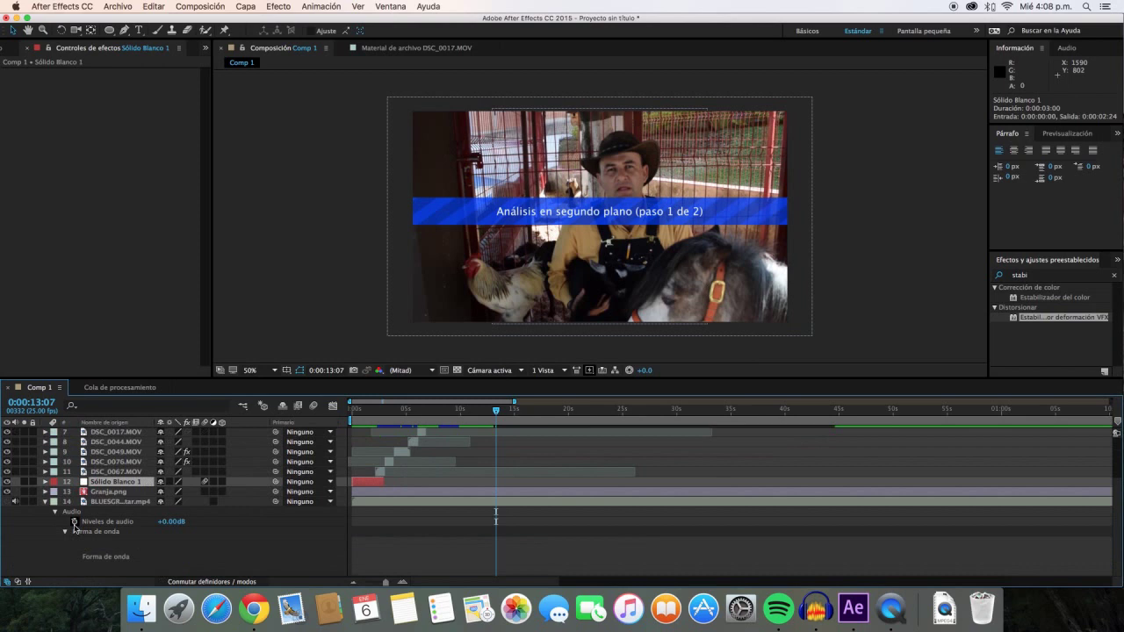
pyautogui.scroll(3, 496, 522)
pyautogui.click(481, 411)
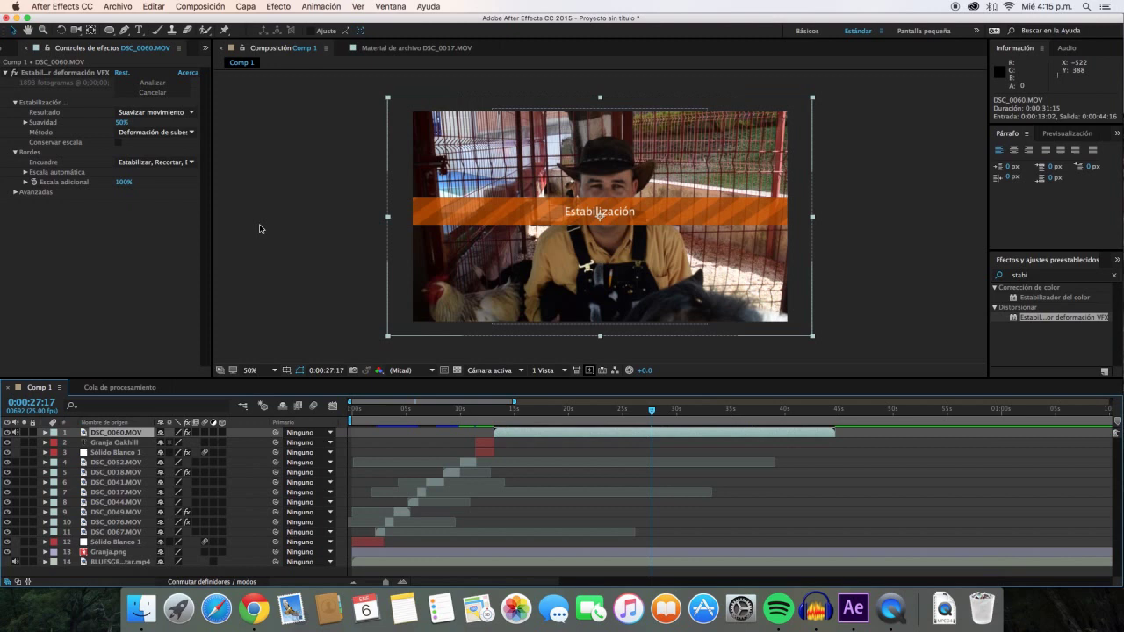
pyautogui.click(467, 409)
pyautogui.press('space')
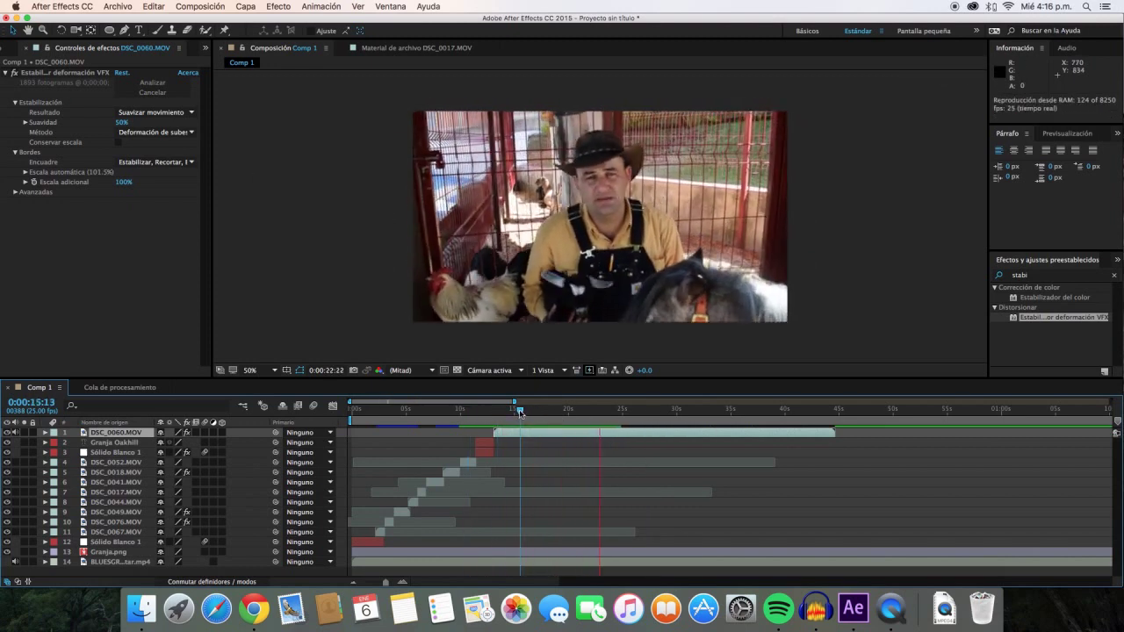
pyautogui.click(747, 457)
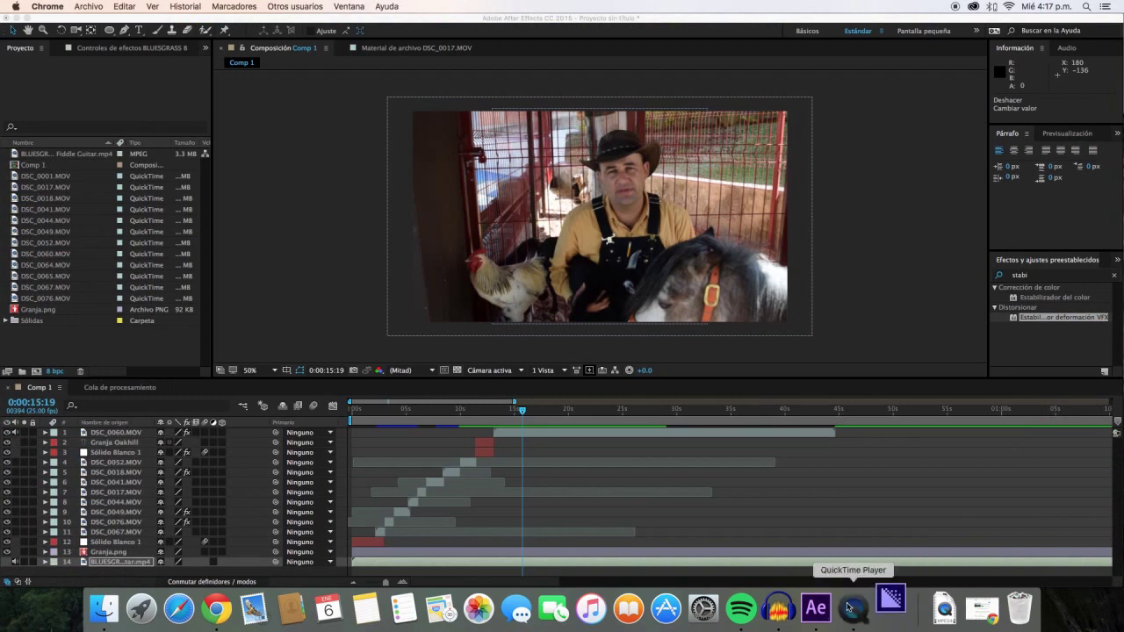
# Export the farmer clip's audio from Audacity as DSC_0060.wav and place it below DSC_0060.MOV in Comp 1
pyautogui.click(848, 607)
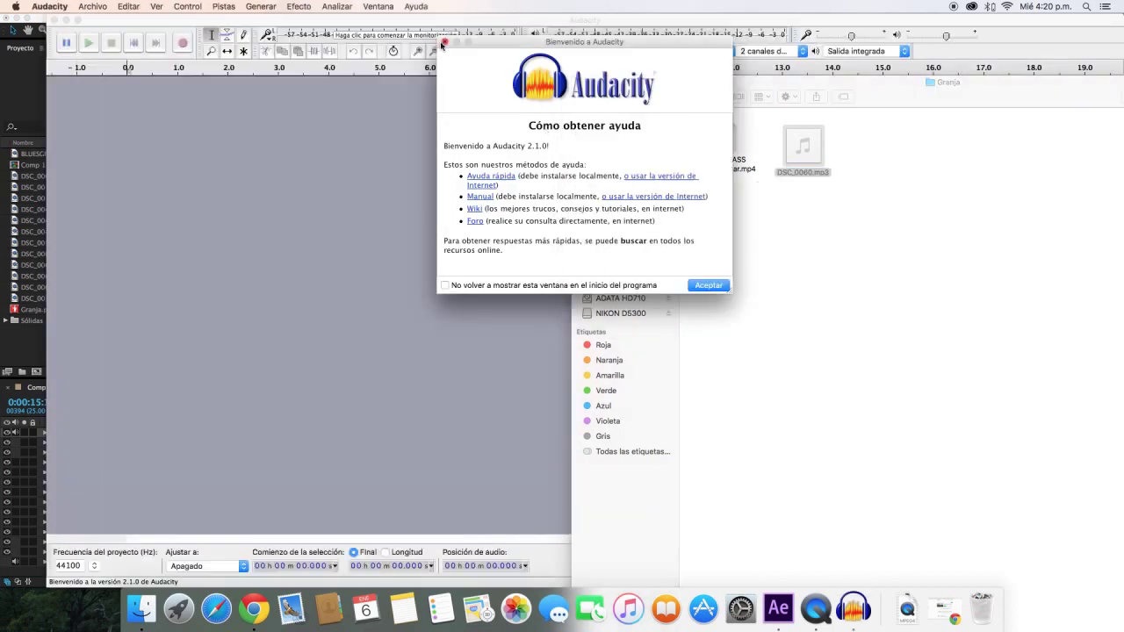
pyautogui.click(444, 42)
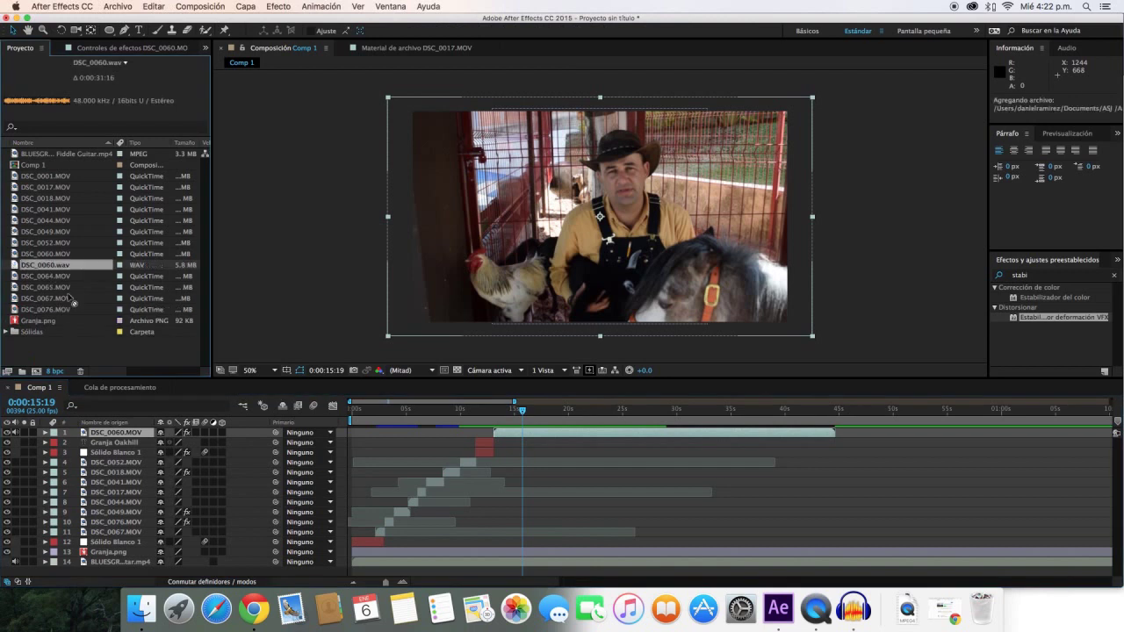
pyautogui.moveTo(45, 264); pyautogui.dragTo(114, 443)
pyautogui.click(395, 411)
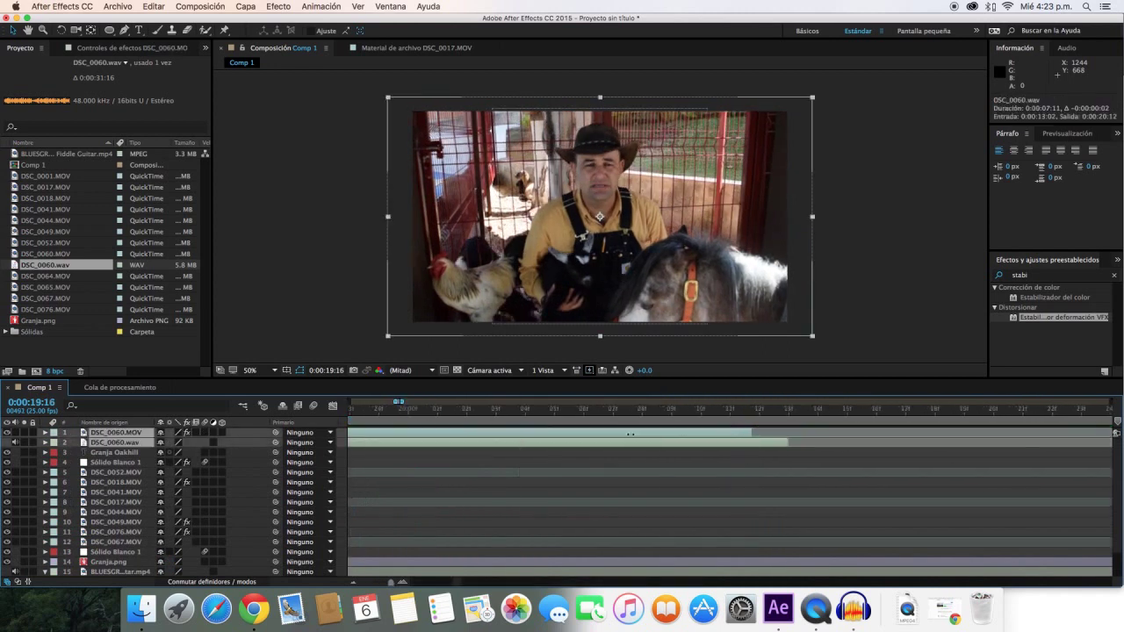
# Duplicate the DSC_0060.MOV and DSC_0060.wav layers with Ctrl+D and play them back
pyautogui.scroll(-3, 421, 434)
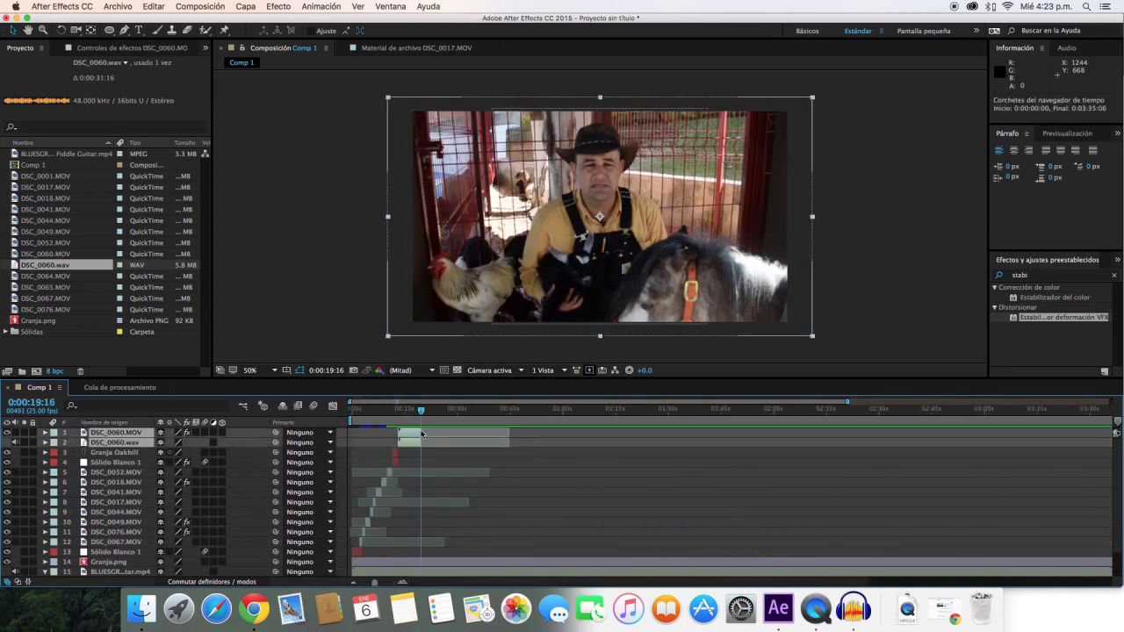
pyautogui.hotkey('ctrl', 'd')
pyautogui.press('space')
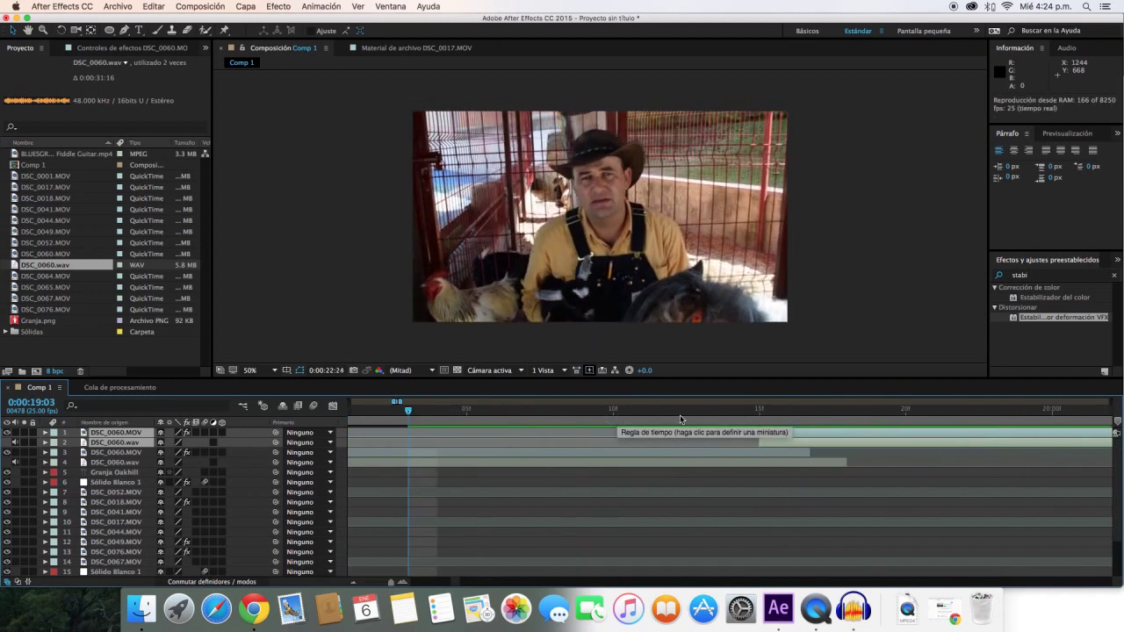
pyautogui.scroll(-3, 636, 415)
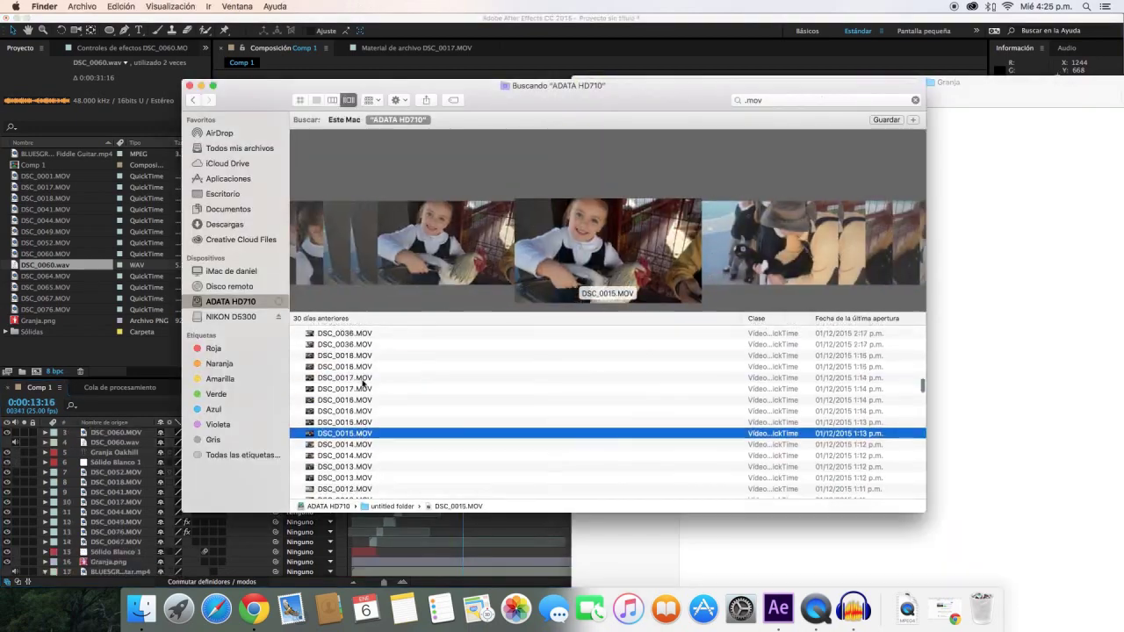
# In Finder, preview DSC_0037.MOV full size, then move on to DSC_0043.MOV
pyautogui.click(370, 353)
pyautogui.press('space')
pyautogui.press('space')
pyautogui.press('Down')
pyautogui.press('space')
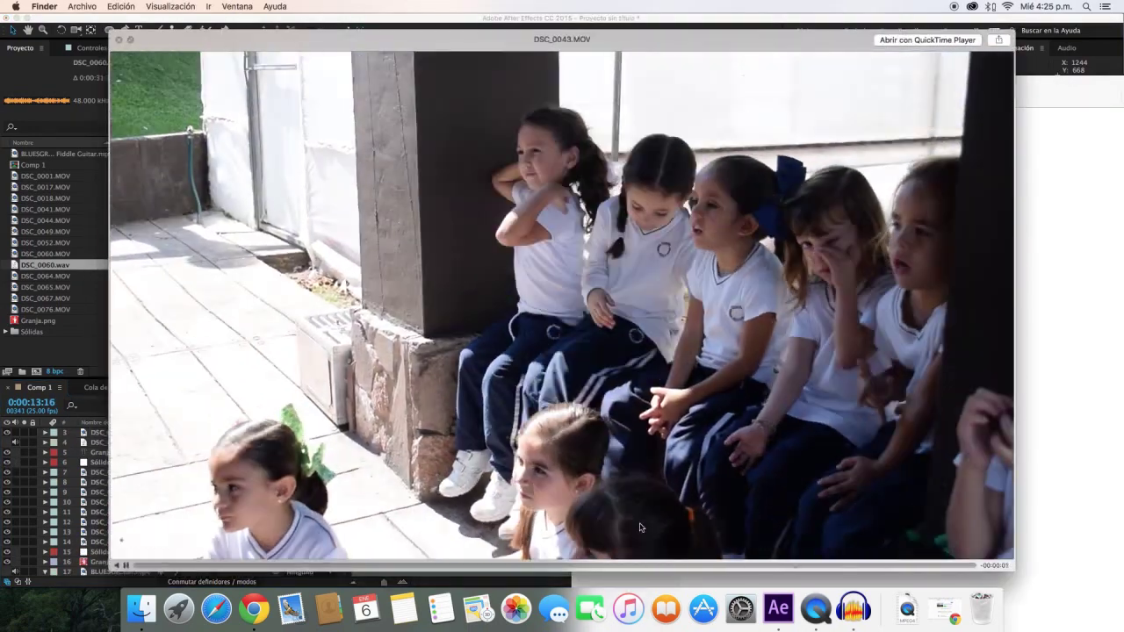
pyautogui.press('space')
# Drag DSC_0043.MOV from Finder into Comp 1 as a new layer
pyautogui.click(358, 344)
pyautogui.click(358, 394)
pyautogui.moveTo(358, 394); pyautogui.dragTo(352, 443)
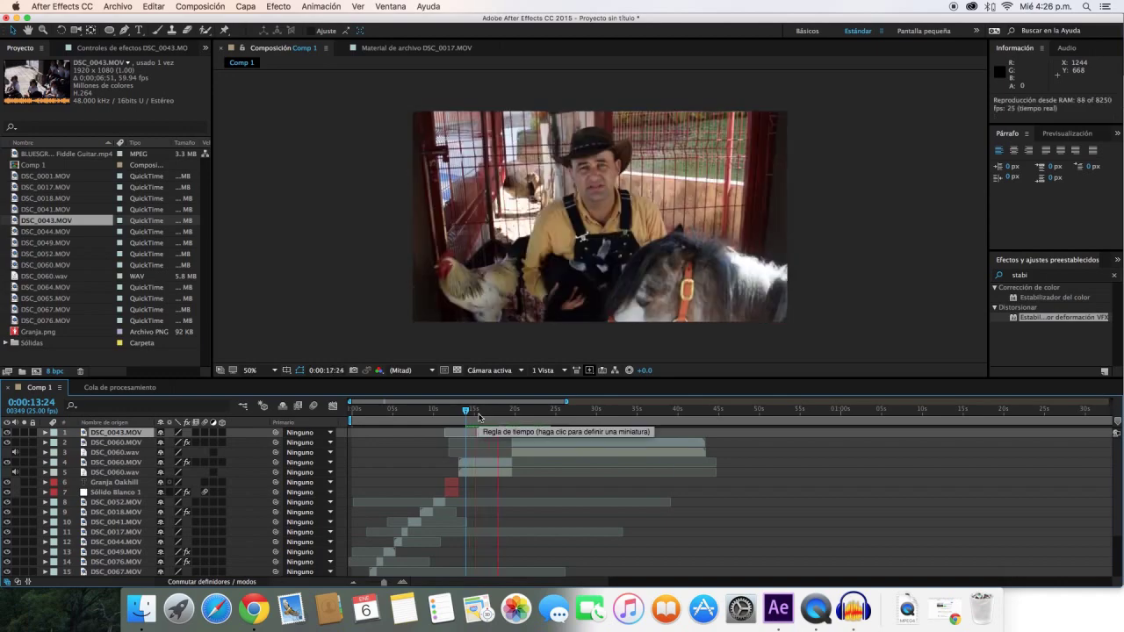
# Preview candidate clips, add DSC_0038.MOV to Comp 1, then play a composition preview
pyautogui.press('super+Tab')
pyautogui.press('space')
pyautogui.press('space')
pyautogui.click(358, 418)
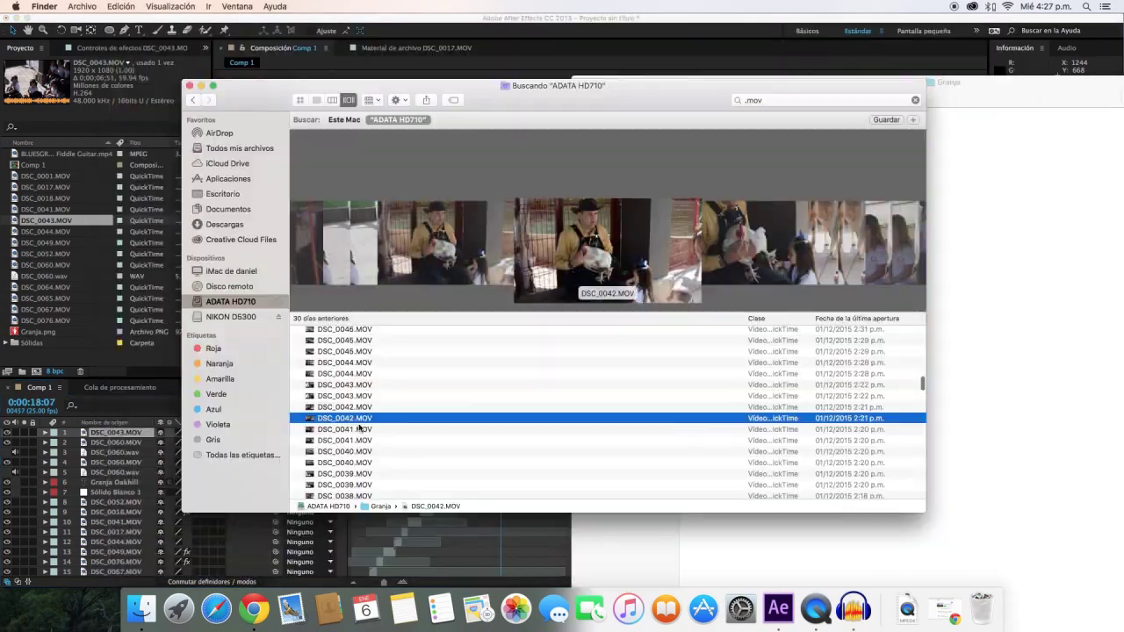
pyautogui.moveTo(345, 495)
pyautogui.mouseDown()
pyautogui.moveTo(542, 433)
pyautogui.moveTo(506, 431)
pyautogui.mouseUp()
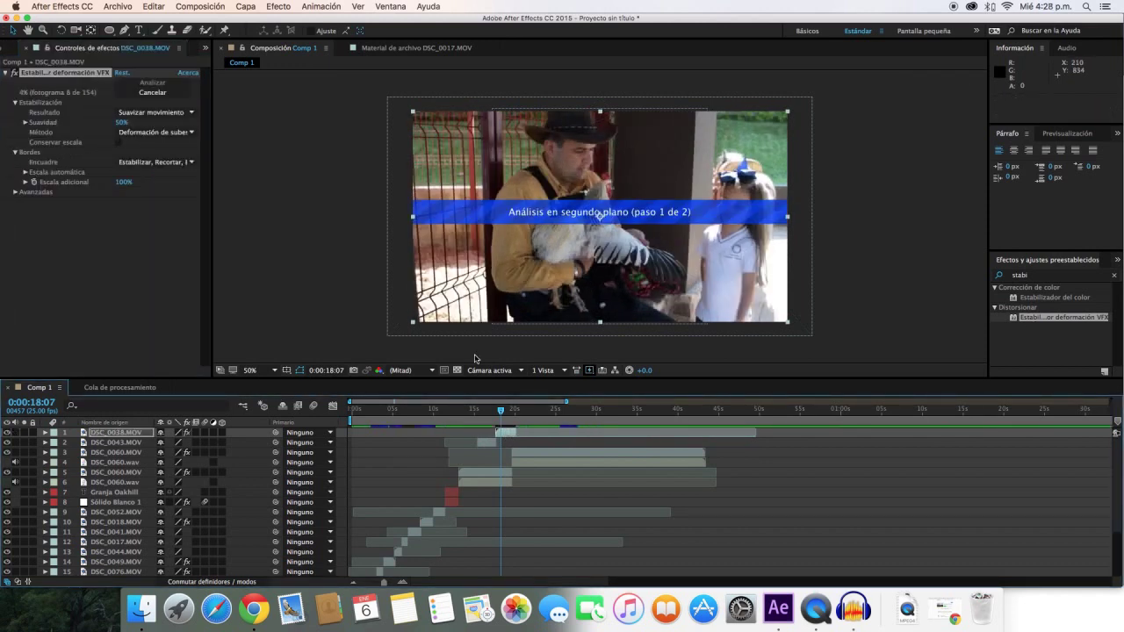
pyautogui.press('super+Tab')
pyautogui.press('super+w')
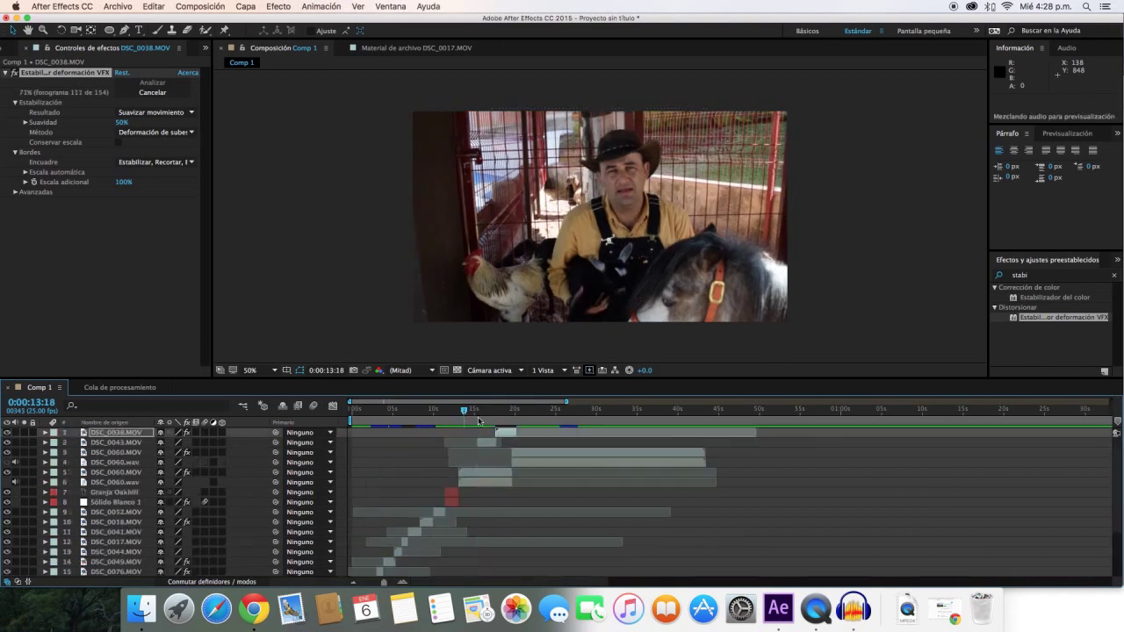
pyautogui.press('space')
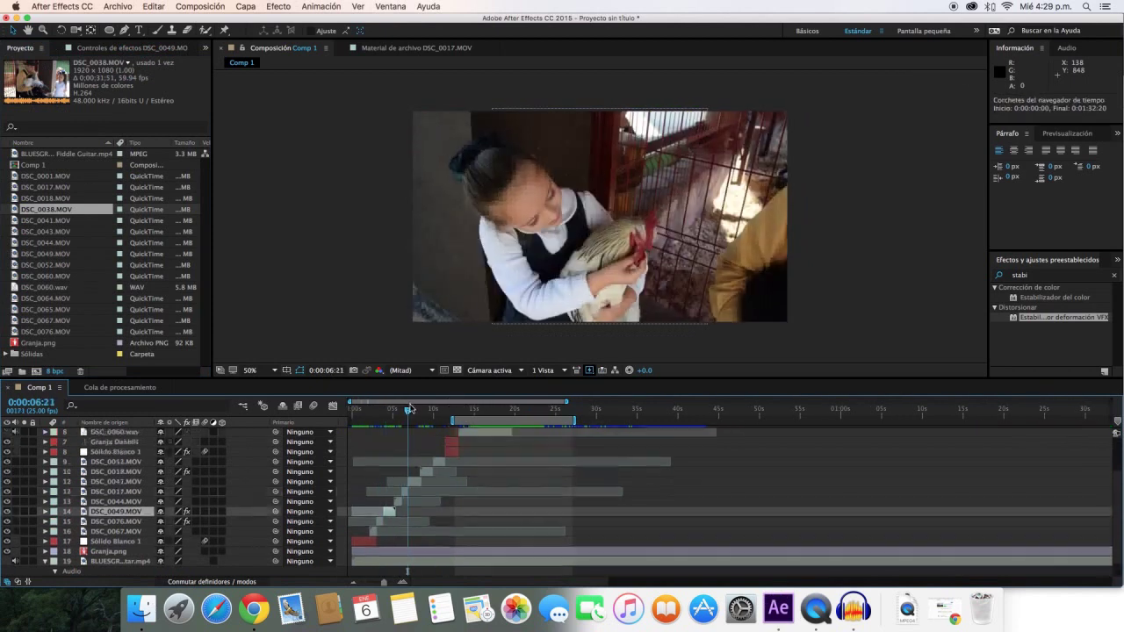
# Preview candidate clips such as DSC_0014.MOV and DSC_0013.MOV in Finder
pyautogui.click(143, 608)
pyautogui.press('space')
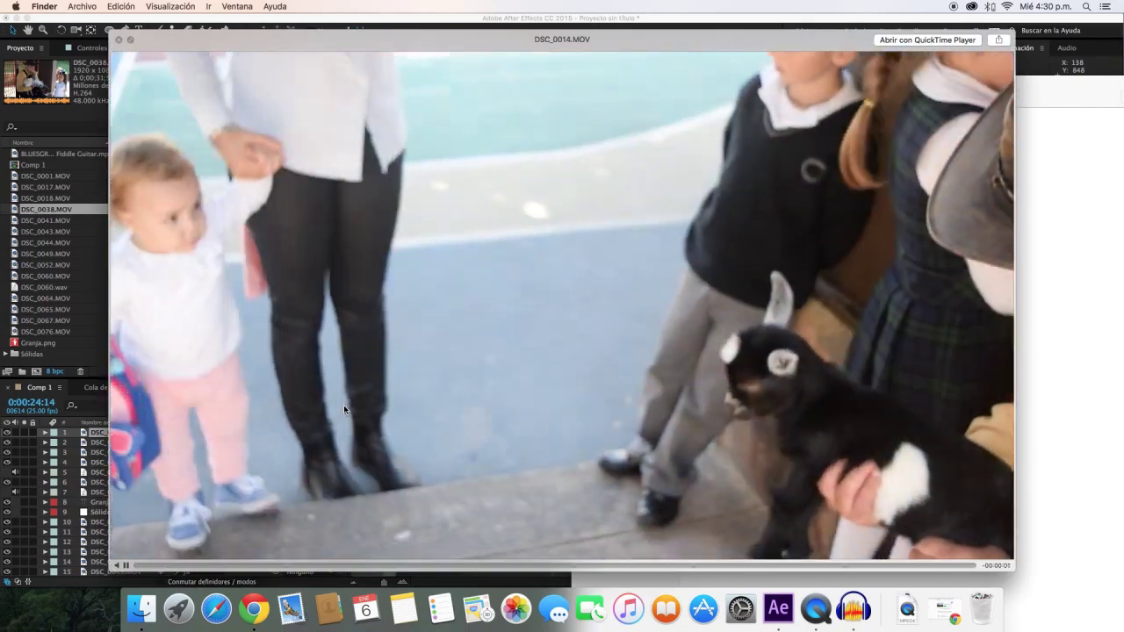
pyautogui.press('space')
pyautogui.click(372, 430)
pyautogui.press('space')
pyautogui.press('space')
pyautogui.click(364, 404)
# Drag DSC_0064.MOV into Comp 1 as the top layer and preview from about 21 seconds
pyautogui.press('space')
pyautogui.press('space')
pyautogui.click(364, 421)
pyautogui.click(546, 411)
pyautogui.press('super+Tab')
pyautogui.press('space')
pyautogui.press('space')
pyautogui.click(342, 422)
pyautogui.scroll(-3, 342, 421)
pyautogui.moveTo(413, 360)
pyautogui.mouseDown()
pyautogui.moveTo(62, 349)
pyautogui.moveTo(510, 432)
pyautogui.mouseUp()
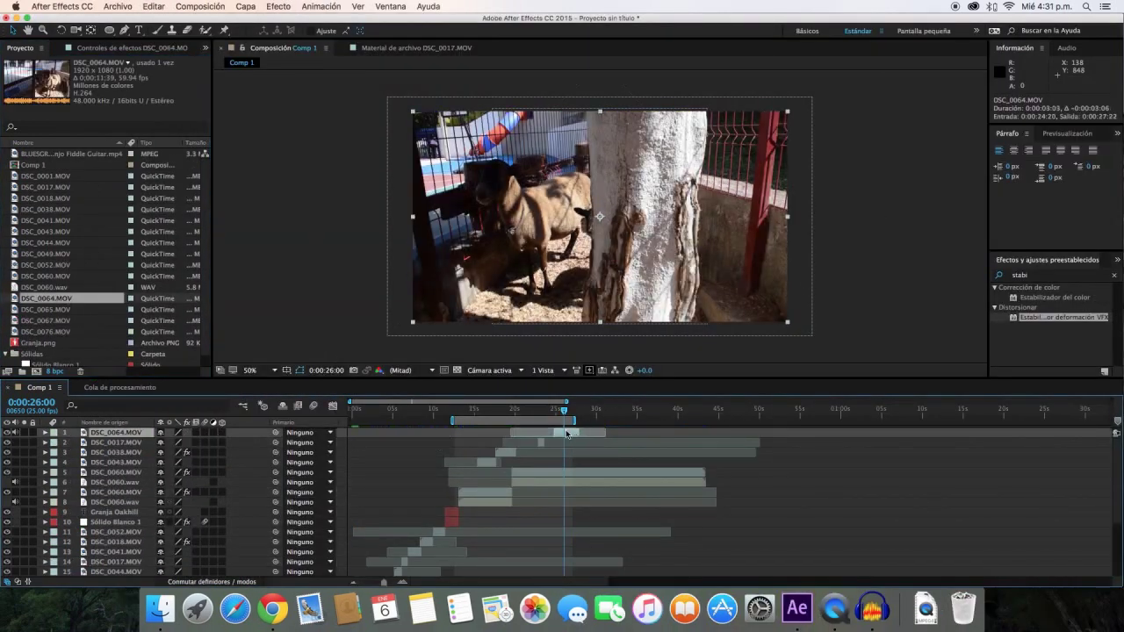
pyautogui.press('space')
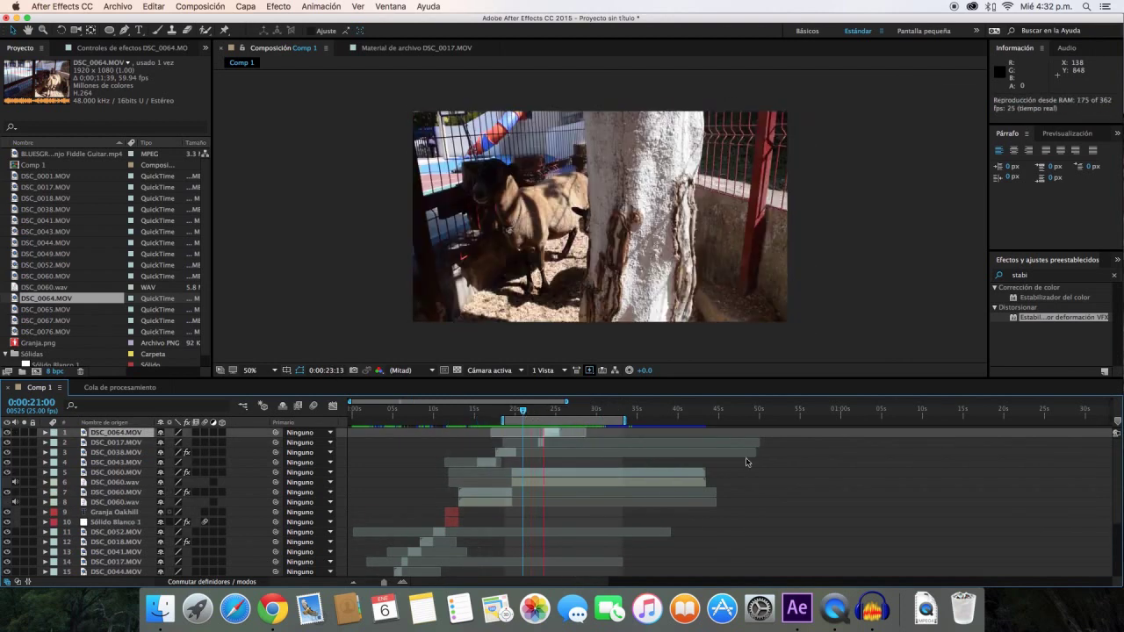
# Apply Warp Stabilizer VFX to DSC_0064.MOV and bring up Archivo > Guardar como
pyautogui.doubleClick(1050, 317)
pyautogui.click(117, 6)
pyautogui.click(528, 175)
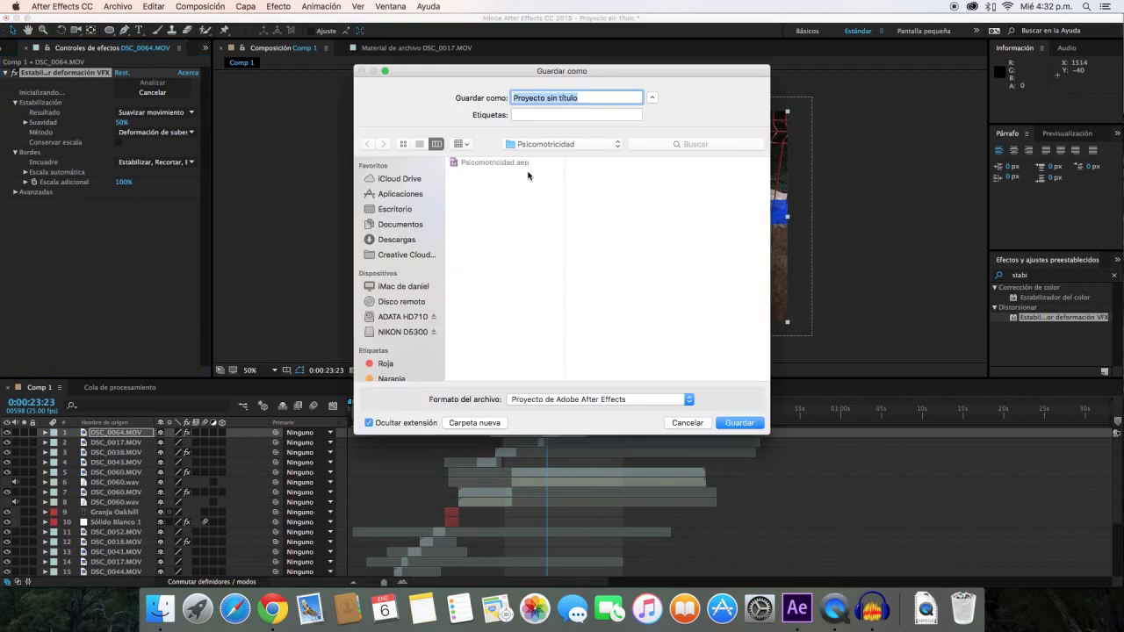
# Create a new folder named Granja and save the project in it as Granja Oakhill
pyautogui.press('super+shift+n')
pyautogui.write('Granja')
pyautogui.press('Return')
pyautogui.write('Granja O')
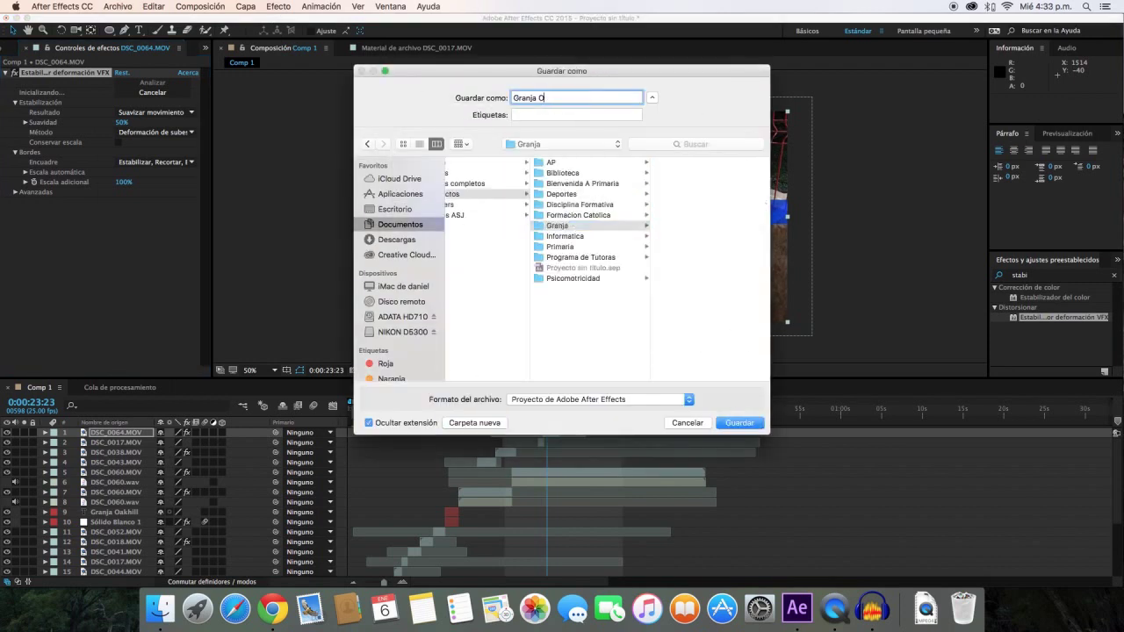
pyautogui.click(739, 424)
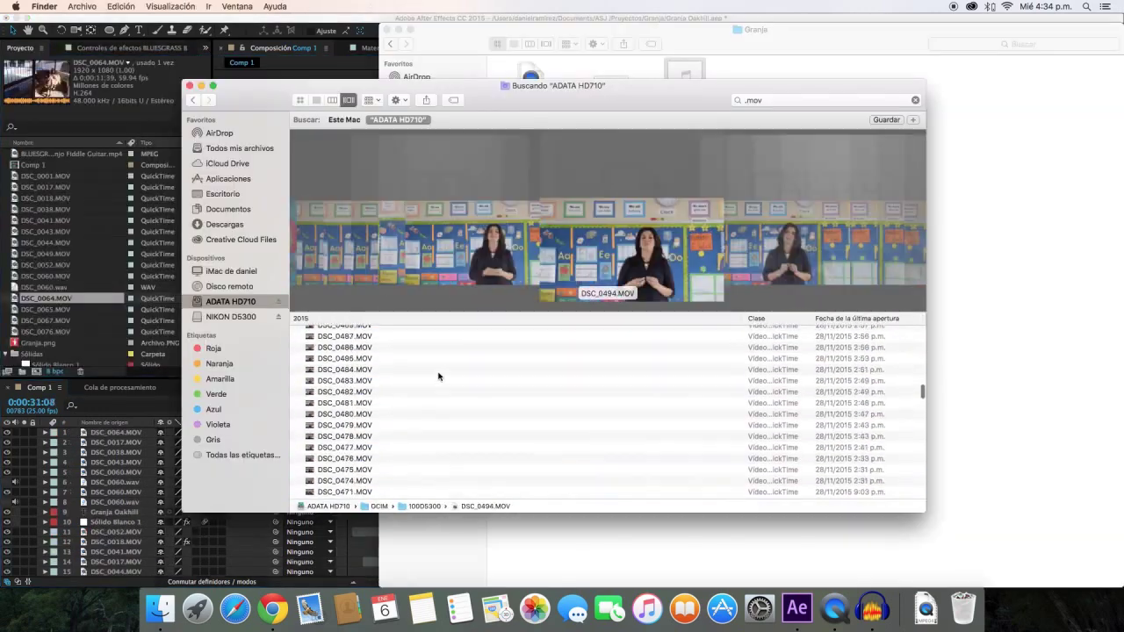
# Browse the .mov results past DSC_0599, DSC_0646 and DSC_0517, then drag turkey clip DSC_0448.MOV into Comp 1
pyautogui.press('Down')
pyautogui.press('Down')
pyautogui.press('Down')
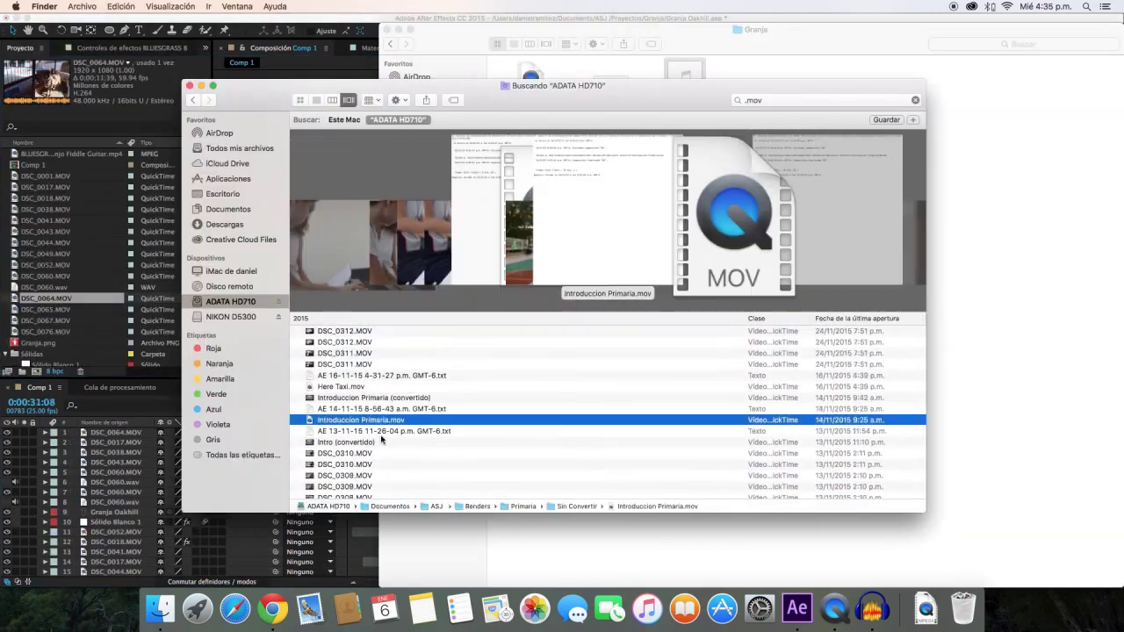
pyautogui.press('Down')
pyautogui.press('Down')
pyautogui.press('Down')
pyautogui.press('Down')
pyautogui.press('Down')
pyautogui.press('Down')
pyautogui.press('Down')
pyautogui.press('Down')
pyautogui.press('Down')
pyautogui.press('Down')
pyautogui.press('Down')
pyautogui.press('Down')
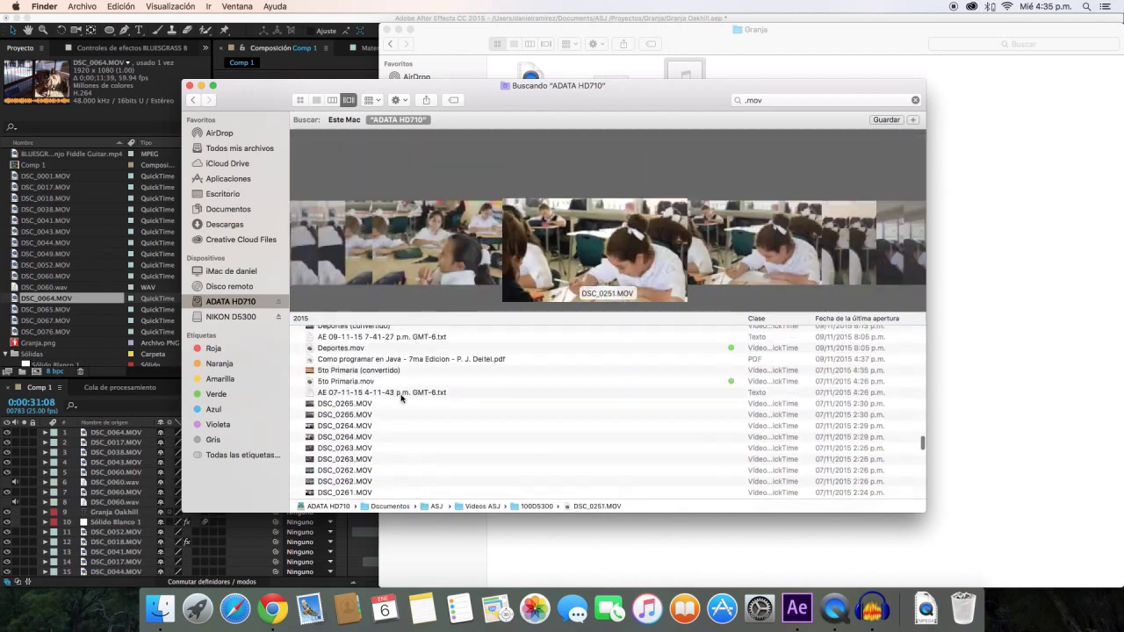
pyautogui.scroll(3, 400, 398)
pyautogui.click(400, 406)
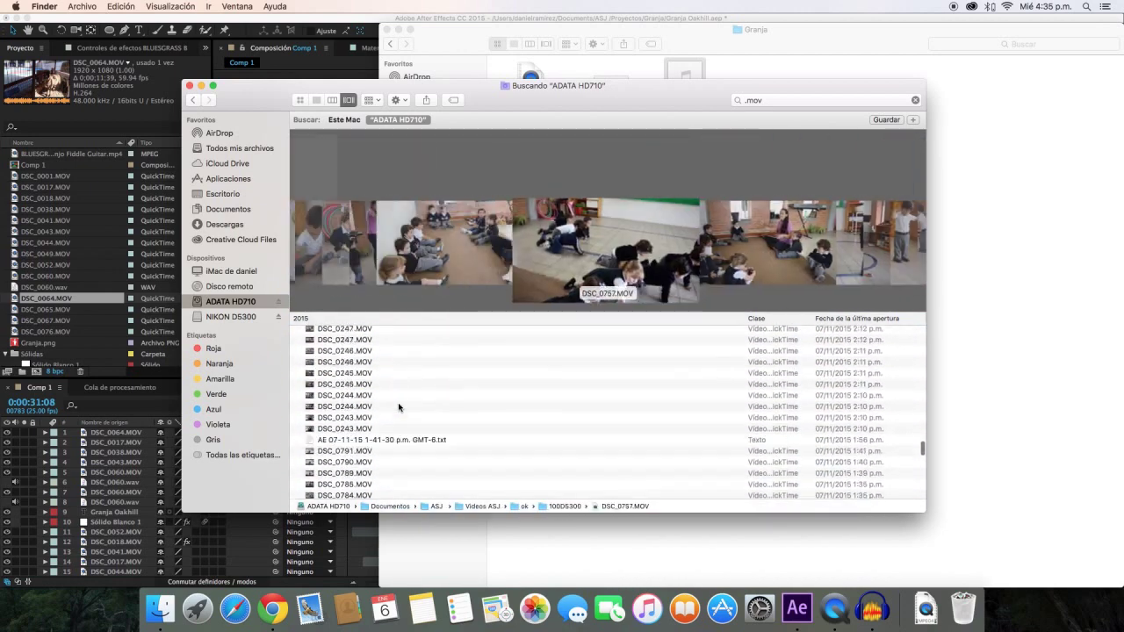
pyautogui.click(398, 396)
pyautogui.scroll(10, 397, 404)
pyautogui.click(396, 403)
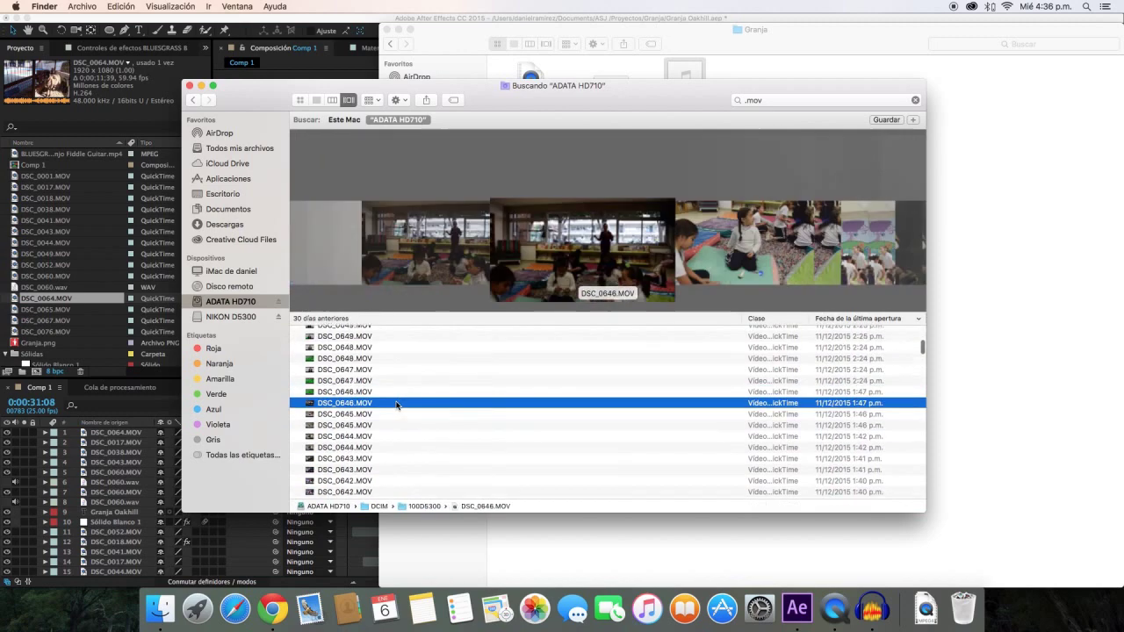
pyautogui.press('Down')
pyautogui.press('Down')
pyautogui.press('Down')
pyautogui.press('Down')
pyautogui.press('Down')
pyautogui.press('Down')
pyautogui.press('Down')
pyautogui.press('Down')
pyautogui.press('Down')
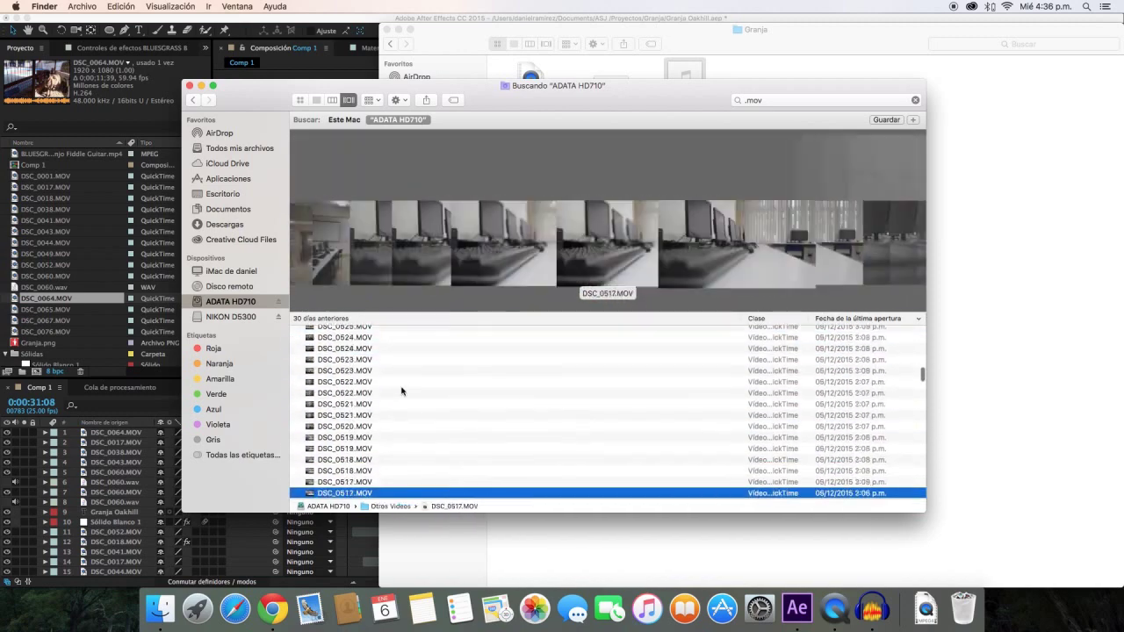
pyautogui.press('Down')
pyautogui.press('Down')
pyautogui.press('Down')
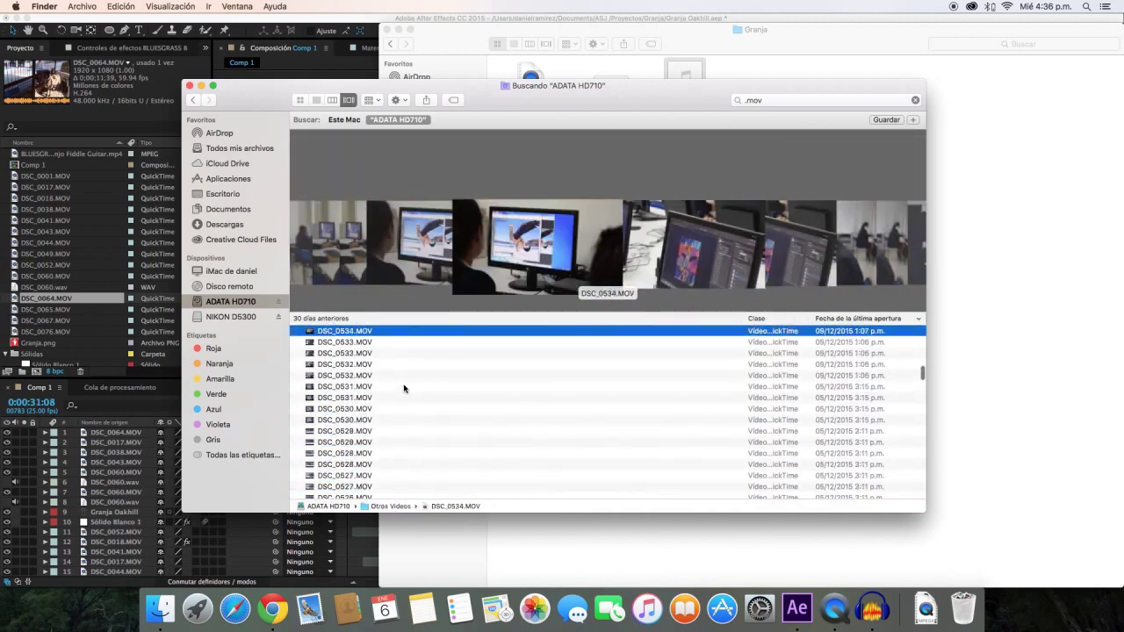
pyautogui.press('Down')
pyautogui.press('Down')
pyautogui.press('Down')
pyautogui.press('Down')
pyautogui.press('Down')
pyautogui.press('Down')
pyautogui.press('Down')
pyautogui.press('Down')
pyautogui.press('Down')
pyautogui.press('Down')
pyautogui.press('Down')
pyautogui.press('Down')
pyautogui.press('Down')
pyautogui.press('Down')
pyautogui.press('Down')
pyautogui.press('Down')
pyautogui.press('Down')
pyautogui.press('Down')
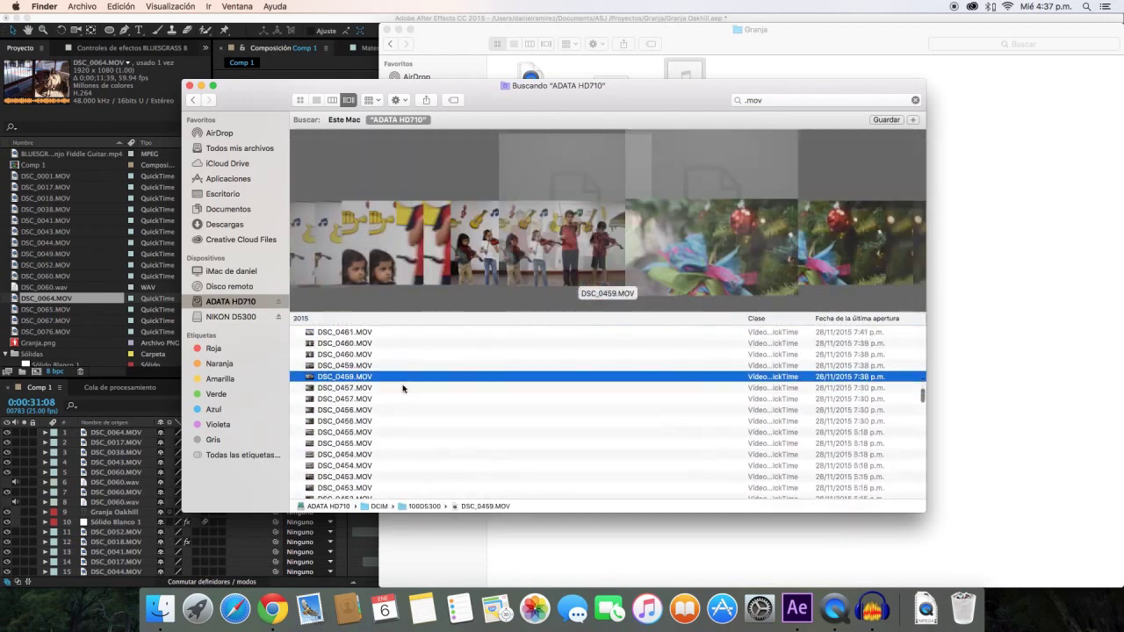
pyautogui.press('Down')
pyautogui.press('Down')
pyautogui.press('Down')
pyautogui.press('Down')
pyautogui.press('Down')
pyautogui.press('Down')
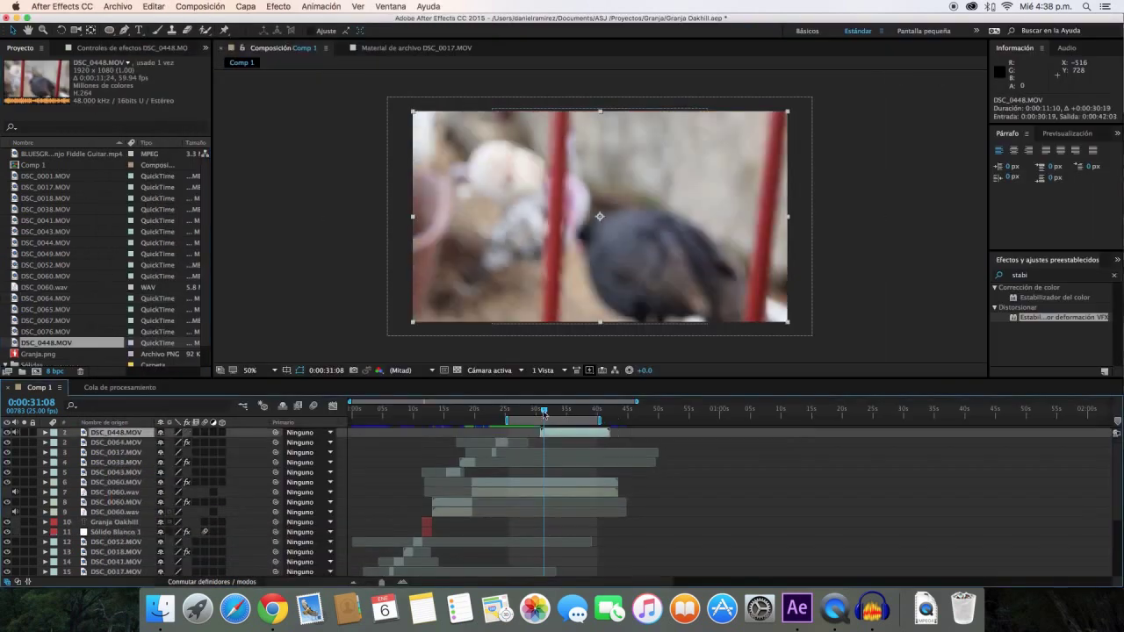
pyautogui.moveTo(544, 415); pyautogui.dragTo(526, 411)
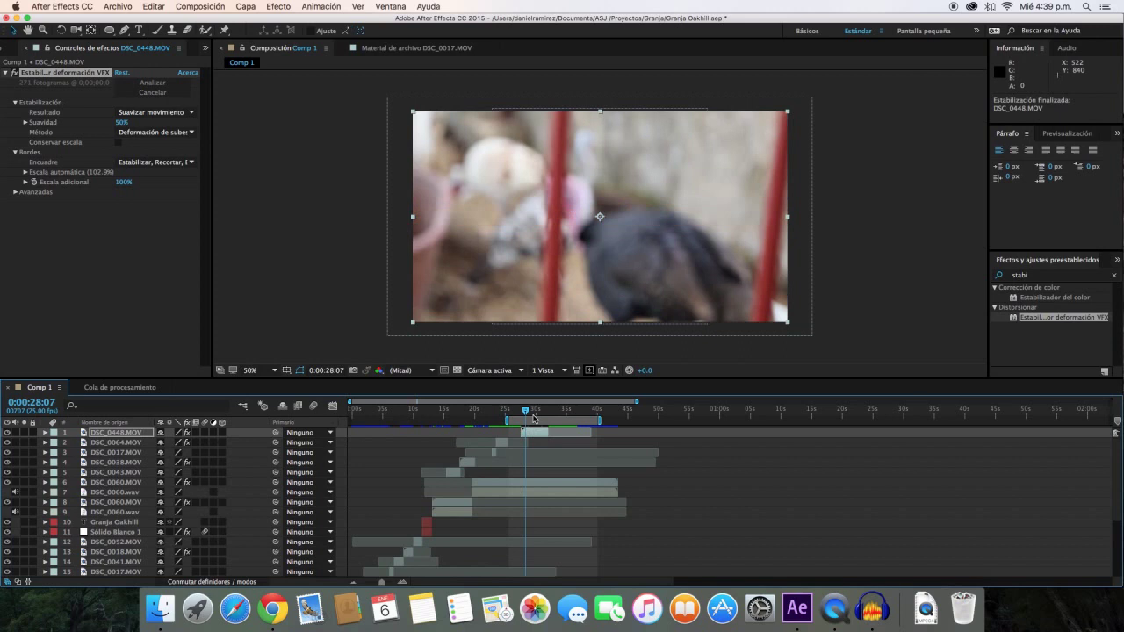
# Preview the stabilized DSC_0448.MOV and nudge its layer slightly later in time
pyautogui.press('space')
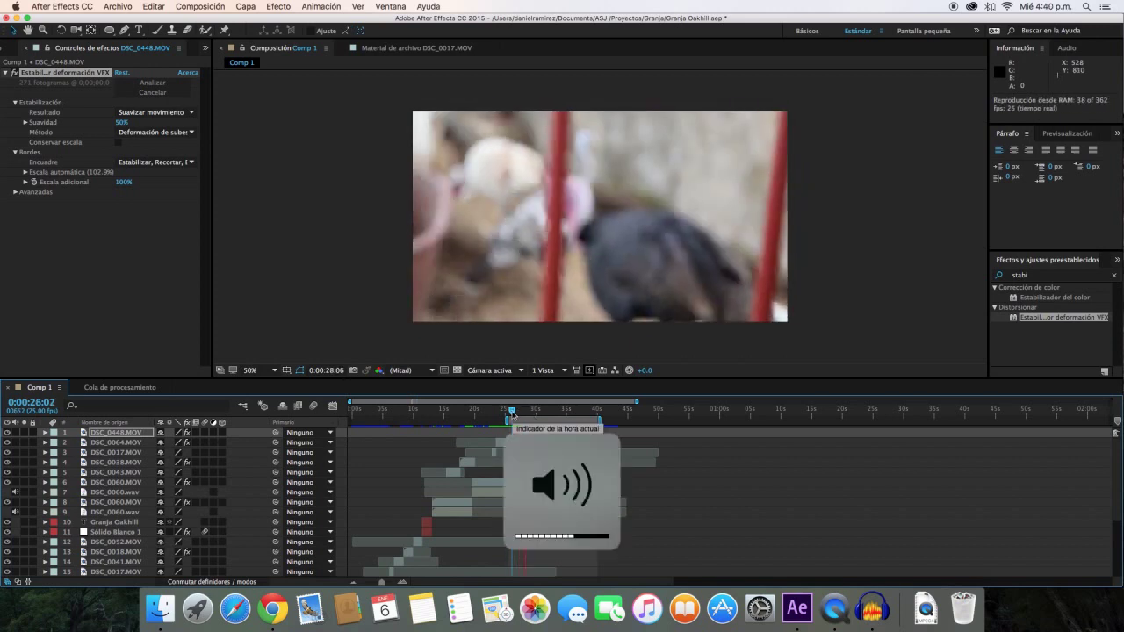
pyautogui.moveTo(539, 431); pyautogui.dragTo(548, 431)
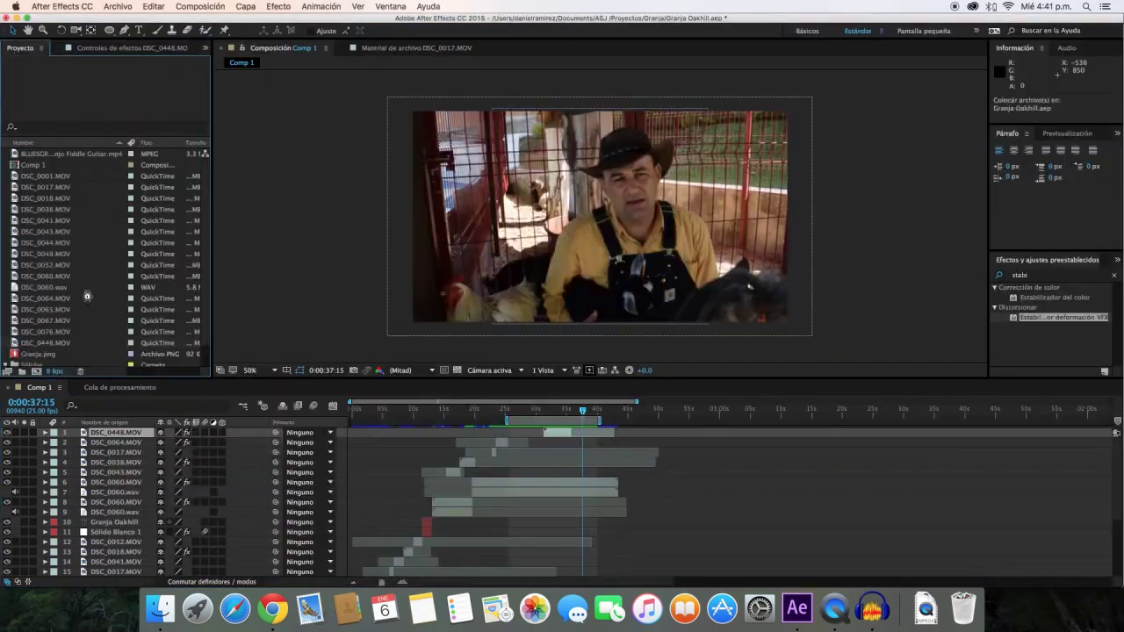
# Apply Warp Stabilizer to DSC_0446.MOV and show its stabilizer settings
pyautogui.press('super+0')
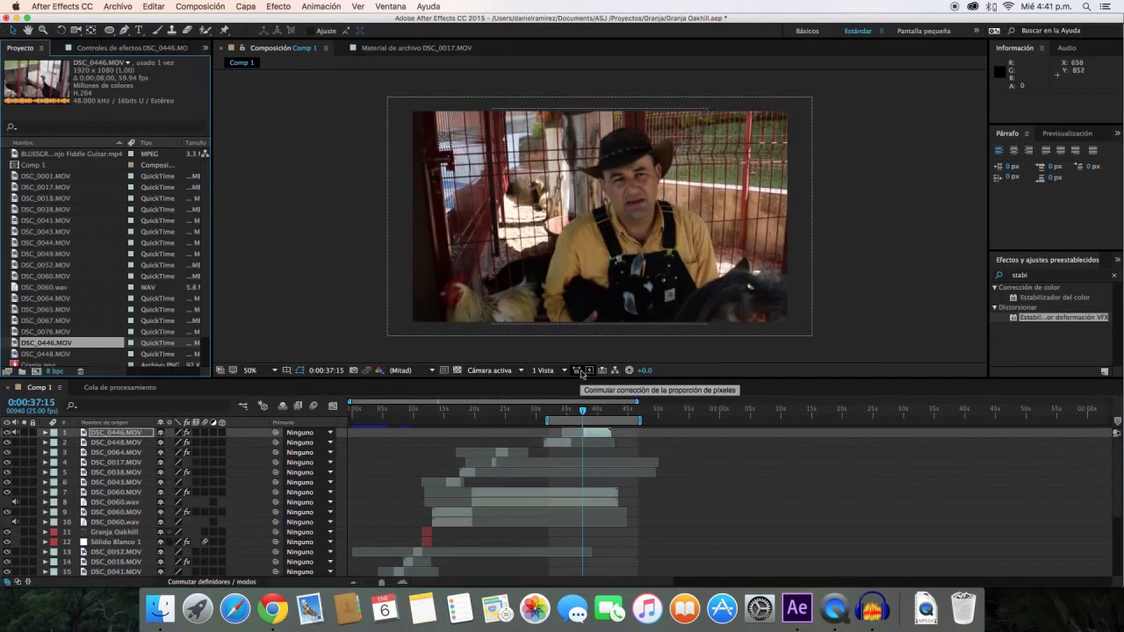
pyautogui.click(598, 416)
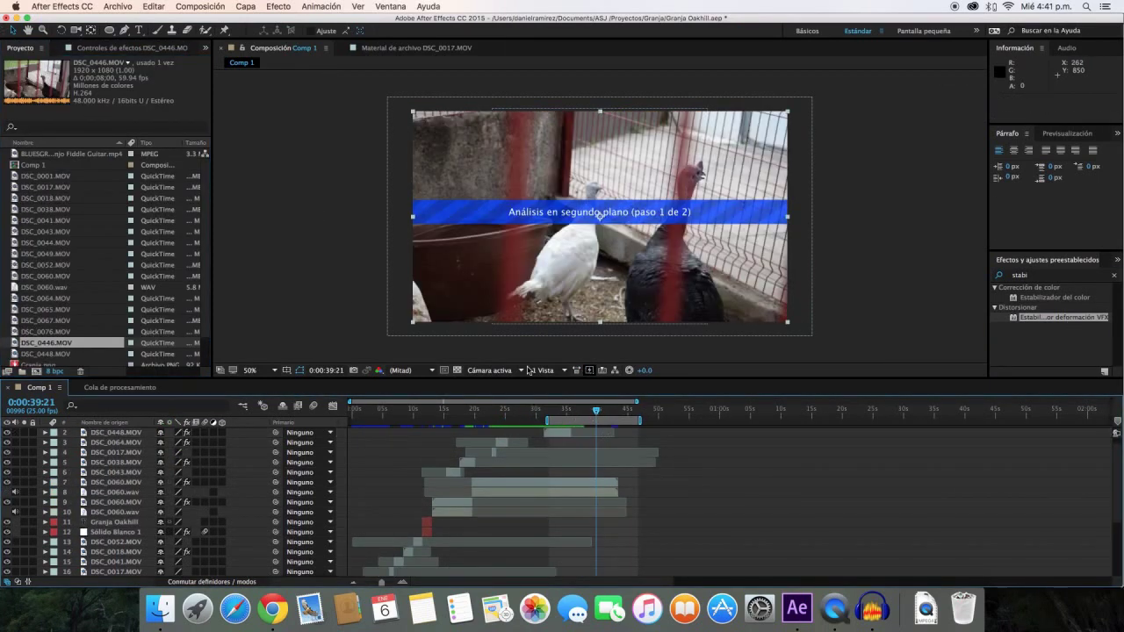
pyautogui.click(88, 49)
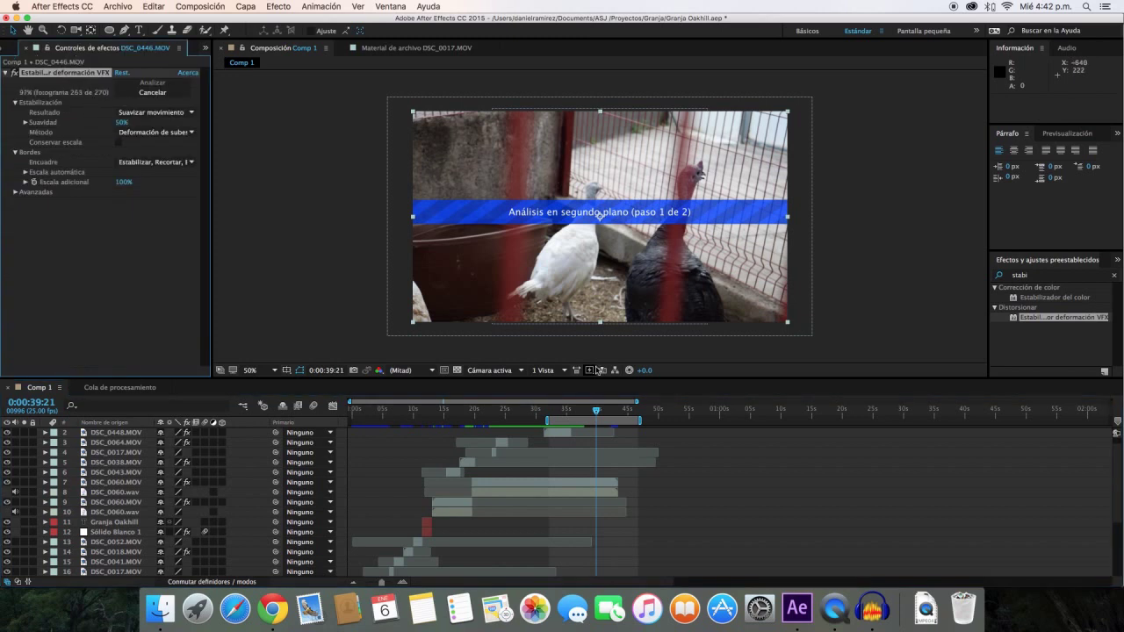
# Preview Comp 1, stop near 42 seconds, then return to Finder's .mov search results
pyautogui.press('space')
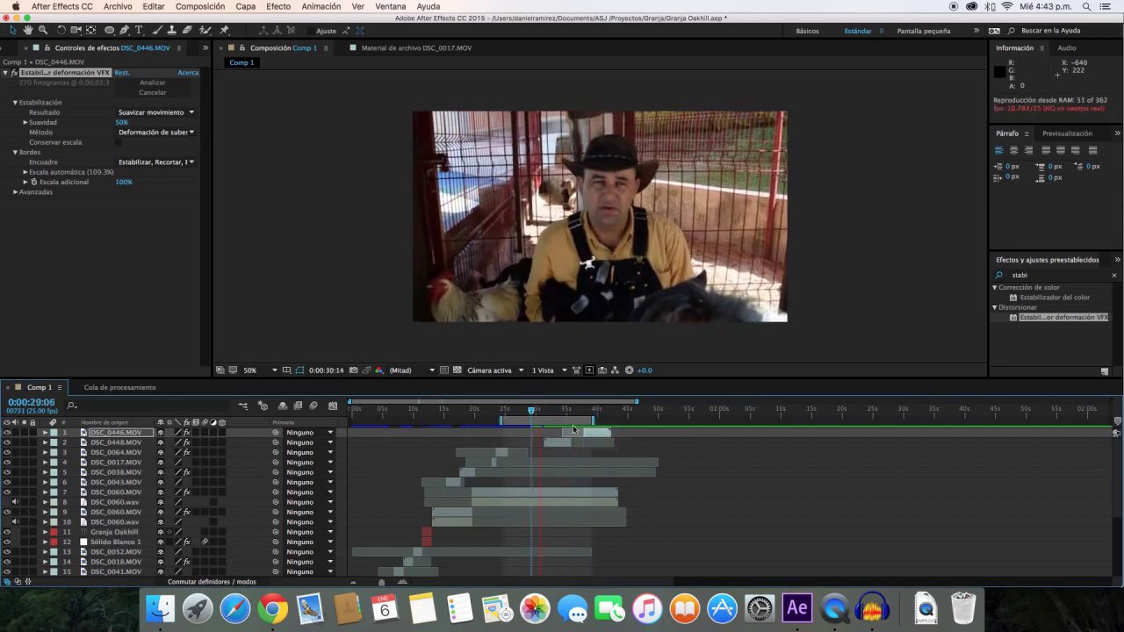
pyautogui.scroll(-1, 582, 411)
pyautogui.press('space')
pyautogui.click(619, 411)
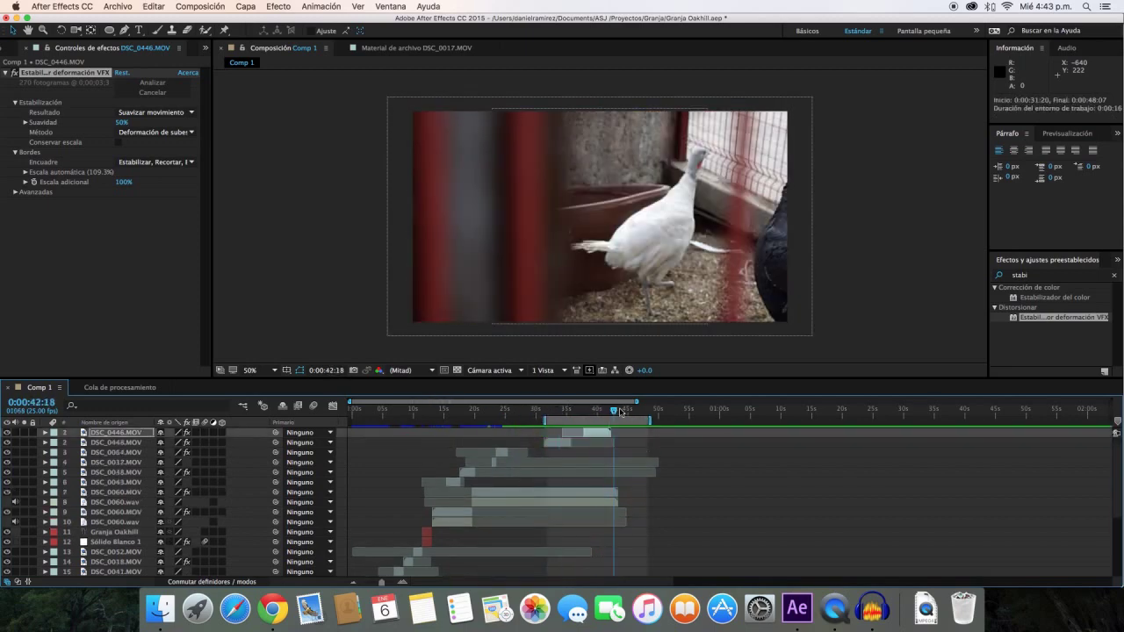
pyautogui.press('super+Tab')
pyautogui.click(472, 360)
# Preview DSC_0061.MOV, DSC_0084.MOV, DSC_0086.MOV and DSC_0087.MOV full size, then return to After Effects
pyautogui.press('Down')
pyautogui.press('Down')
pyautogui.press('Down')
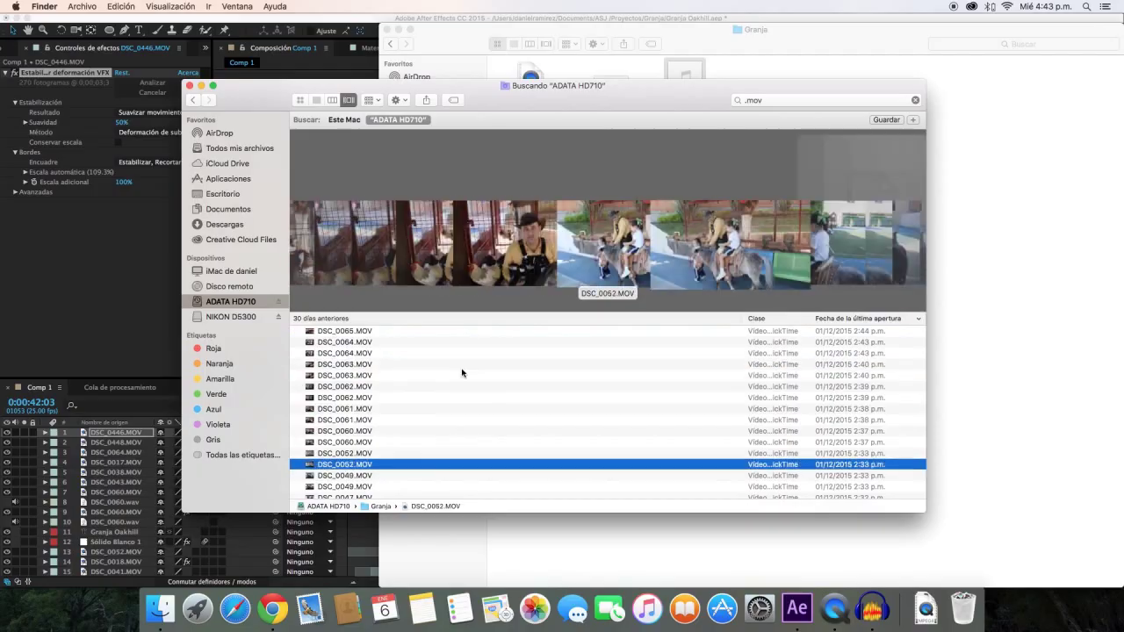
pyautogui.press('space')
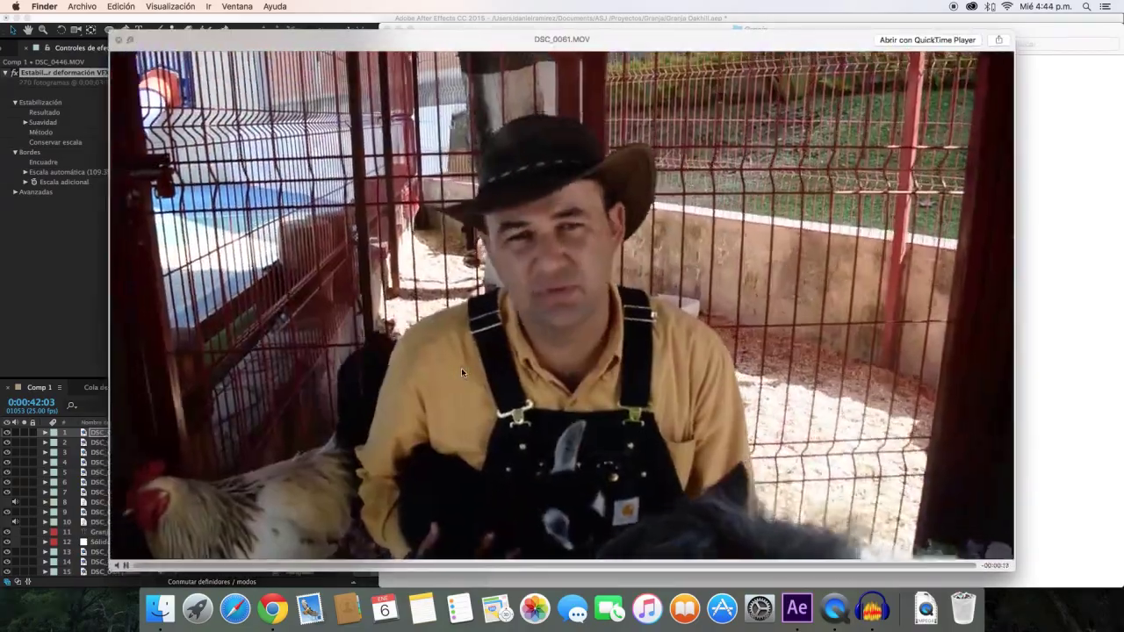
pyautogui.press('Down')
pyautogui.press('Down')
pyautogui.press('space')
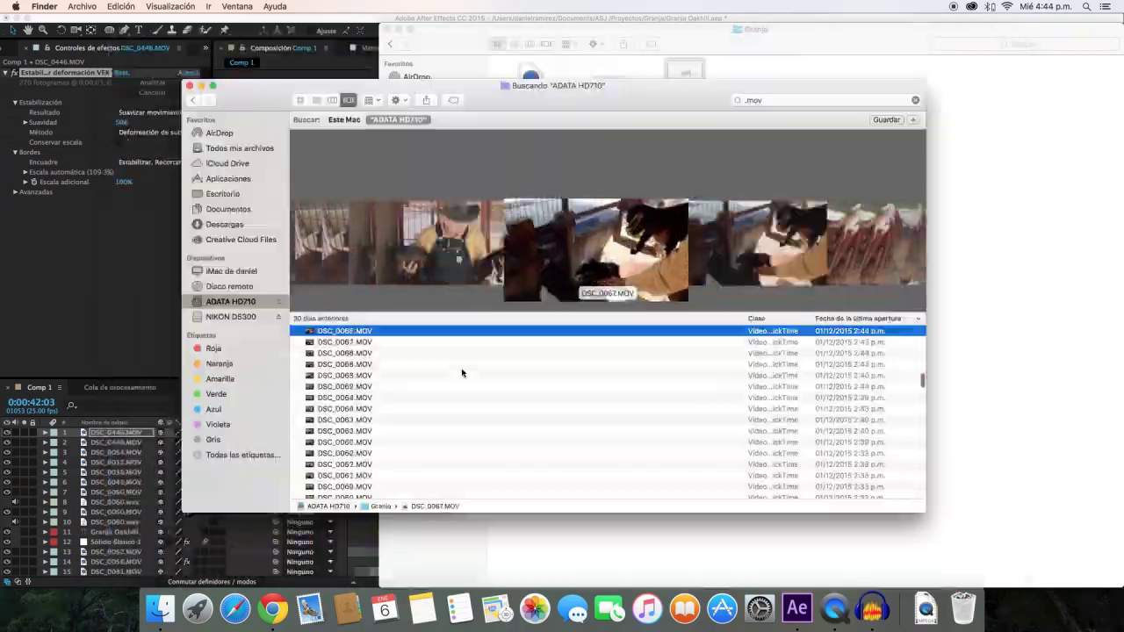
pyautogui.press('space')
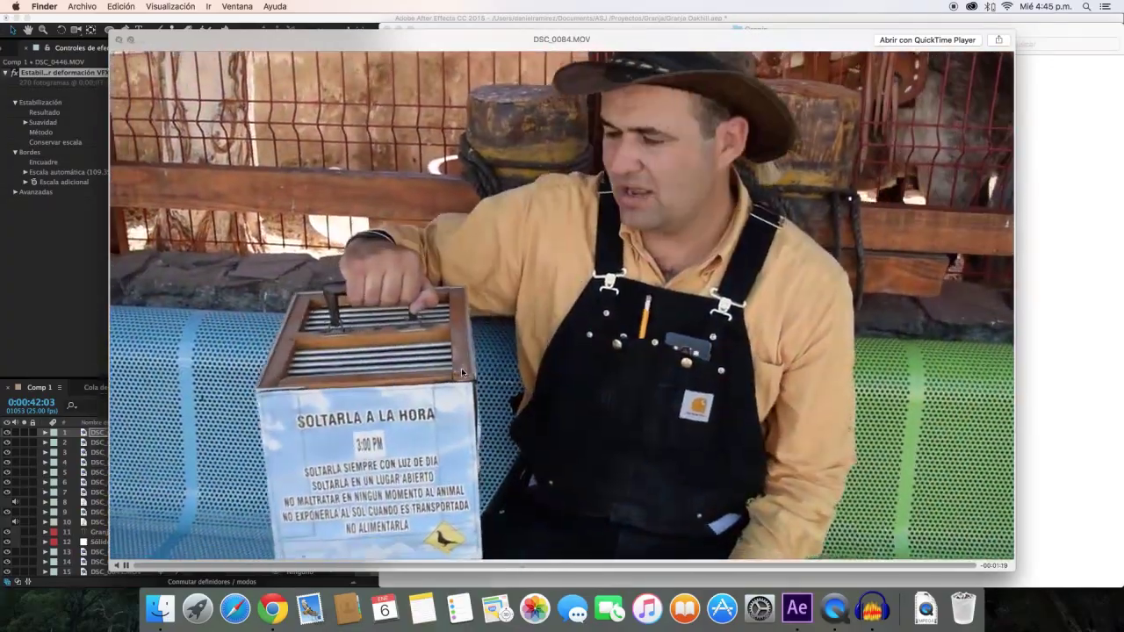
pyautogui.press('space')
pyautogui.press('Down')
pyautogui.press('Down')
pyautogui.press('space')
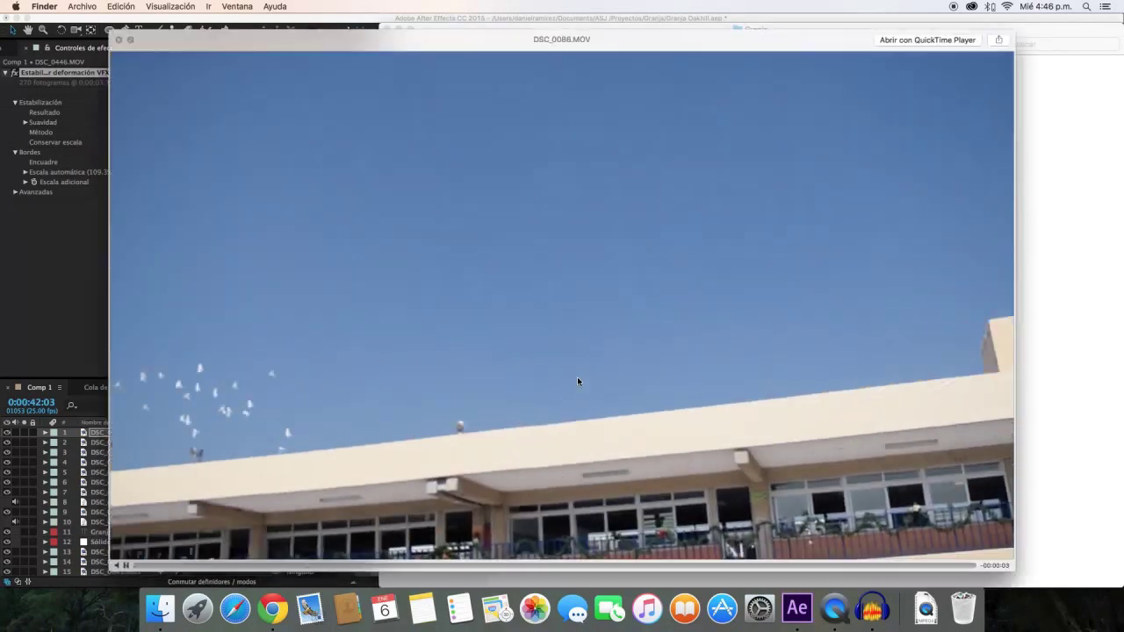
pyautogui.press('Down')
pyautogui.press('space')
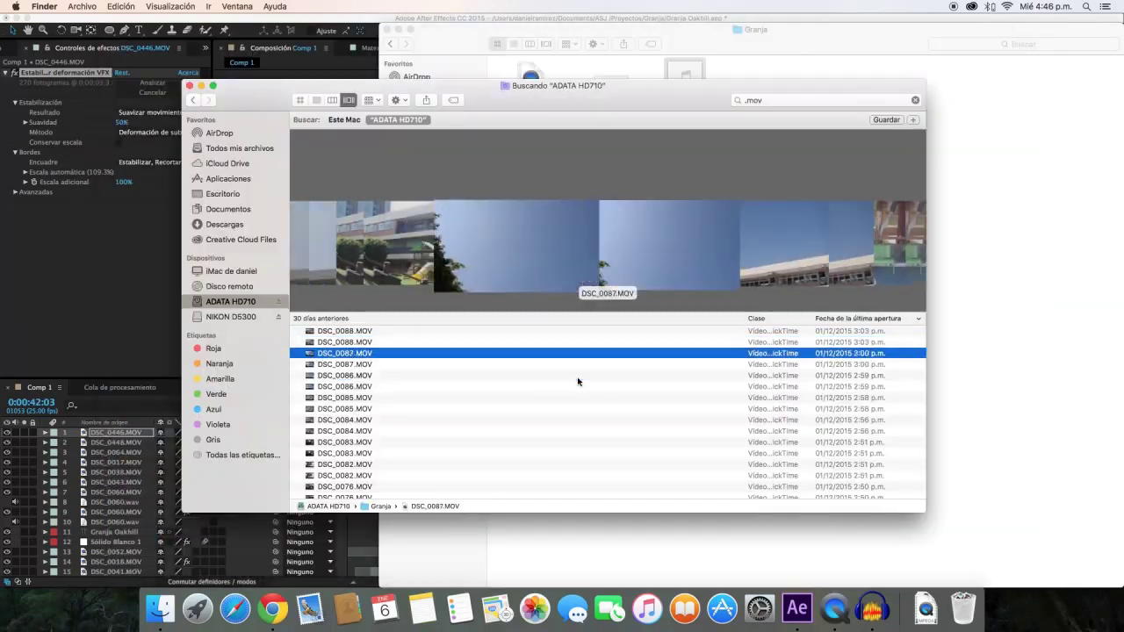
pyautogui.press('super+Tab')
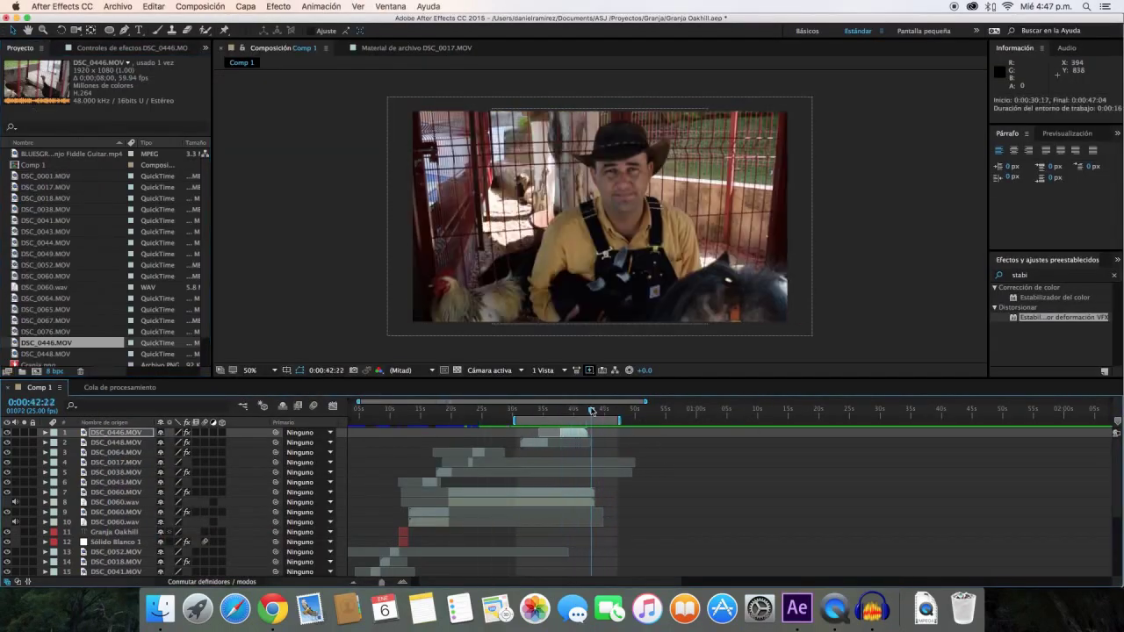
# Zoom the timeline to a seconds scale and scrub through the montage to about 47 seconds
pyautogui.click(591, 411)
pyautogui.press(';')
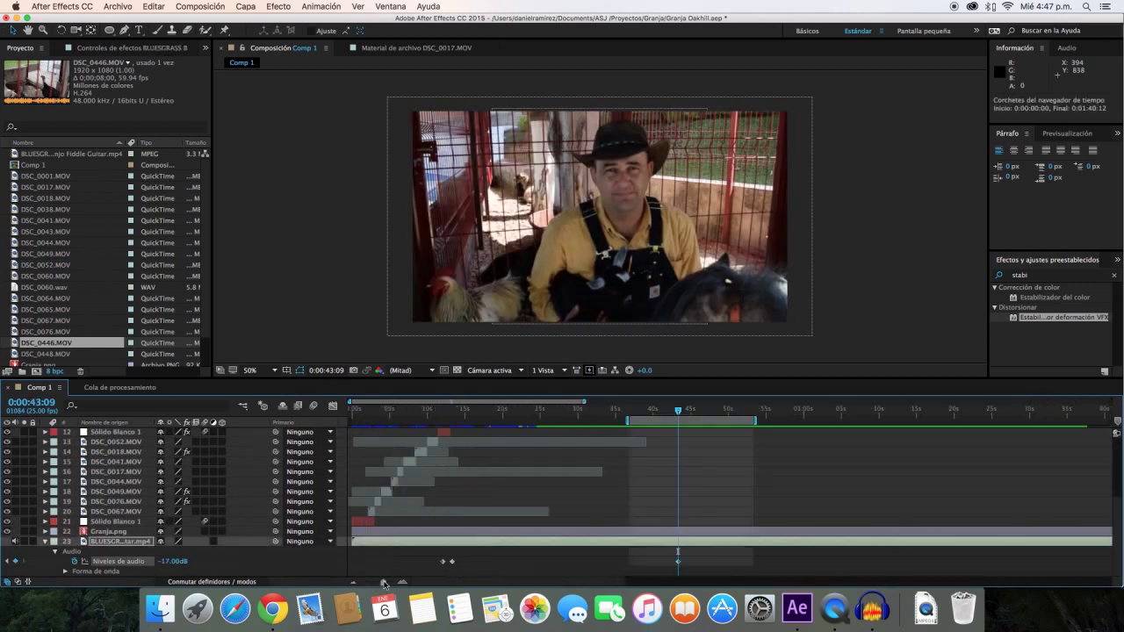
pyautogui.press('-')
pyautogui.click(712, 411)
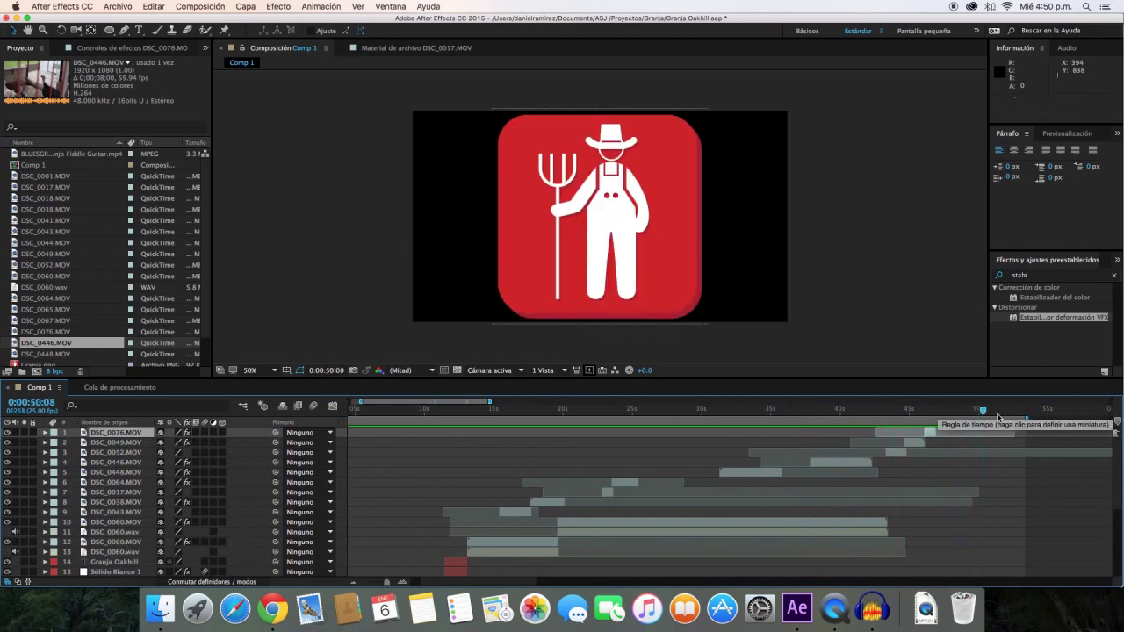
pyautogui.click(387, 415)
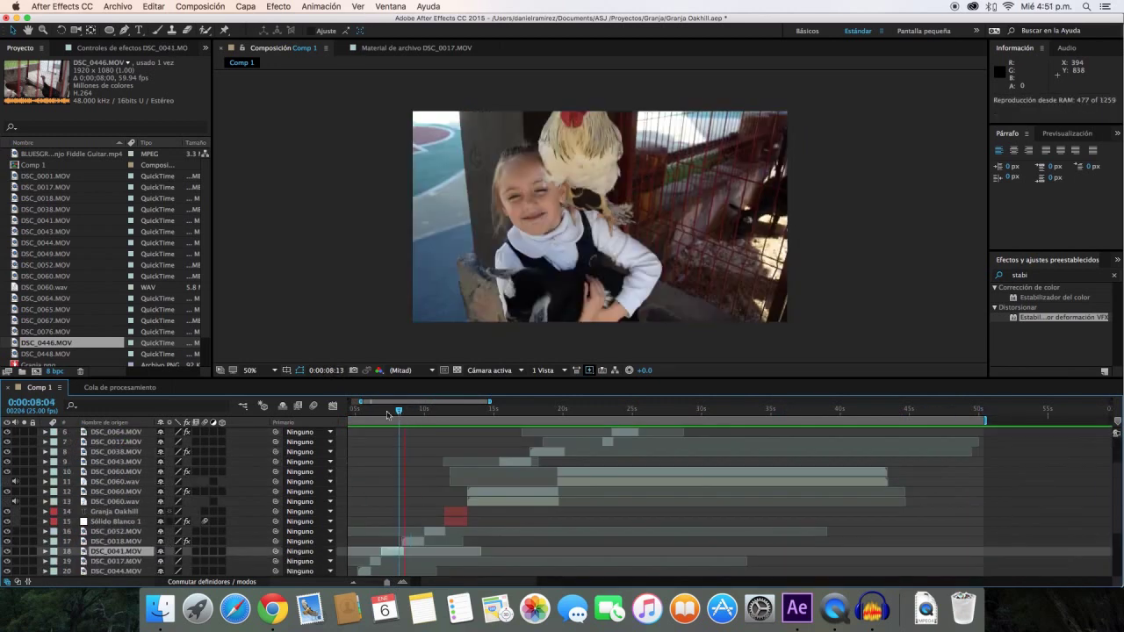
pyautogui.click(387, 415)
pyautogui.click(936, 444)
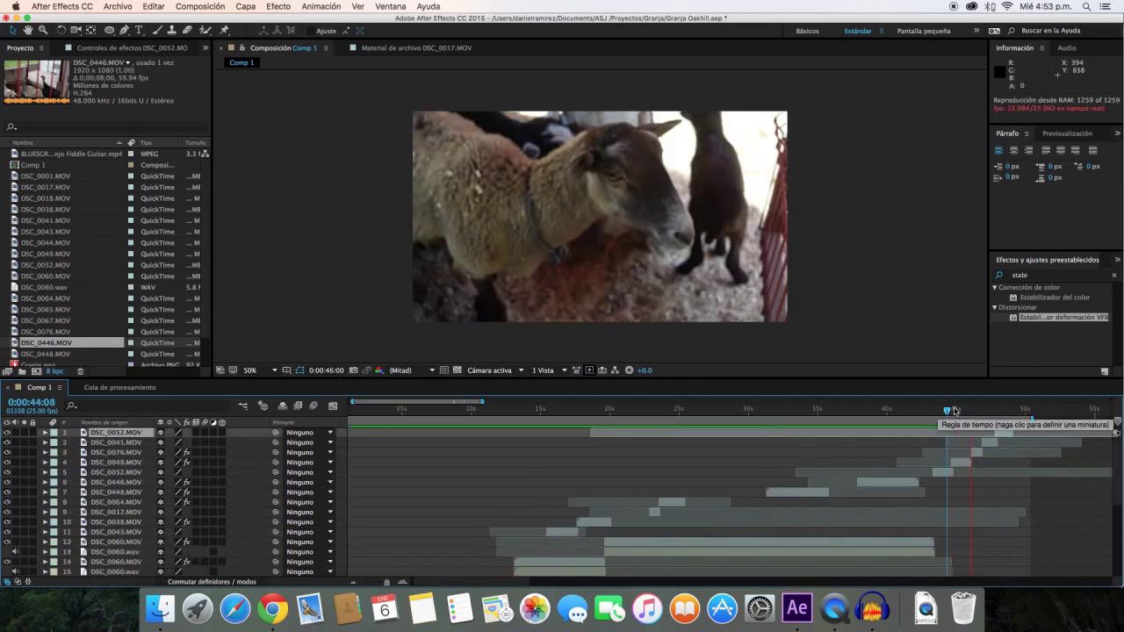
pyautogui.moveTo(979, 410); pyautogui.dragTo(992, 410)
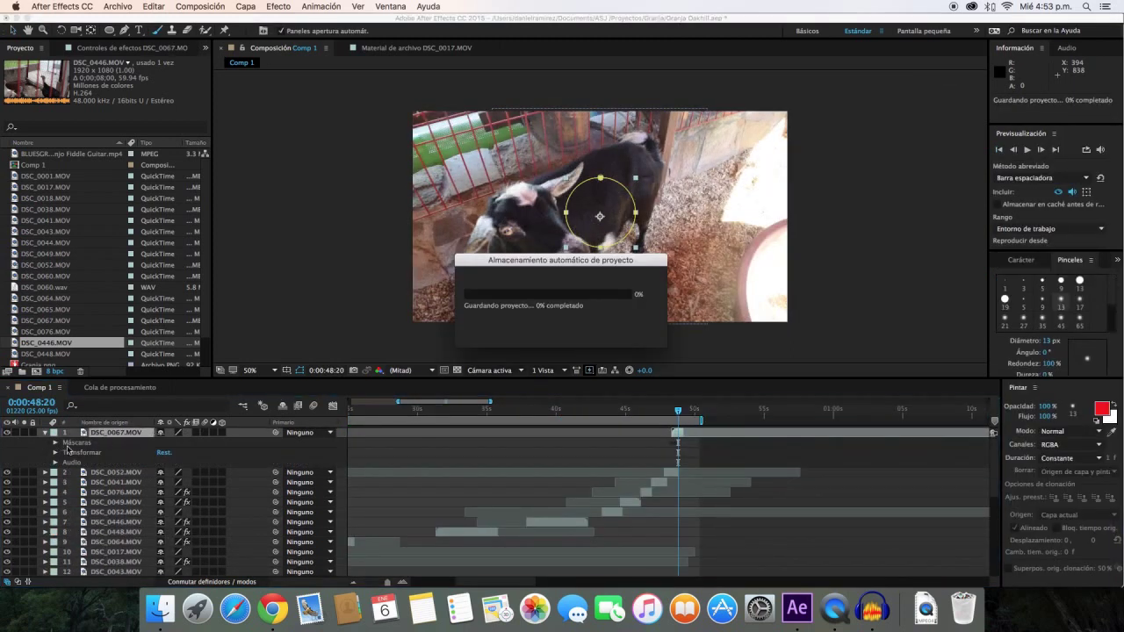
# Extend DSC_0067.MOV's out point, slide it later, and preview the cut near 49 seconds
pyautogui.moveTo(683, 433); pyautogui.dragTo(727, 433)
pyautogui.moveTo(577, 435); pyautogui.dragTo(675, 433)
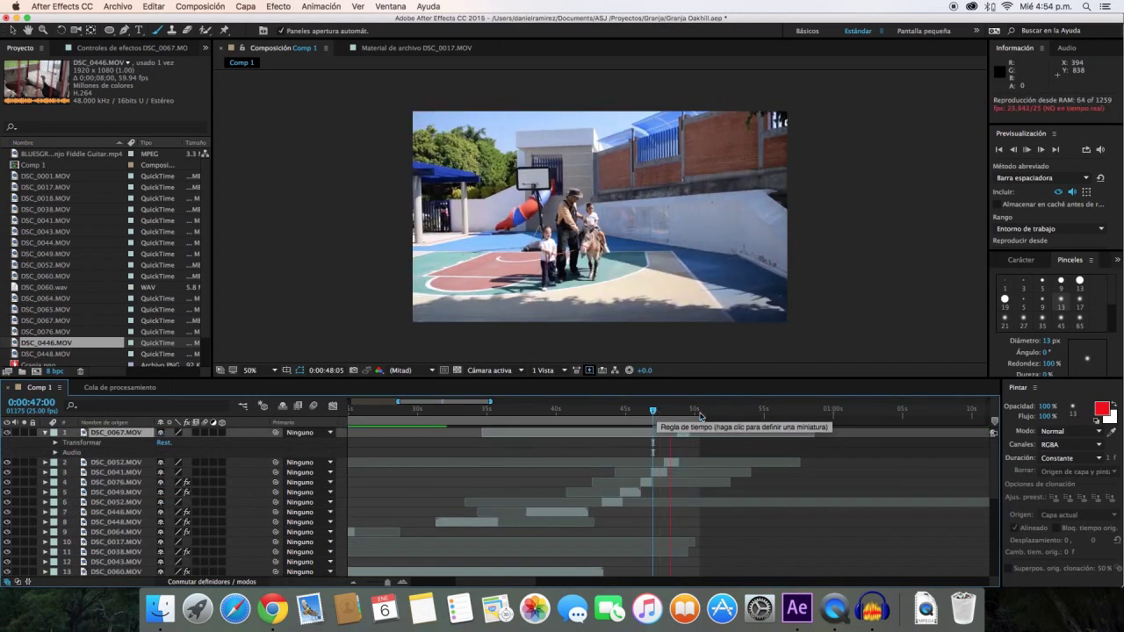
pyautogui.click(119, 553)
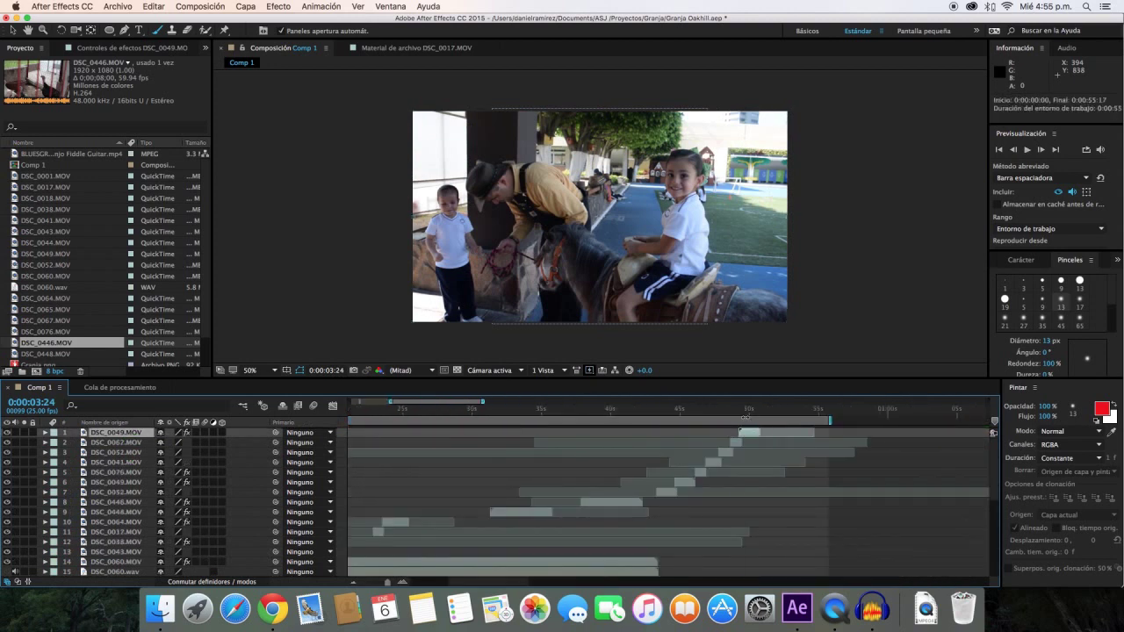
pyautogui.click(746, 410)
pyautogui.click(753, 432)
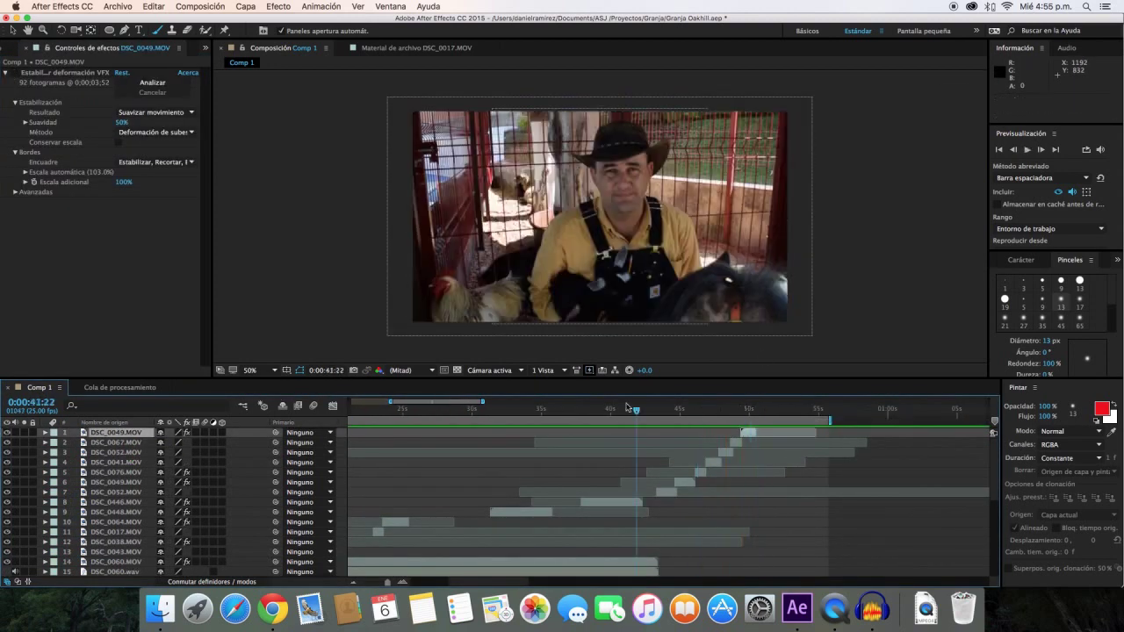
pyautogui.press('space')
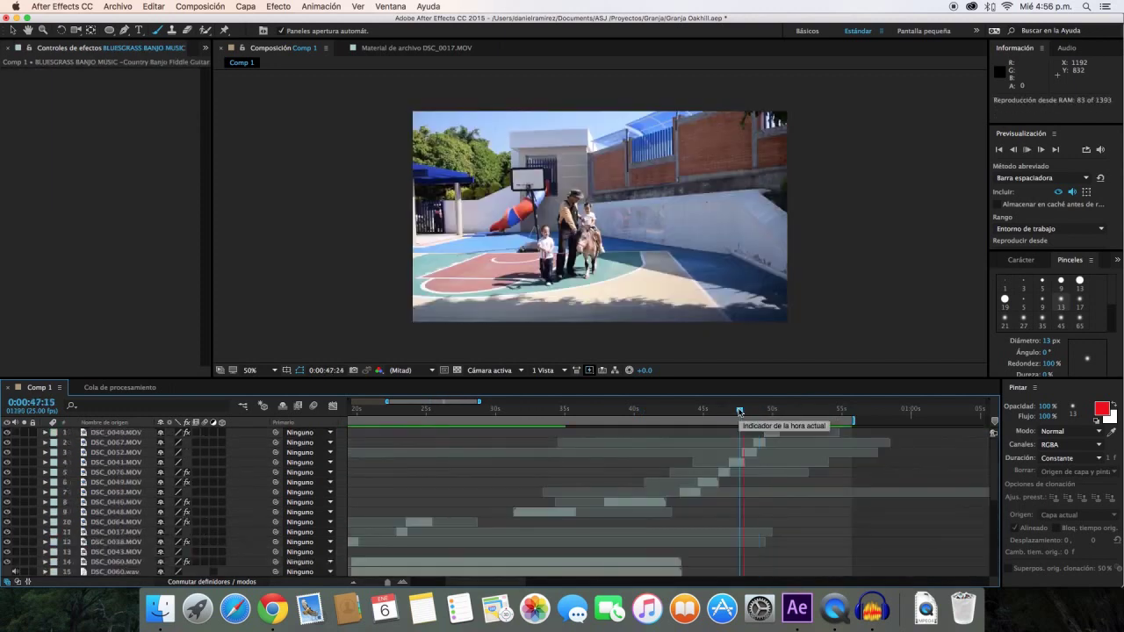
# Select the Granja Oakhill logo and white solid layers and scrub the logo ending from 46 to 52 seconds
pyautogui.keyDown('shift'); pyautogui.click(123, 532); pyautogui.keyUp('shift')
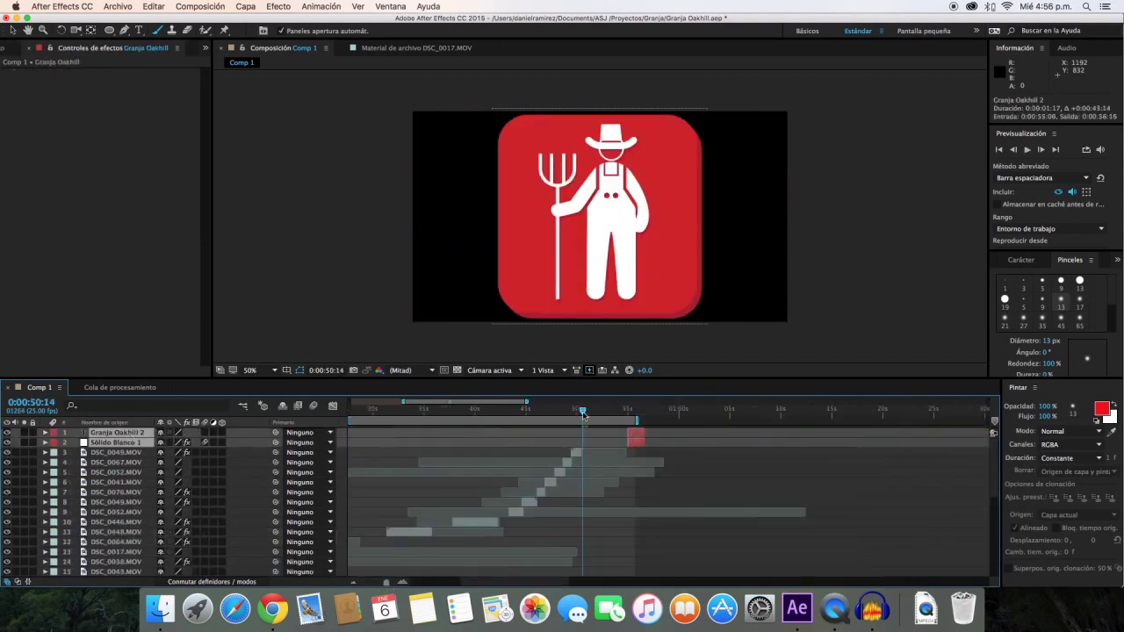
pyautogui.click(538, 409)
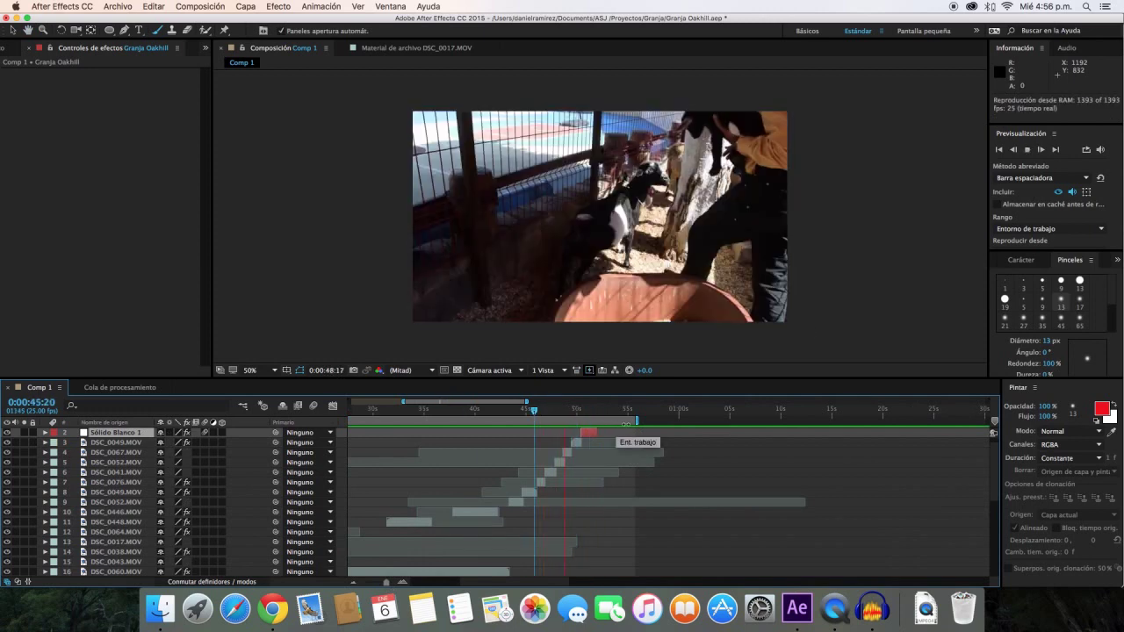
pyautogui.click(591, 410)
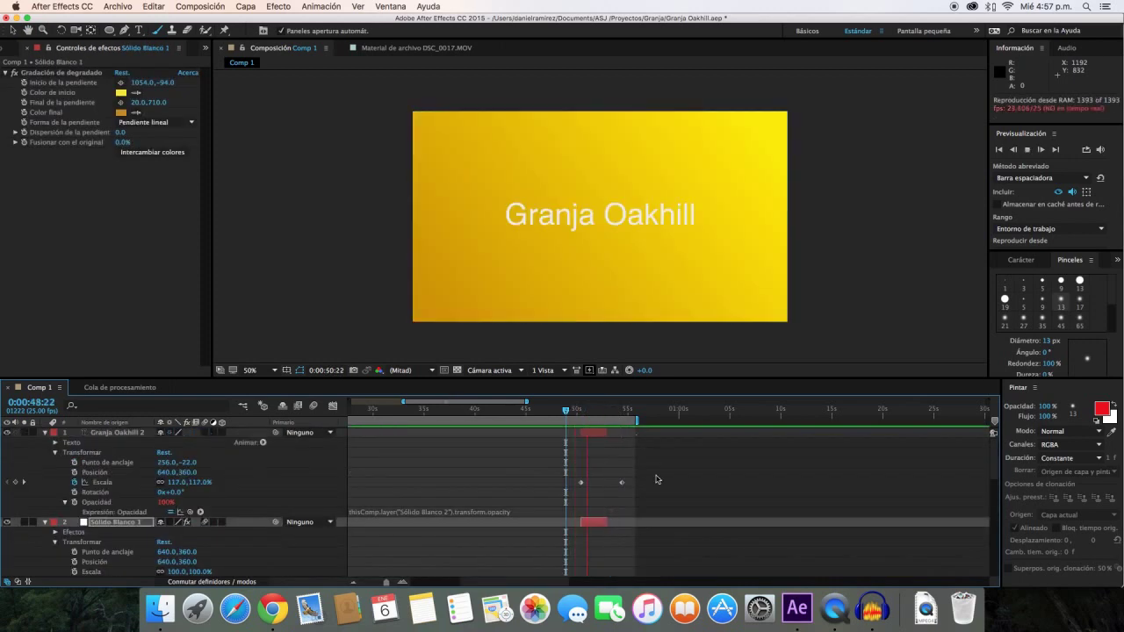
pyautogui.moveTo(572, 409); pyautogui.dragTo(599, 409)
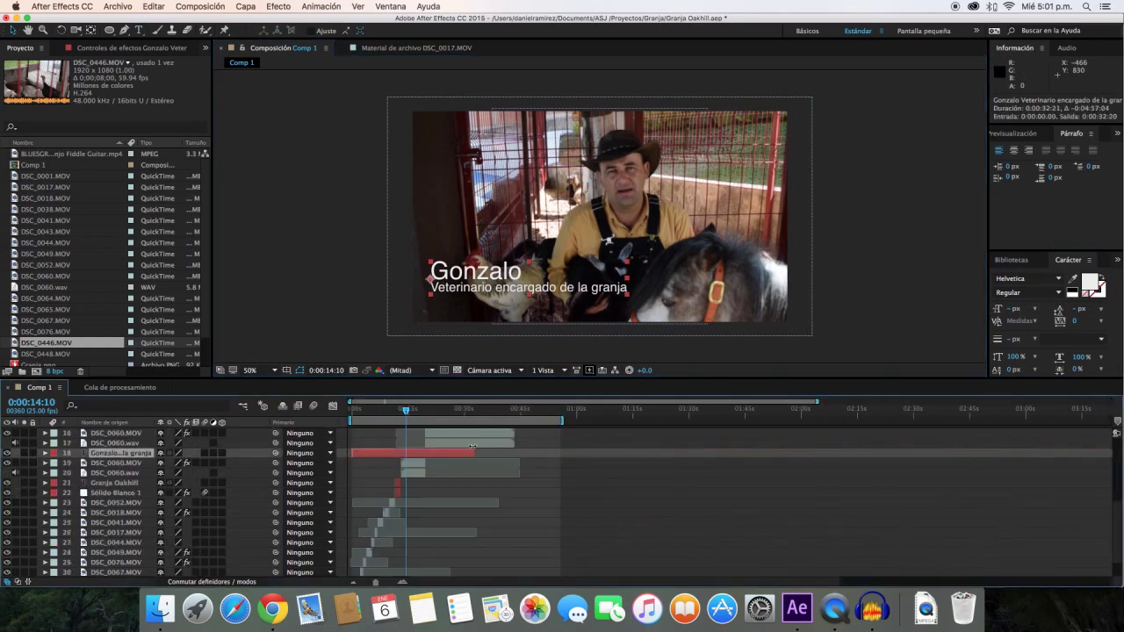
# Nudge the Gonzalo title up and paste a Gaussian-blurred duplicate of DSC_0060.MOV
pyautogui.scroll(3, 175, 501)
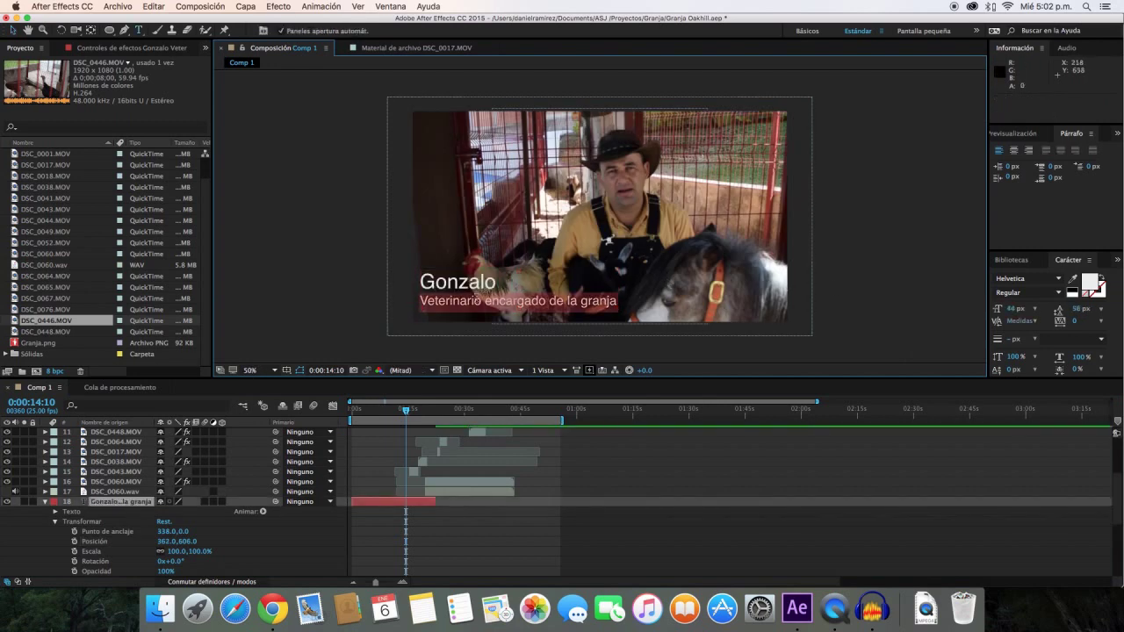
pyautogui.moveTo(532, 276); pyautogui.dragTo(533, 273)
pyautogui.scroll(-3, 118, 497)
pyautogui.click(117, 501)
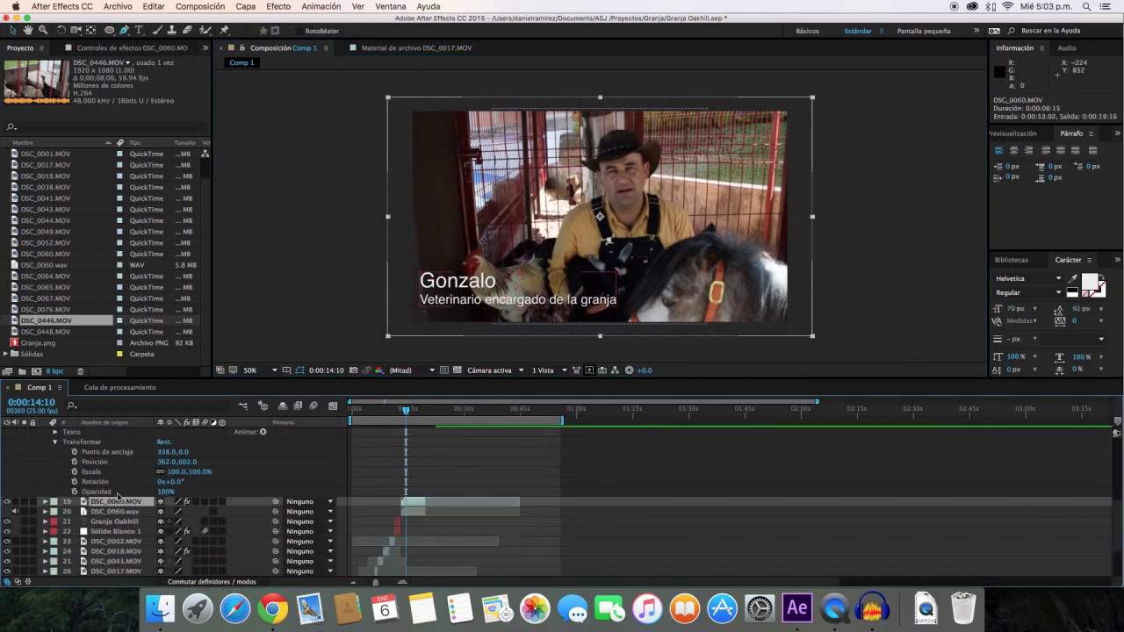
pyautogui.press('super+v')
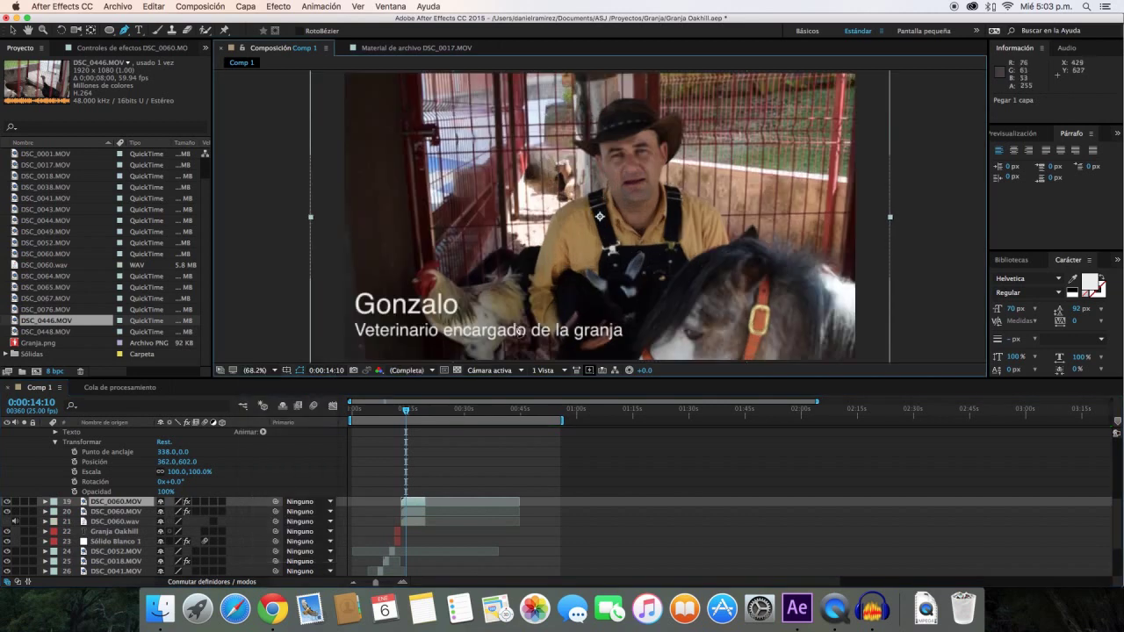
pyautogui.click(279, 6)
pyautogui.click(492, 312)
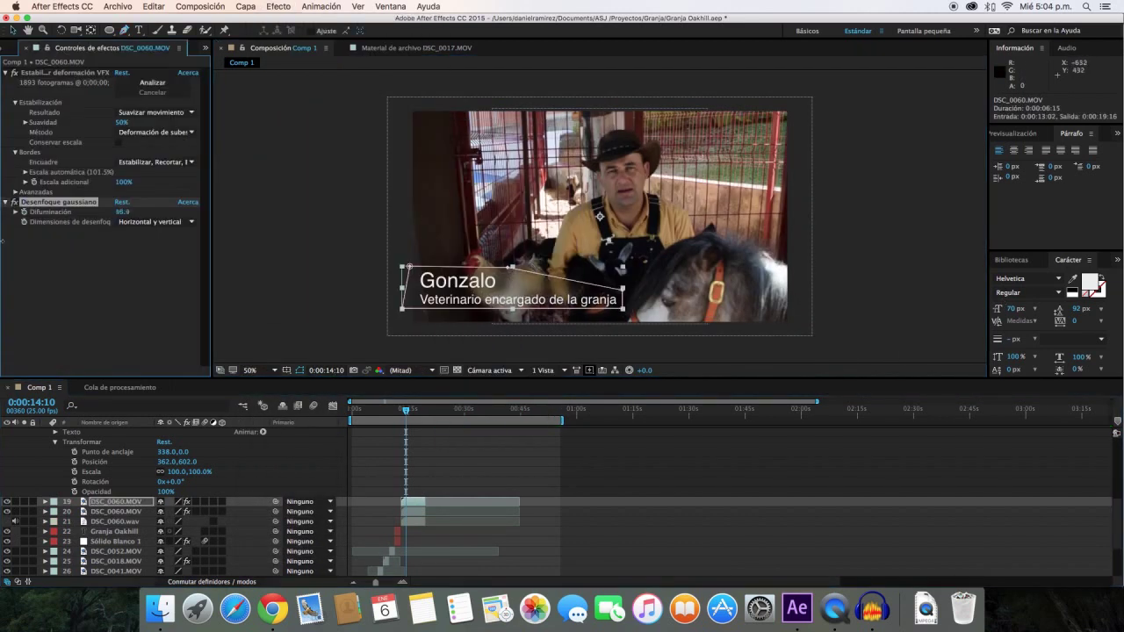
# Zoom the timeline around the title layer and scrub back to the Granja Oakhill title card
pyautogui.click(430, 274)
pyautogui.scroll(5, 519, 494)
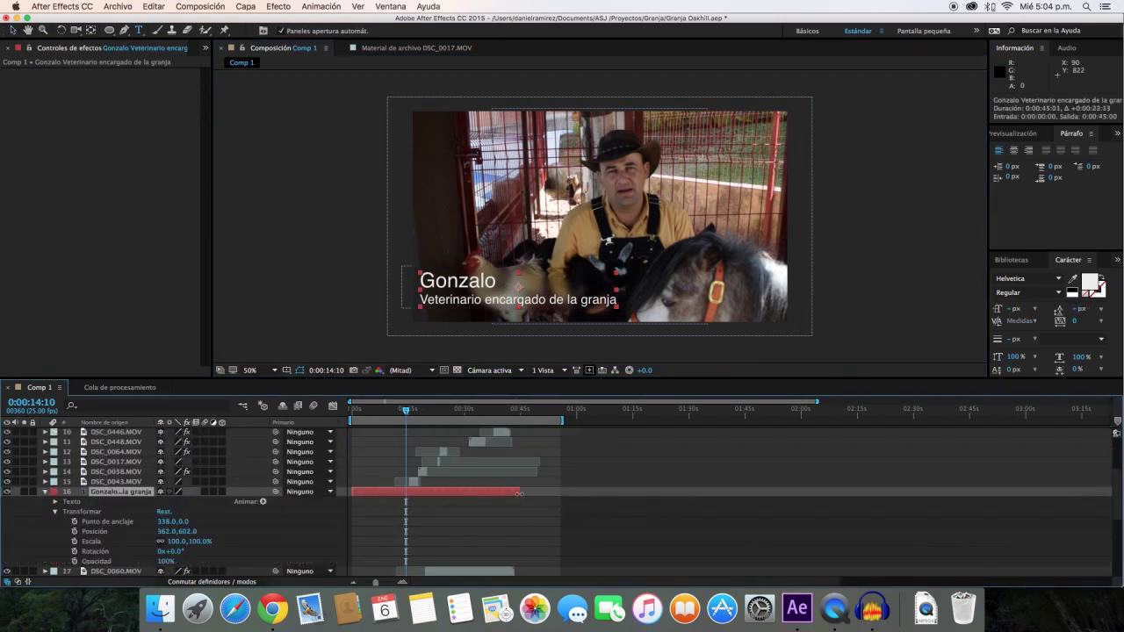
pyautogui.moveTo(817, 401); pyautogui.dragTo(672, 401)
pyautogui.moveTo(406, 409)
pyautogui.mouseDown()
pyautogui.moveTo(584, 412)
pyautogui.moveTo(497, 415)
pyautogui.mouseUp()
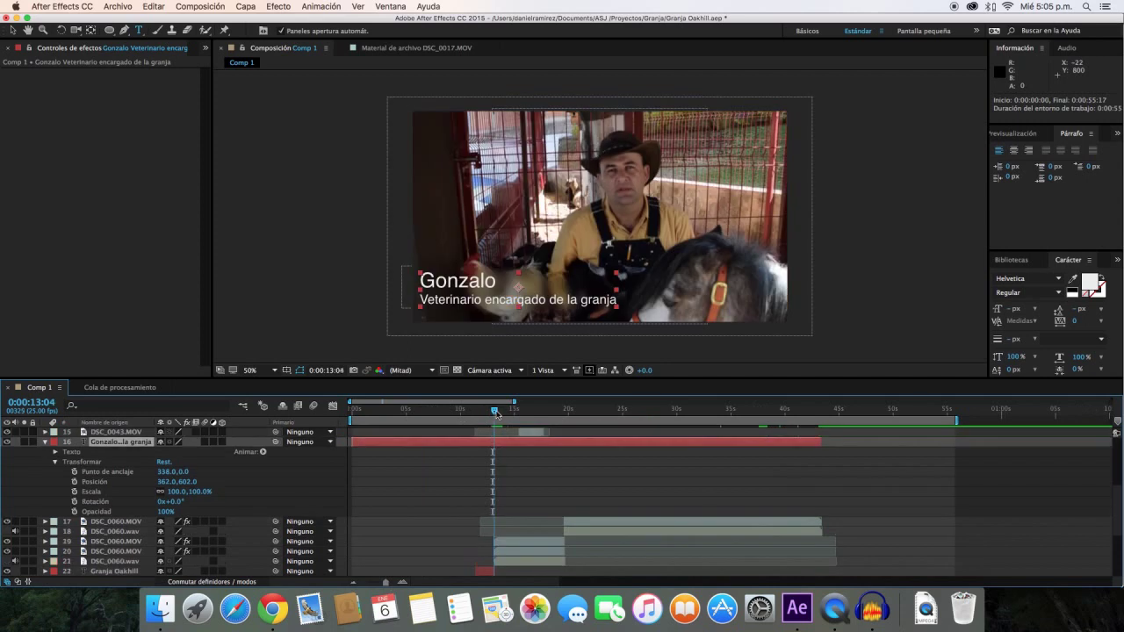
pyautogui.moveTo(497, 414)
pyautogui.mouseDown()
pyautogui.moveTo(370, 409)
pyautogui.moveTo(519, 410)
pyautogui.mouseUp()
# Paste the blurred, masked clip copy above the stabilized DSC_0060.MOV clip and select the title layer
pyautogui.click(116, 531)
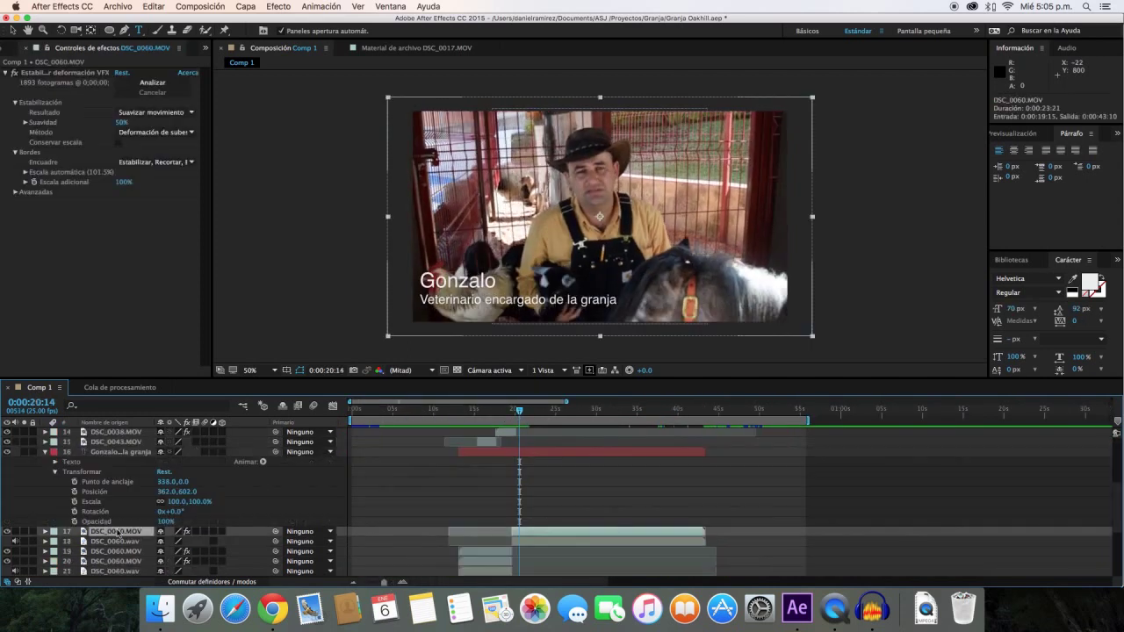
pyautogui.hotkey('ctrl', 'v')
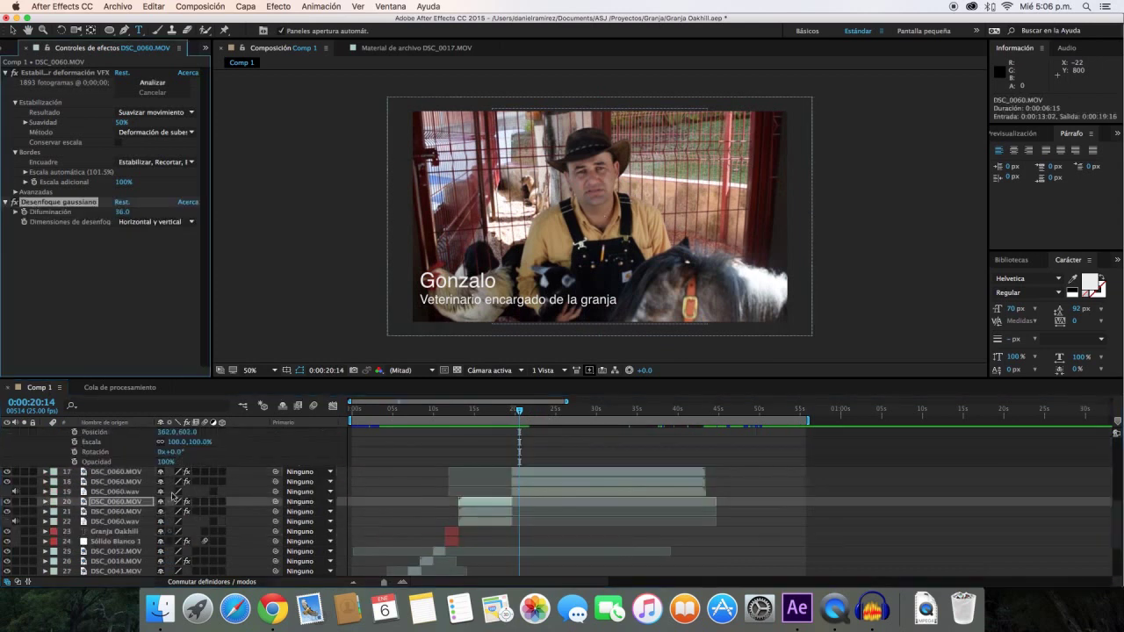
pyautogui.click(48, 451)
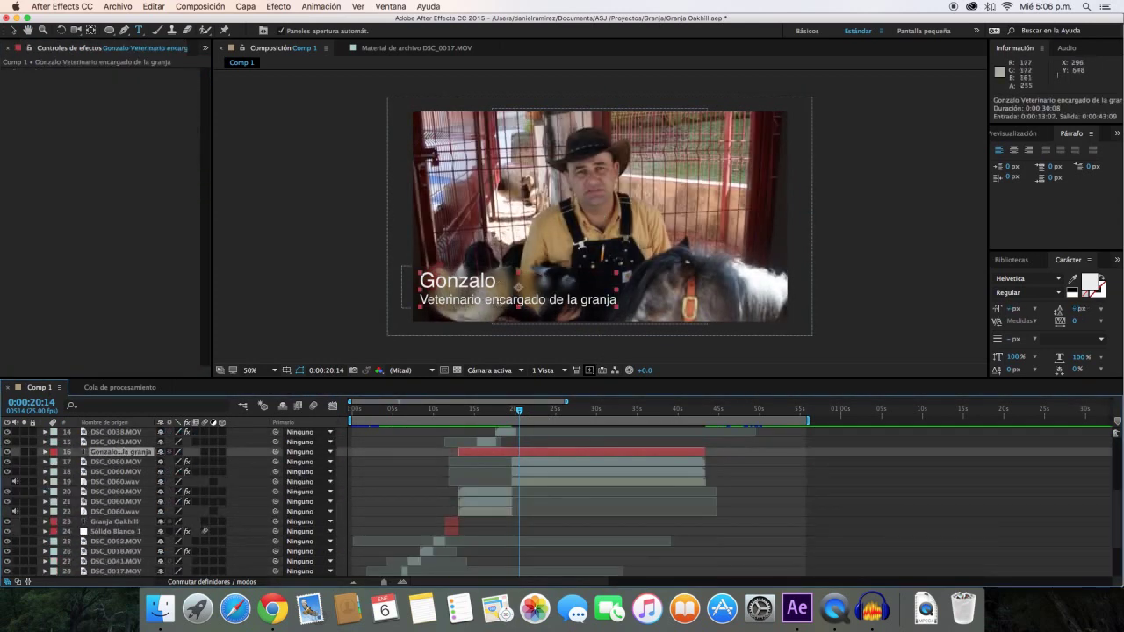
pyautogui.scroll(2, 432, 307)
pyautogui.scroll(2, 433, 307)
# Apply Sombra paralela (Drop Shadow) to the Gonzalo lower-third title and preview it
pyautogui.click(1018, 260)
pyautogui.click(1117, 260)
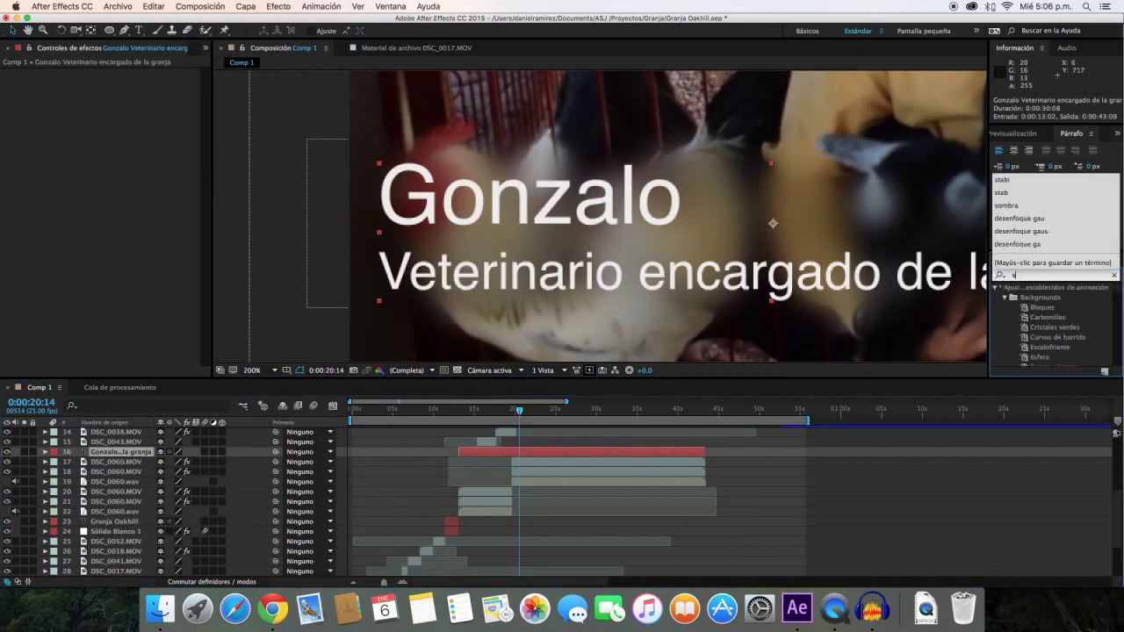
pyautogui.click(1036, 263)
pyautogui.moveTo(1045, 351); pyautogui.dragTo(347, 255)
pyautogui.press(',')
pyautogui.press(',')
pyautogui.press('space')
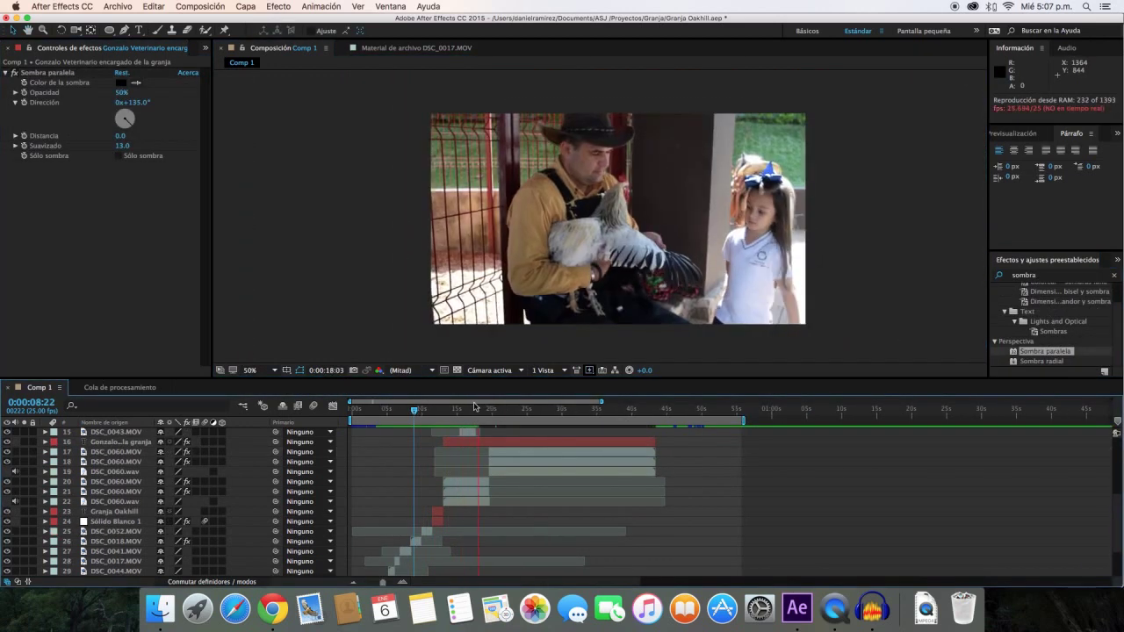
pyautogui.press('space')
# Add an S-shaped Curves adjustment to goat clip DSC_0067 and paste it onto the sheep clip
pyautogui.click(279, 6)
pyautogui.click(439, 202)
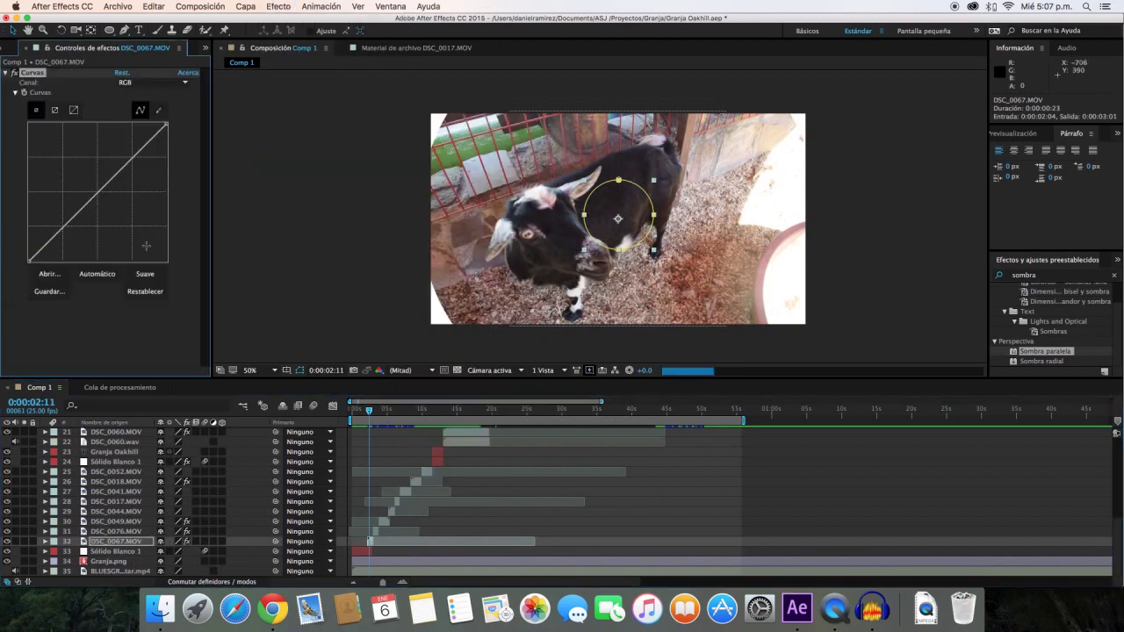
pyautogui.moveTo(61, 224); pyautogui.dragTo(66, 231)
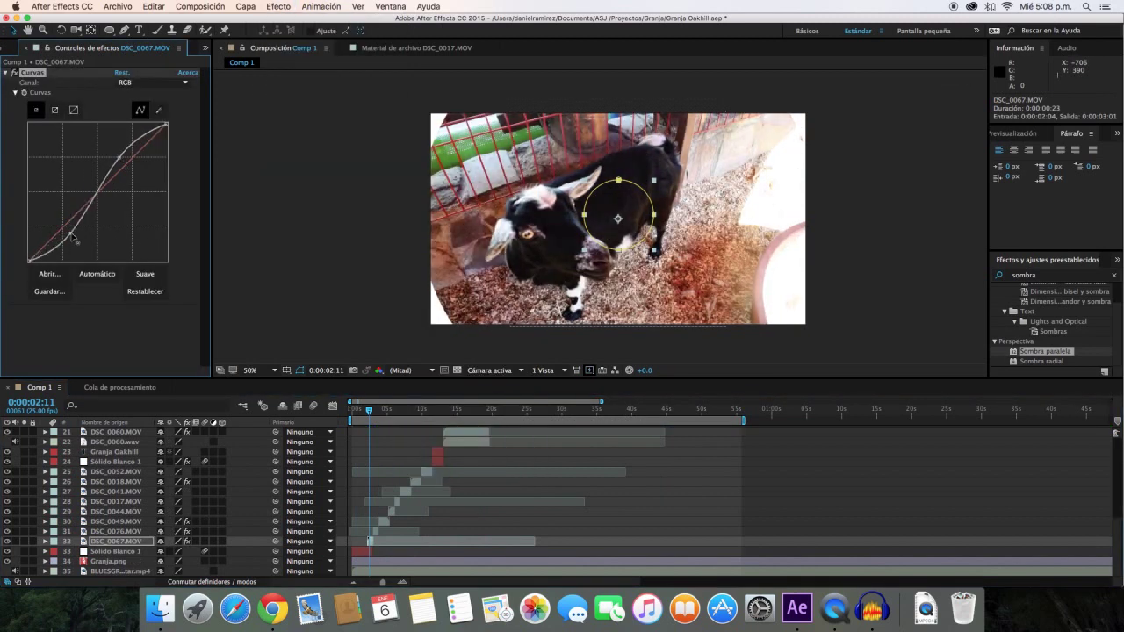
pyautogui.hotkey('ctrl', 'c')
pyautogui.hotkey('ctrl', 'Up')
pyautogui.press('i')
pyautogui.hotkey('ctrl', 'v')
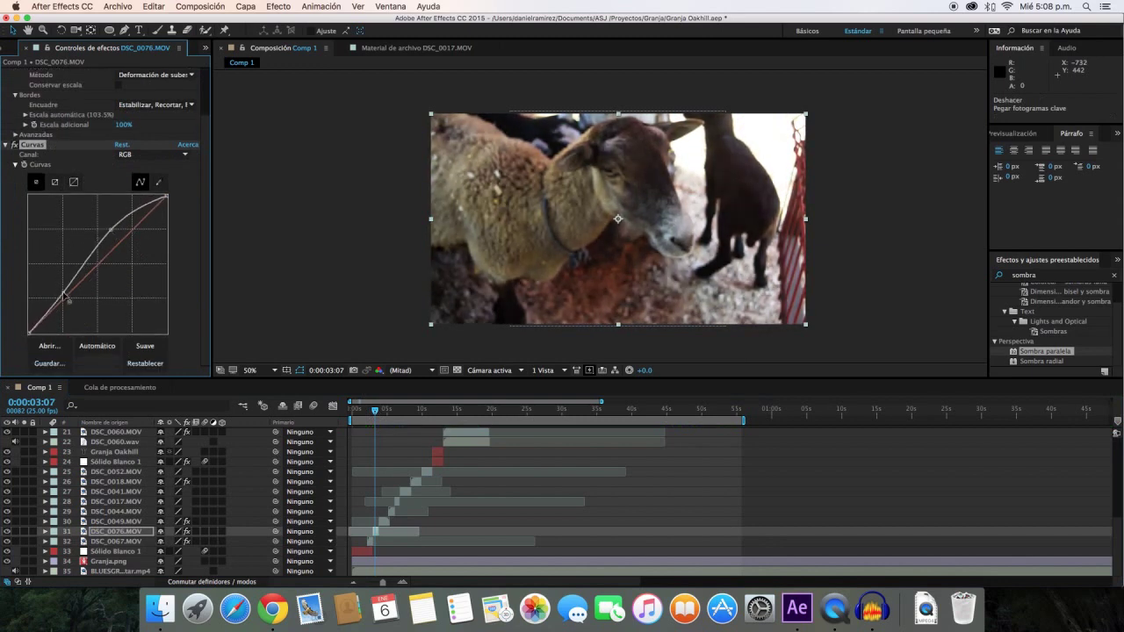
# Carry Curves to DSC_0049 and DSC_0017, and steepen pony clip DSC_0052's curve to brighten it
pyautogui.click(381, 410)
pyautogui.hotkey('ctrl', 'Up')
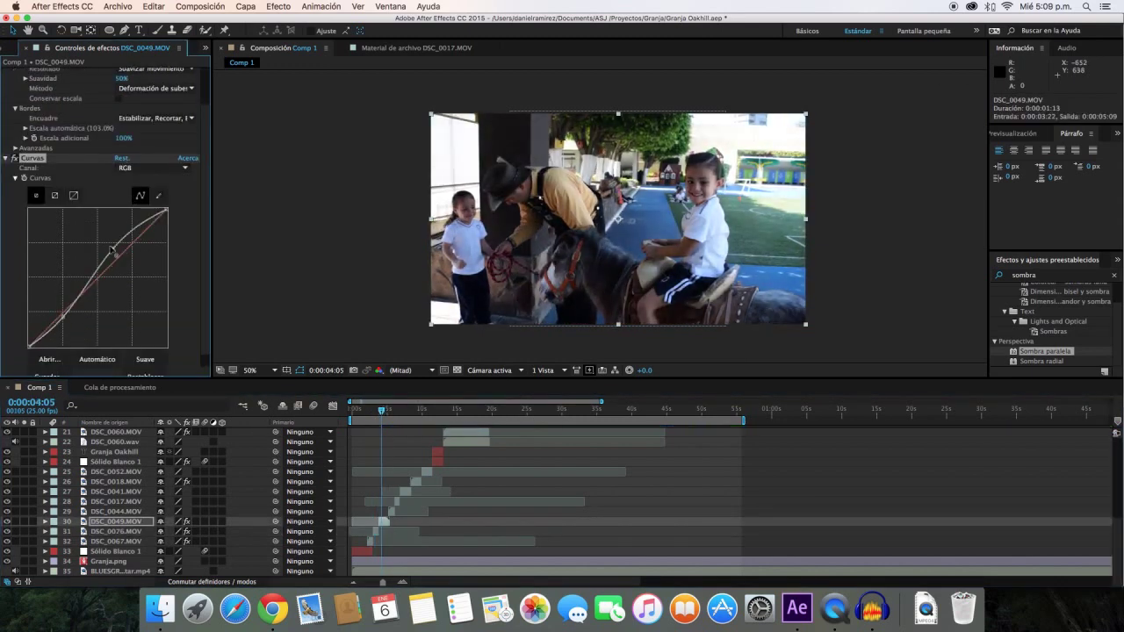
pyautogui.hotkey('ctrl', 'Down')
pyautogui.hotkey('ctrl', 'Down')
pyautogui.hotkey('ctrl', 'Up')
pyautogui.hotkey('ctrl', 'Up')
pyautogui.hotkey('ctrl', 'Up')
pyautogui.hotkey('ctrl', 'Up')
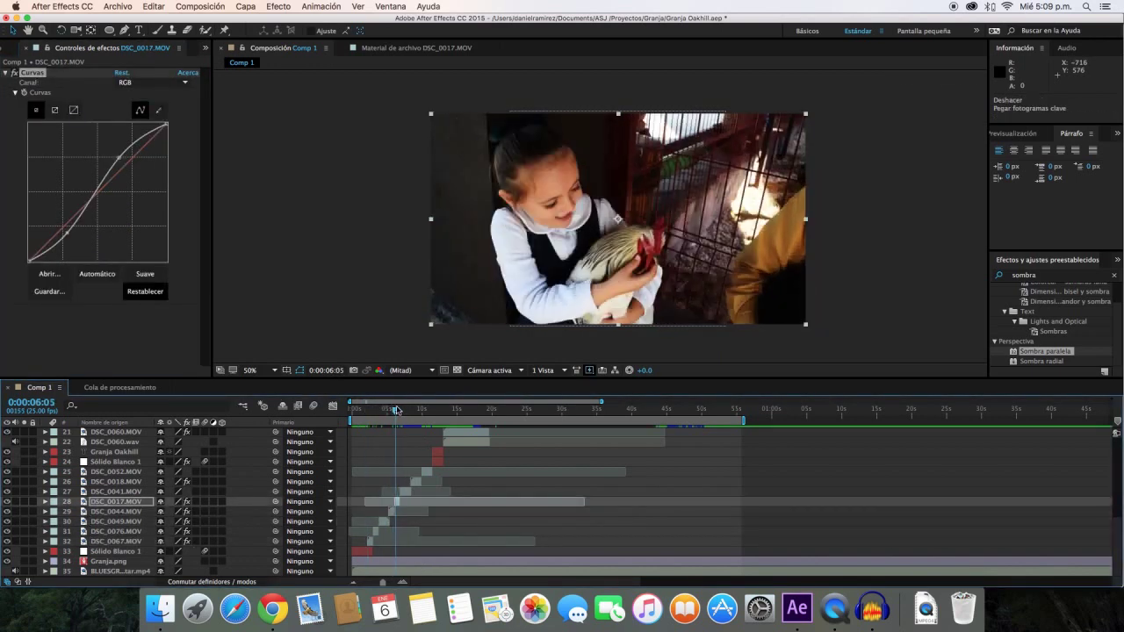
pyautogui.click(145, 482)
pyautogui.moveTo(409, 410); pyautogui.dragTo(428, 410)
pyautogui.click(144, 471)
pyautogui.moveTo(66, 233); pyautogui.dragTo(81, 235)
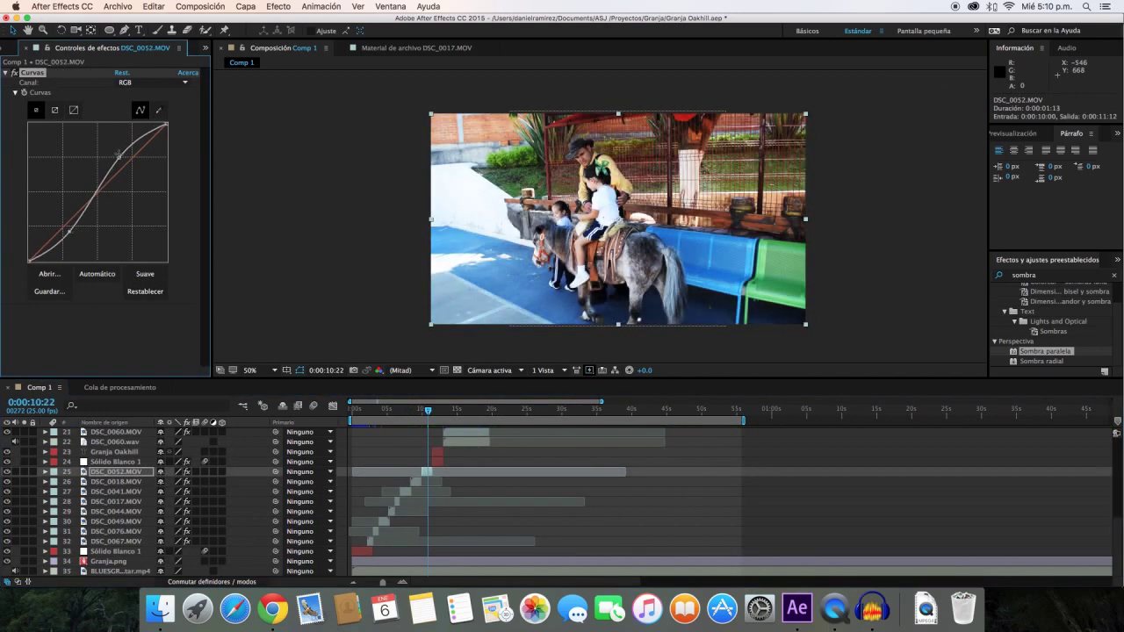
# Step through the DSC_0060, DSC_0038, DSC_0064 and DSC_0448 clip layers to check their correction
pyautogui.hotkey('ctrl', 'Up')
pyautogui.hotkey('ctrl', 'Up')
pyautogui.hotkey('ctrl', 'Up')
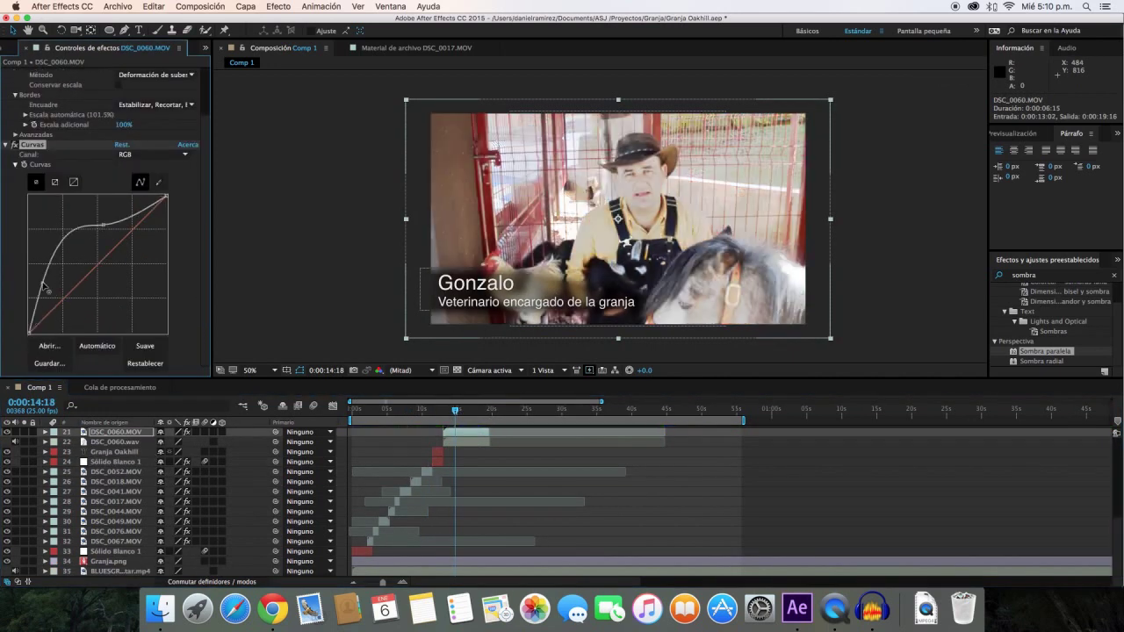
pyautogui.press('/')
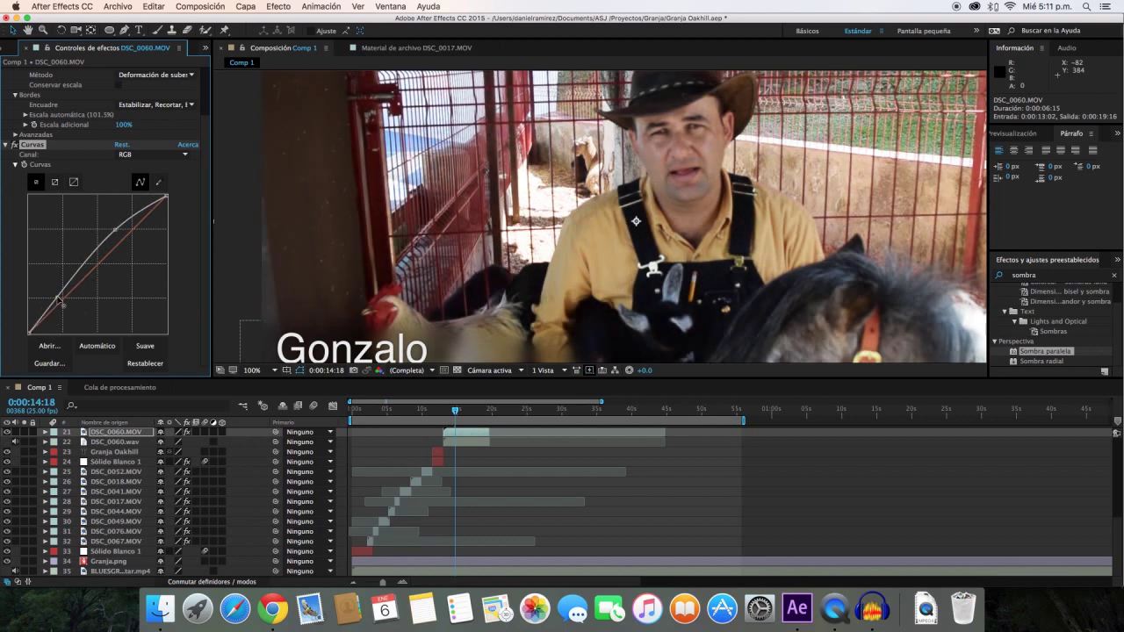
pyautogui.moveTo(468, 410); pyautogui.dragTo(523, 411)
pyautogui.hotkey('ctrl', 'Up')
pyautogui.hotkey('ctrl', 'Up')
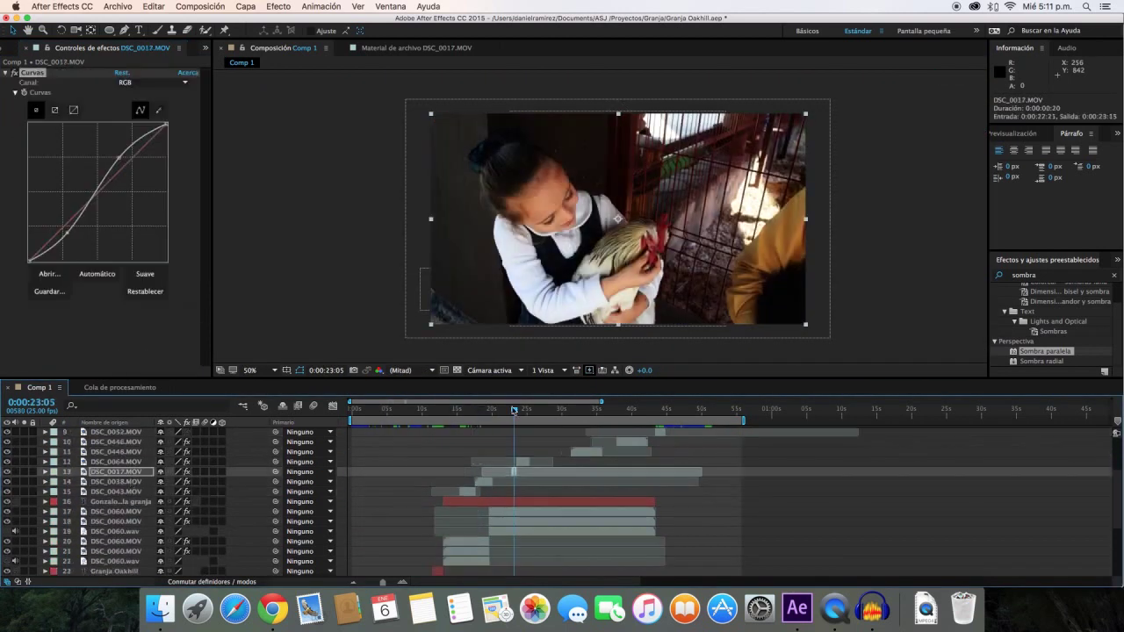
pyautogui.hotkey('ctrl', 'Up')
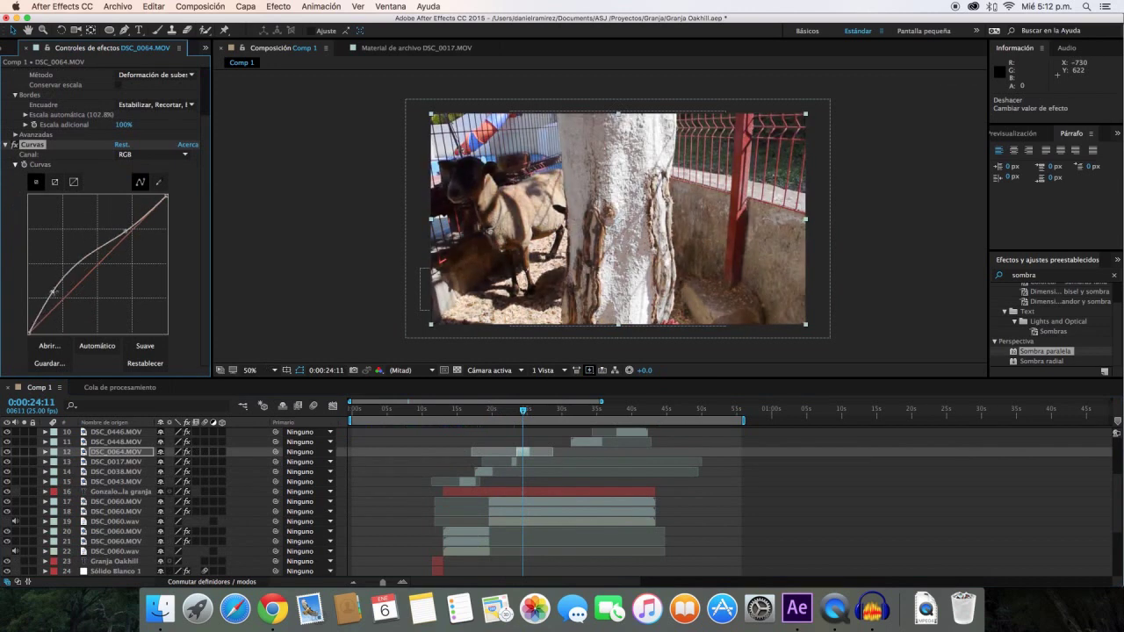
pyautogui.moveTo(524, 411)
pyautogui.mouseDown()
pyautogui.moveTo(588, 418)
pyautogui.moveTo(568, 411)
pyautogui.mouseUp()
pyautogui.hotkey('ctrl', 'Down')
pyautogui.hotkey('ctrl', 'Down')
pyautogui.hotkey('ctrl', 'Down')
pyautogui.hotkey('ctrl', 'Up')
# Check the DSC_0076, DSC_0041 and DSC_0049 clips and preview the corrected montage from the start
pyautogui.hotkey('ctrl', 'Up')
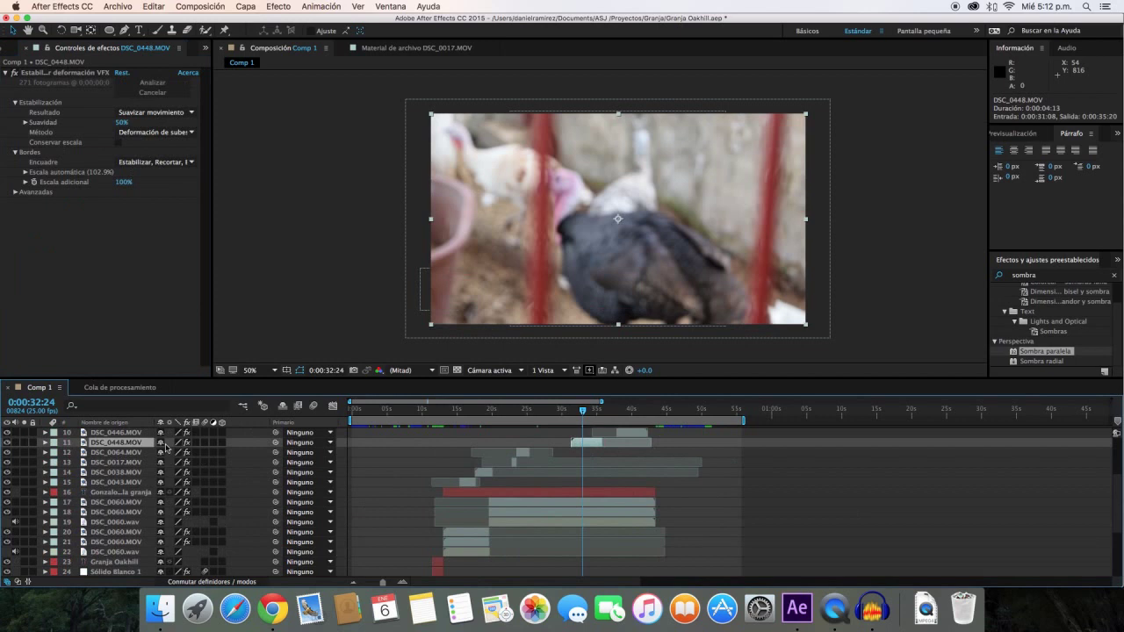
pyautogui.press('space')
pyautogui.hotkey('ctrl', 'Up')
pyautogui.hotkey('ctrl', 'Up')
pyautogui.hotkey('ctrl', 'Up')
pyautogui.hotkey('ctrl', 'Up')
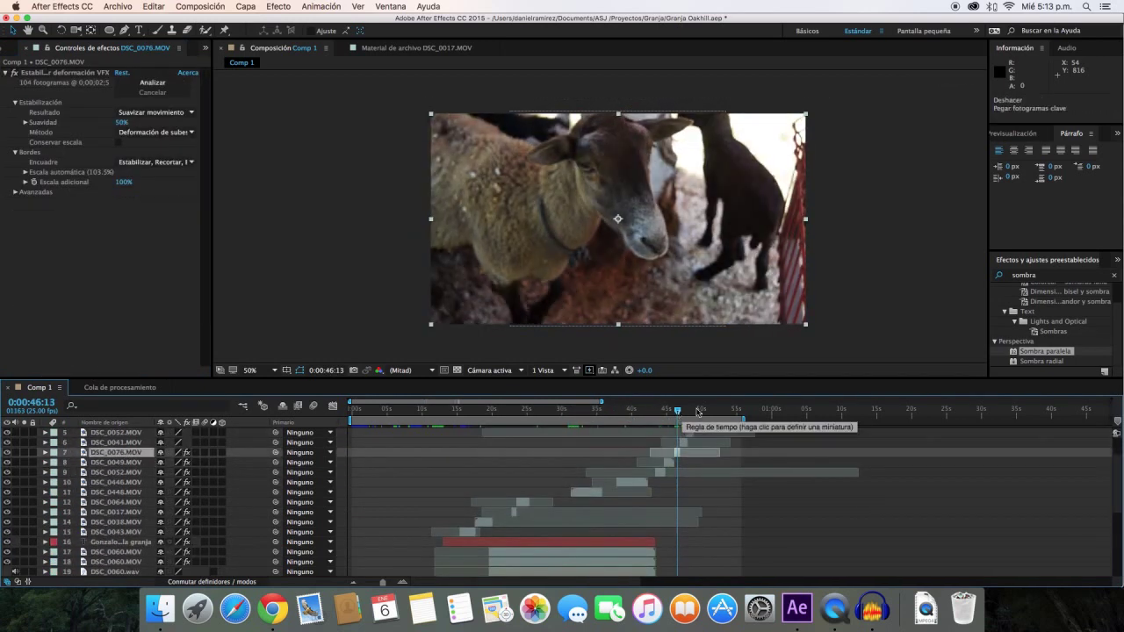
pyautogui.hotkey('ctrl', 'Up')
pyautogui.hotkey('ctrl', 'Up')
pyautogui.click(119, 442)
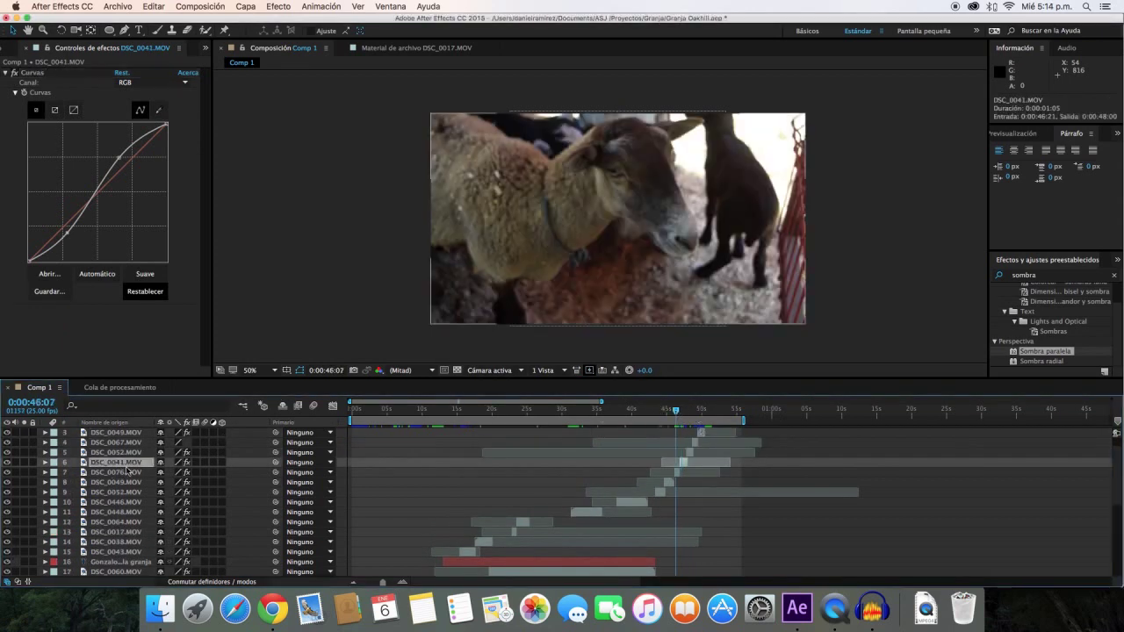
pyautogui.click(108, 472)
pyautogui.scroll(1, 108, 468)
pyautogui.hotkey('ctrl', 'z')
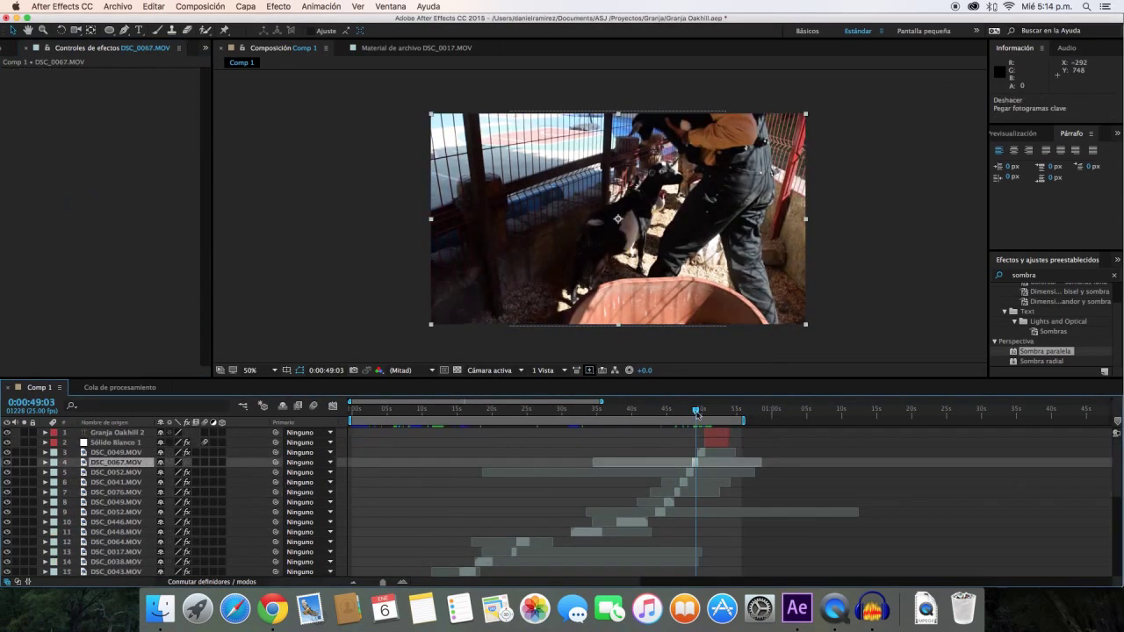
pyautogui.click(707, 410)
pyautogui.press('space')
pyautogui.scroll(-3, 401, 463)
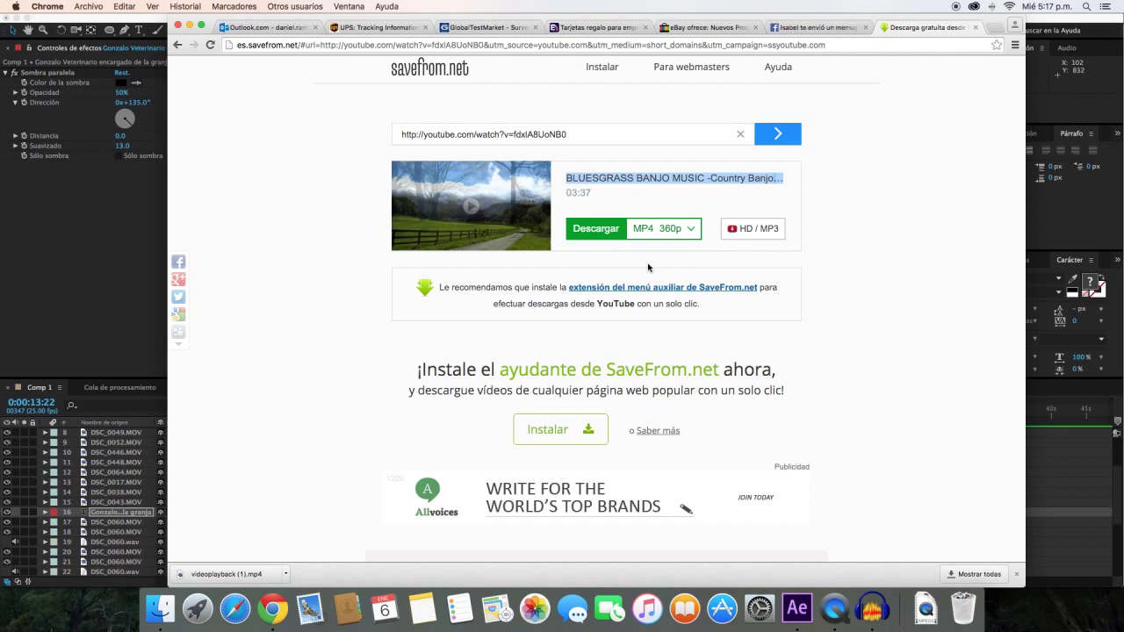
# Back in After Effects, play Comp 1 from about 0:00:10 through the red farmer logo ending
pyautogui.press('super+Tab')
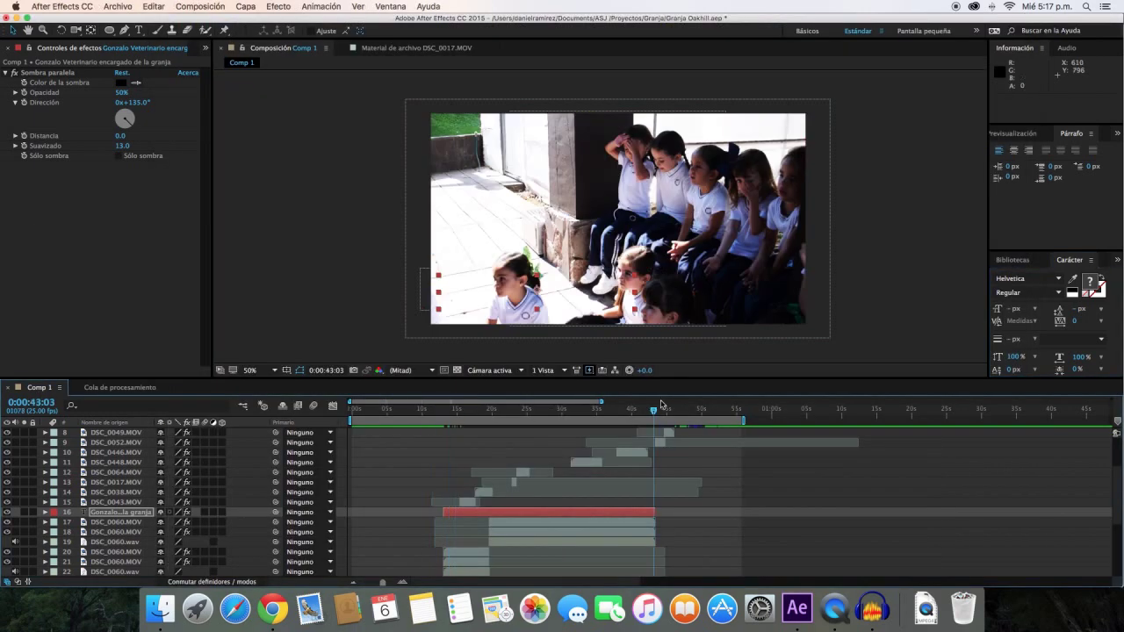
pyautogui.click(426, 409)
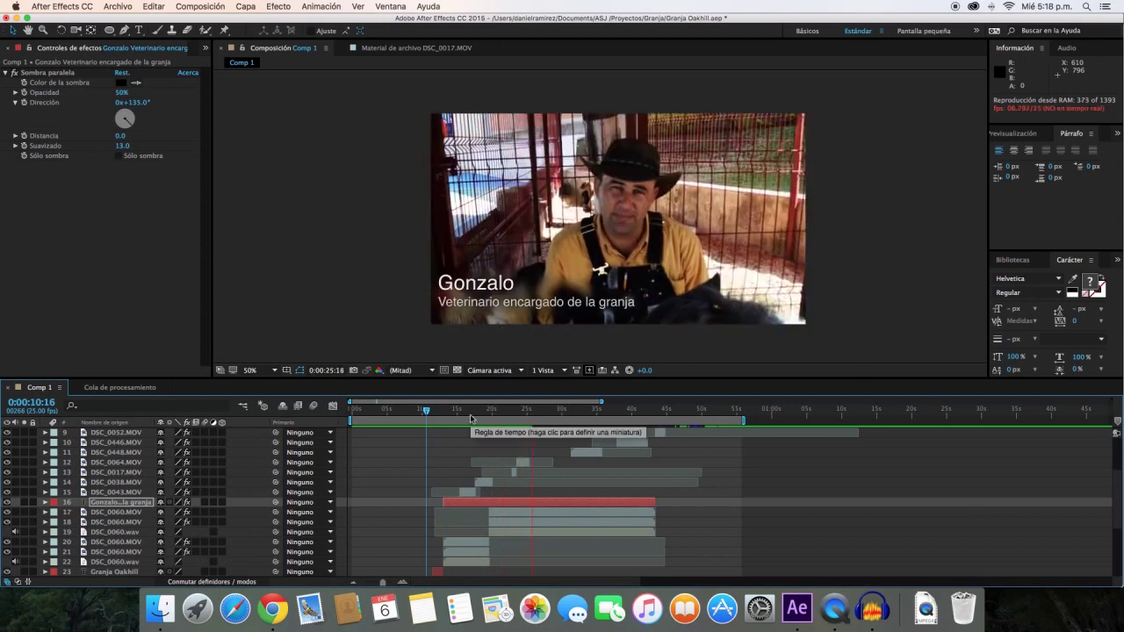
pyautogui.scroll(2, 471, 418)
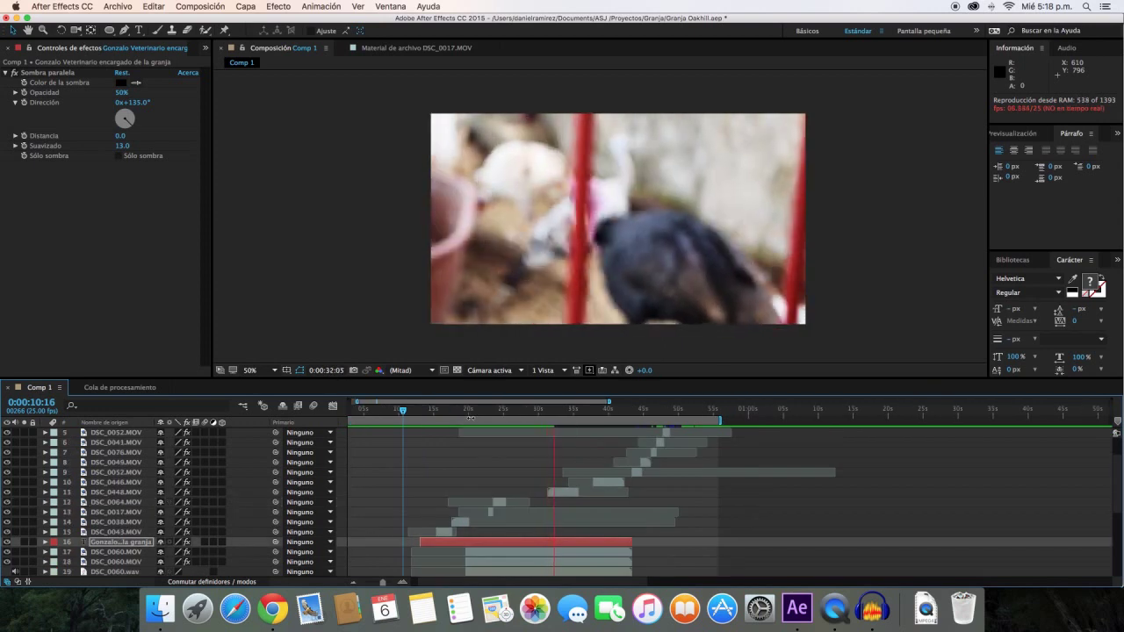
pyautogui.press('XF86AudioRaiseVolume')
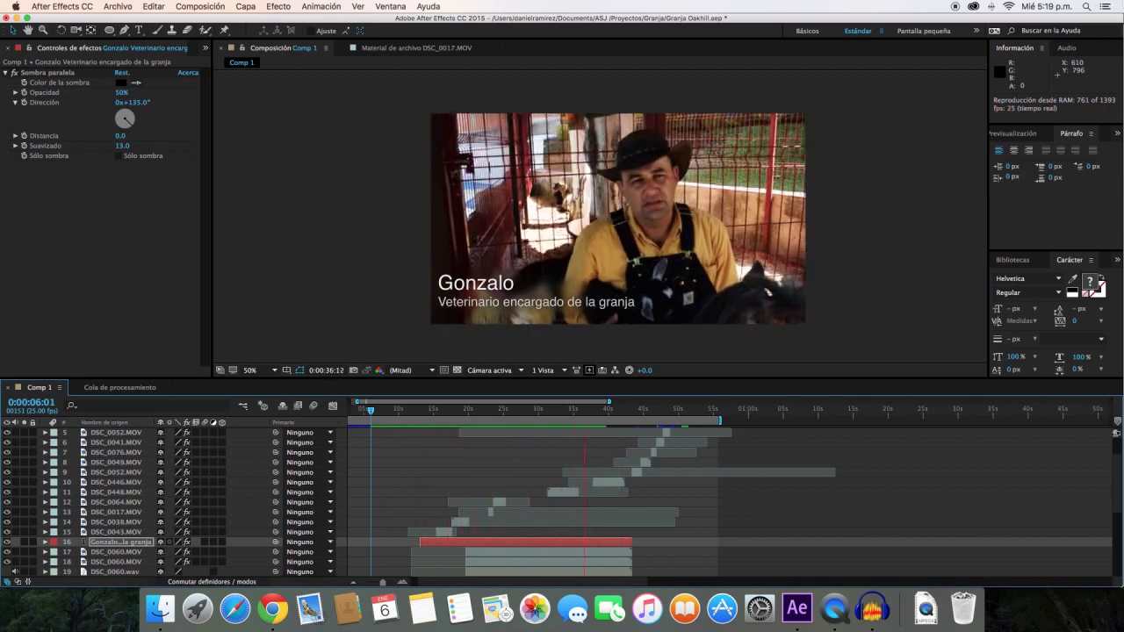
pyautogui.scroll(2, 663, 457)
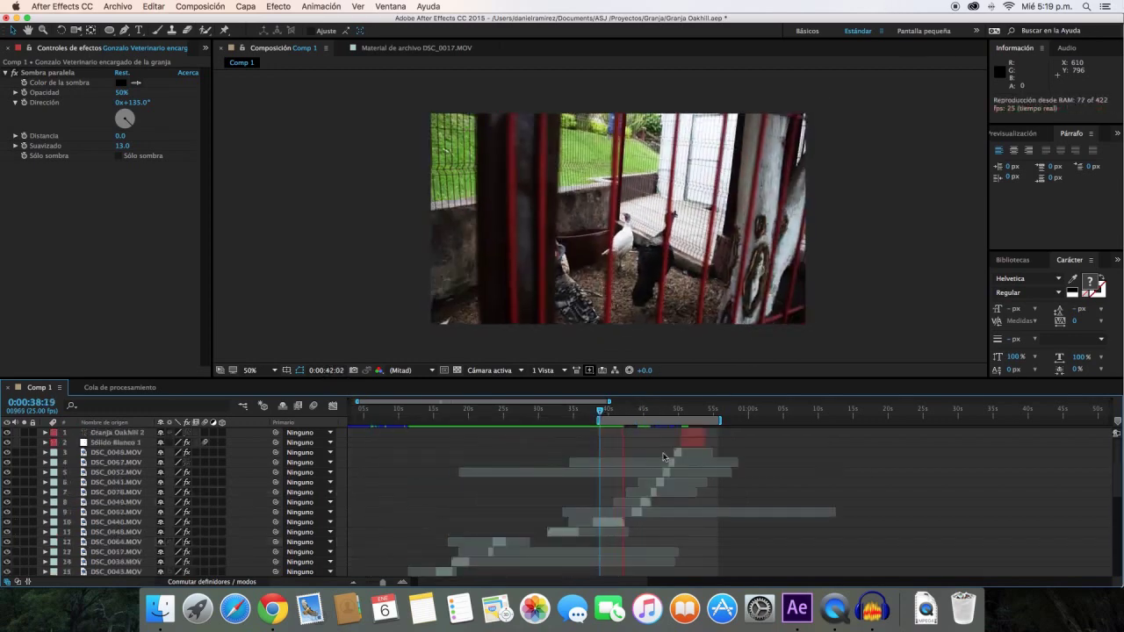
pyautogui.scroll(-1, 654, 431)
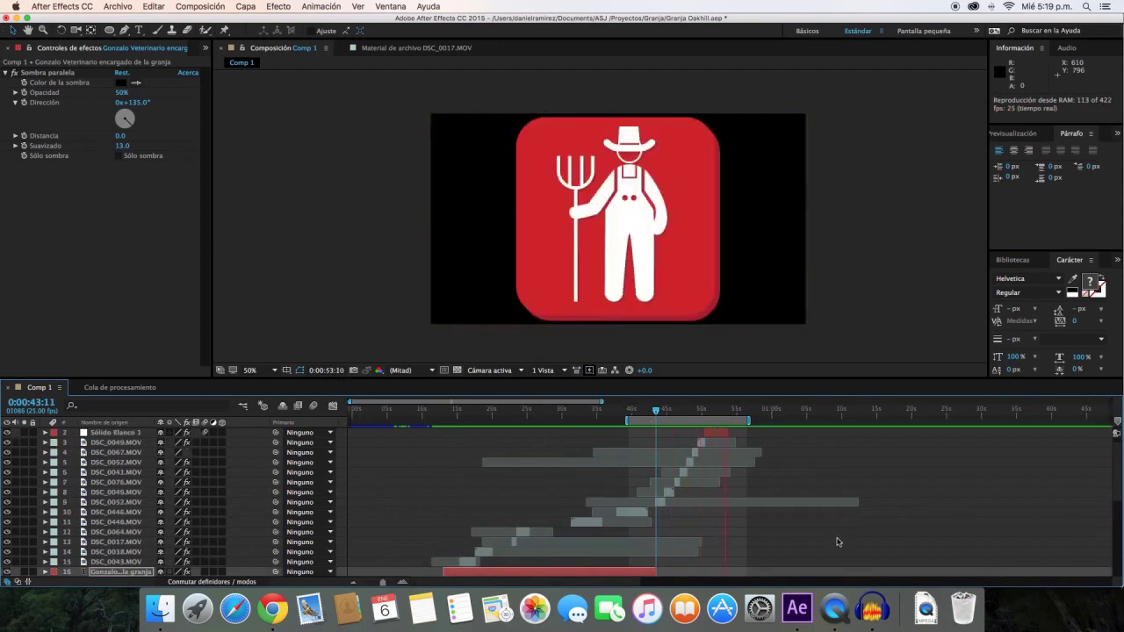
# Select Granja.png at the montage ending, preview it, and set the time to 55:24 near the fade
pyautogui.scroll(-5, 837, 542)
pyautogui.click(729, 441)
pyautogui.press('-')
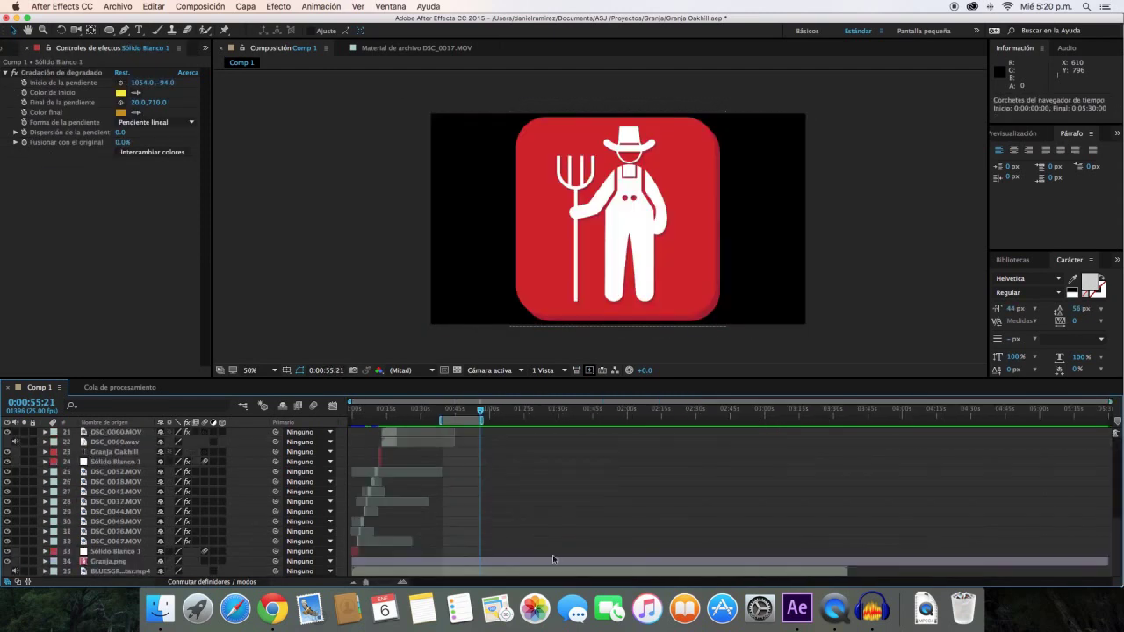
pyautogui.scroll(5, 378, 527)
pyautogui.click(848, 435)
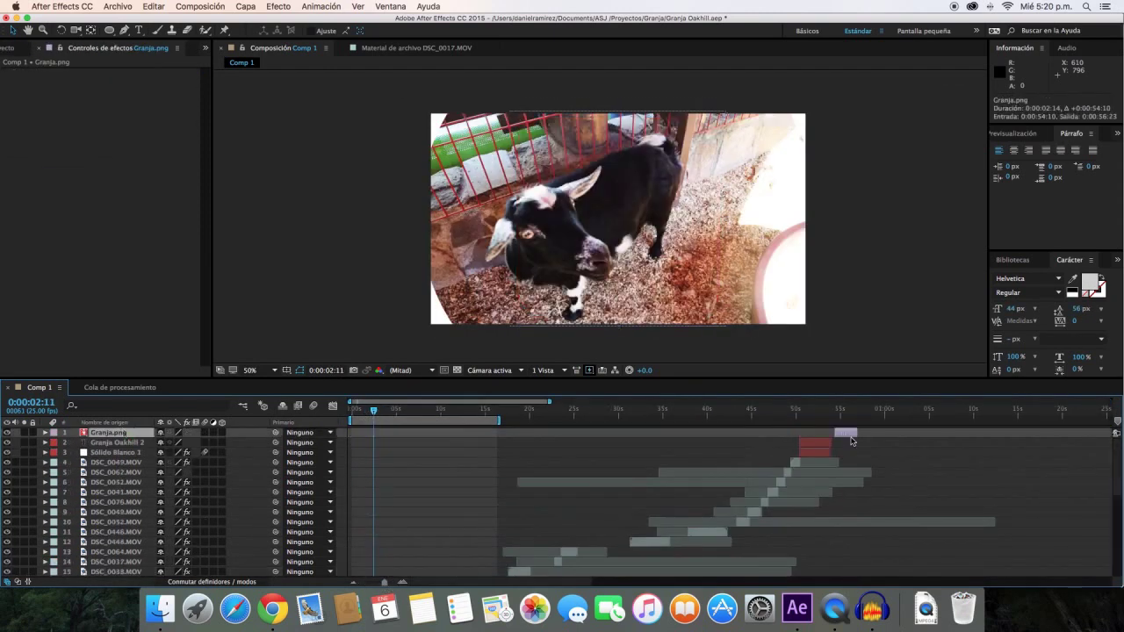
pyautogui.press('space')
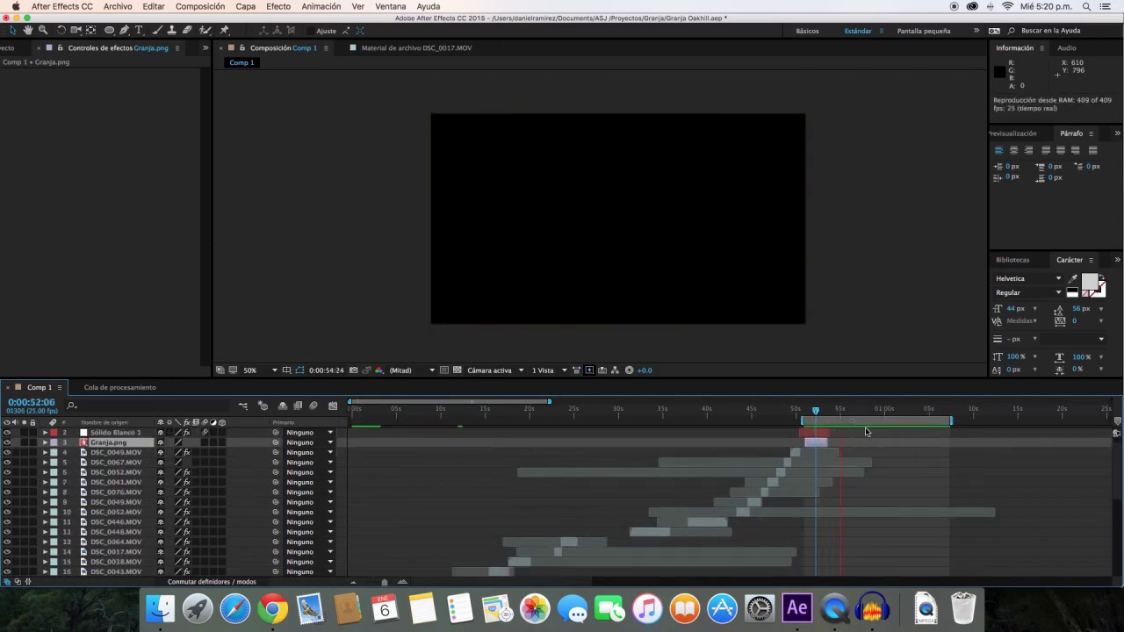
pyautogui.moveTo(843, 410); pyautogui.dragTo(850, 414)
pyautogui.scroll(3, 850, 414)
pyautogui.scroll(-3, 791, 457)
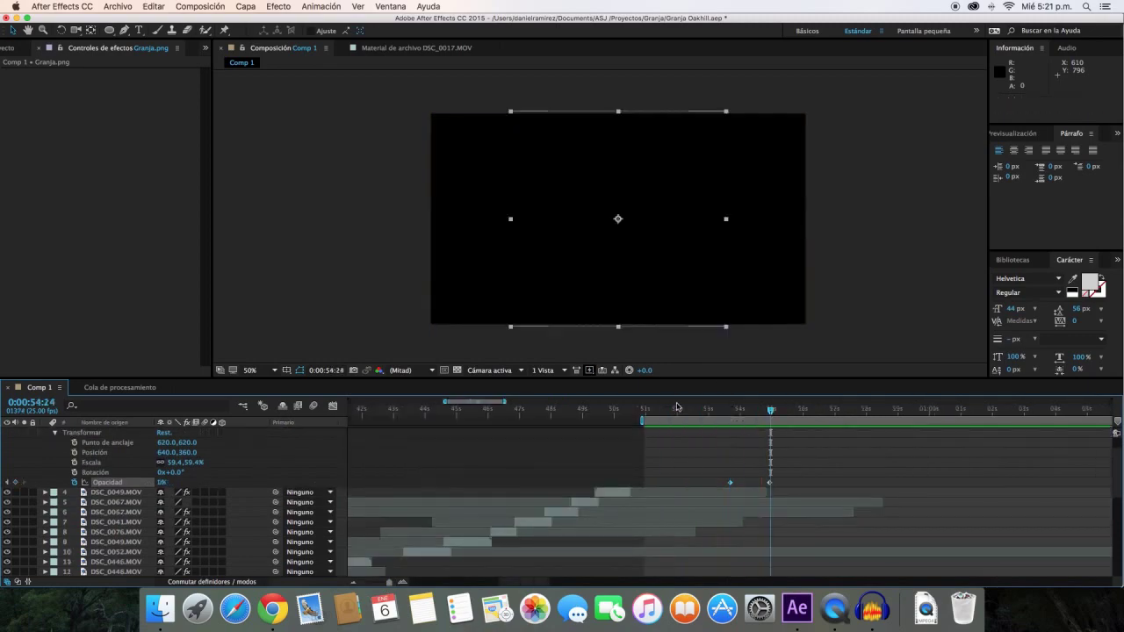